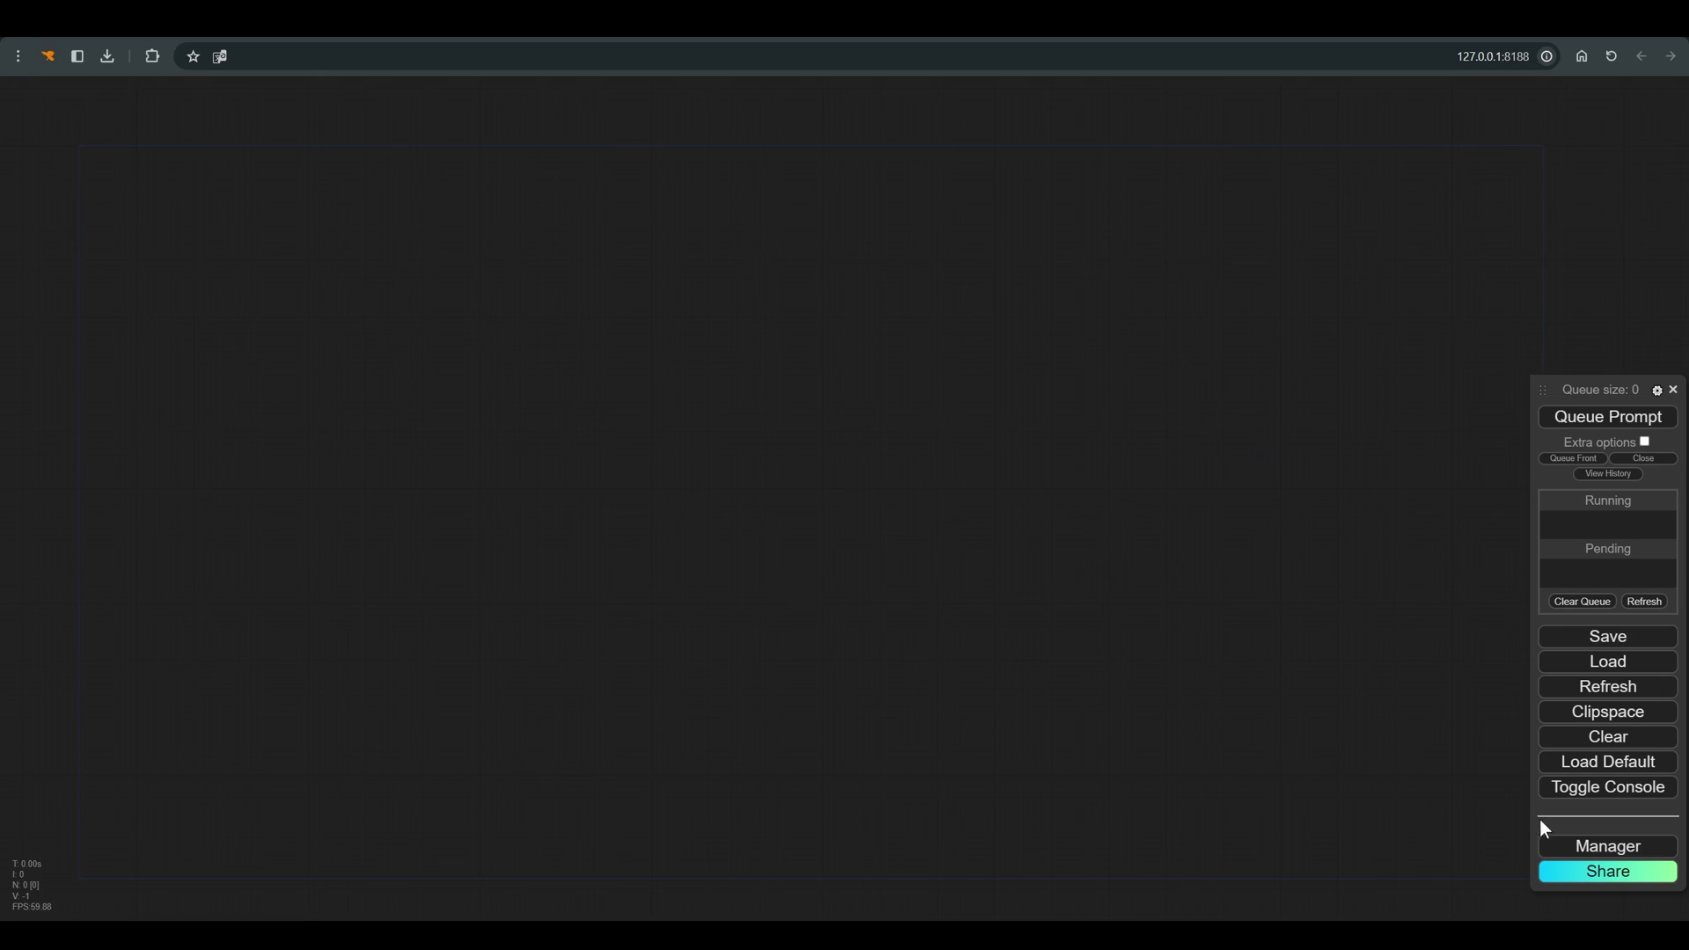
Search the installable custom nodes in the manager for "layerdiffuse"
click(1602, 845)
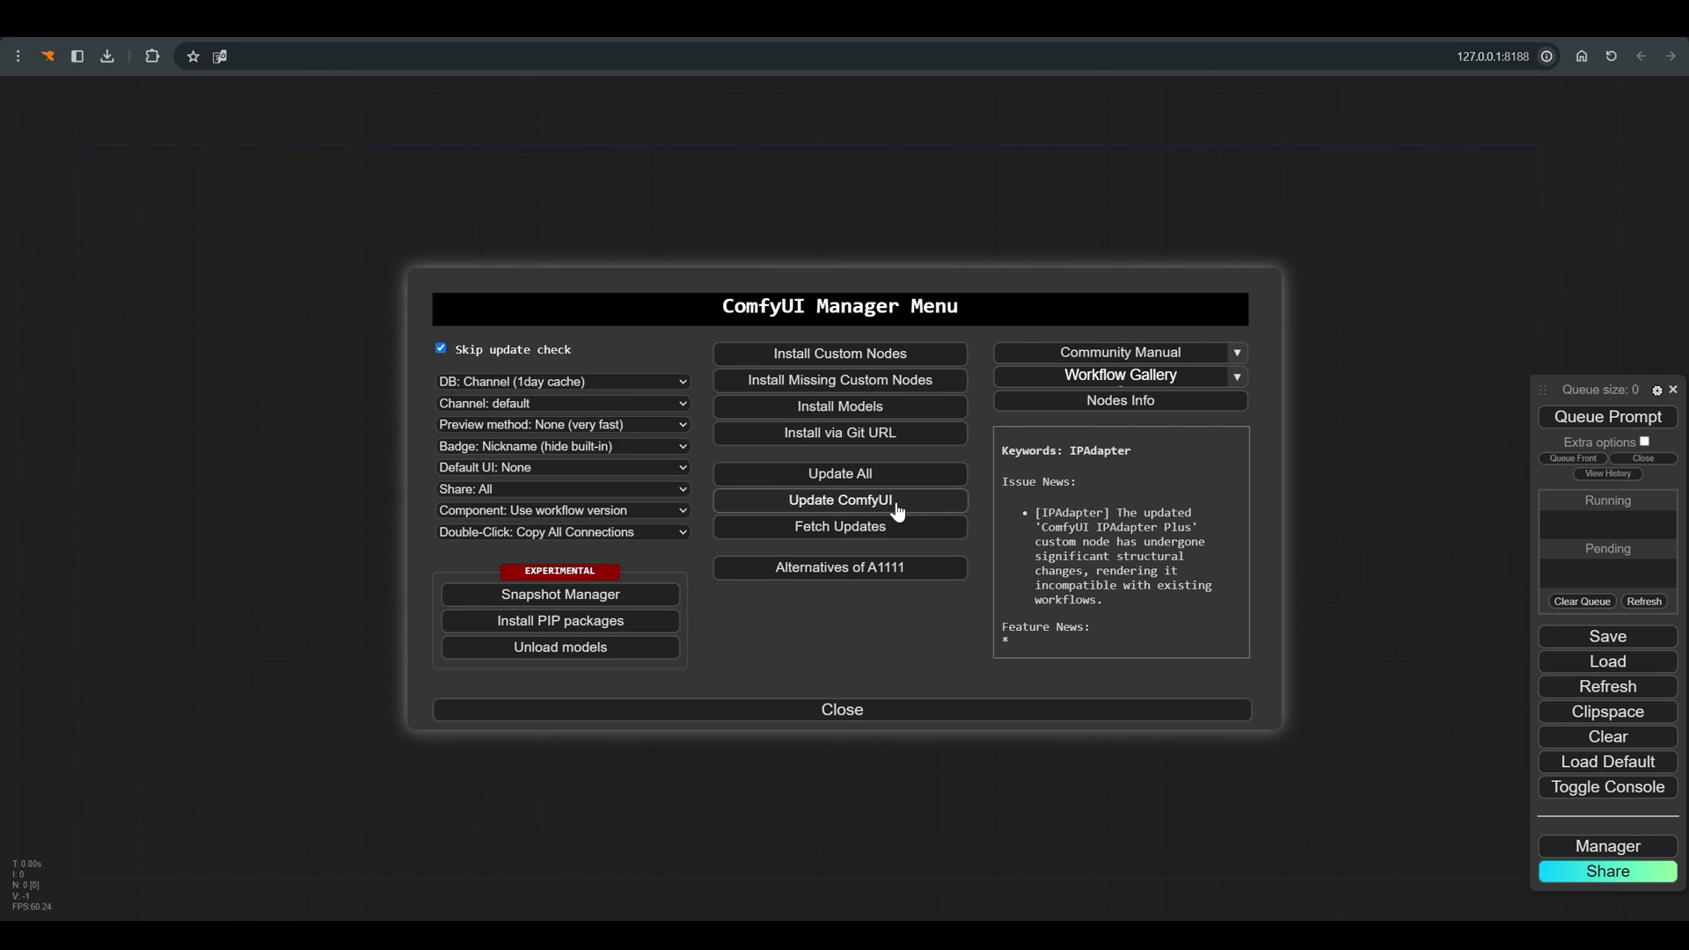
click(871, 362)
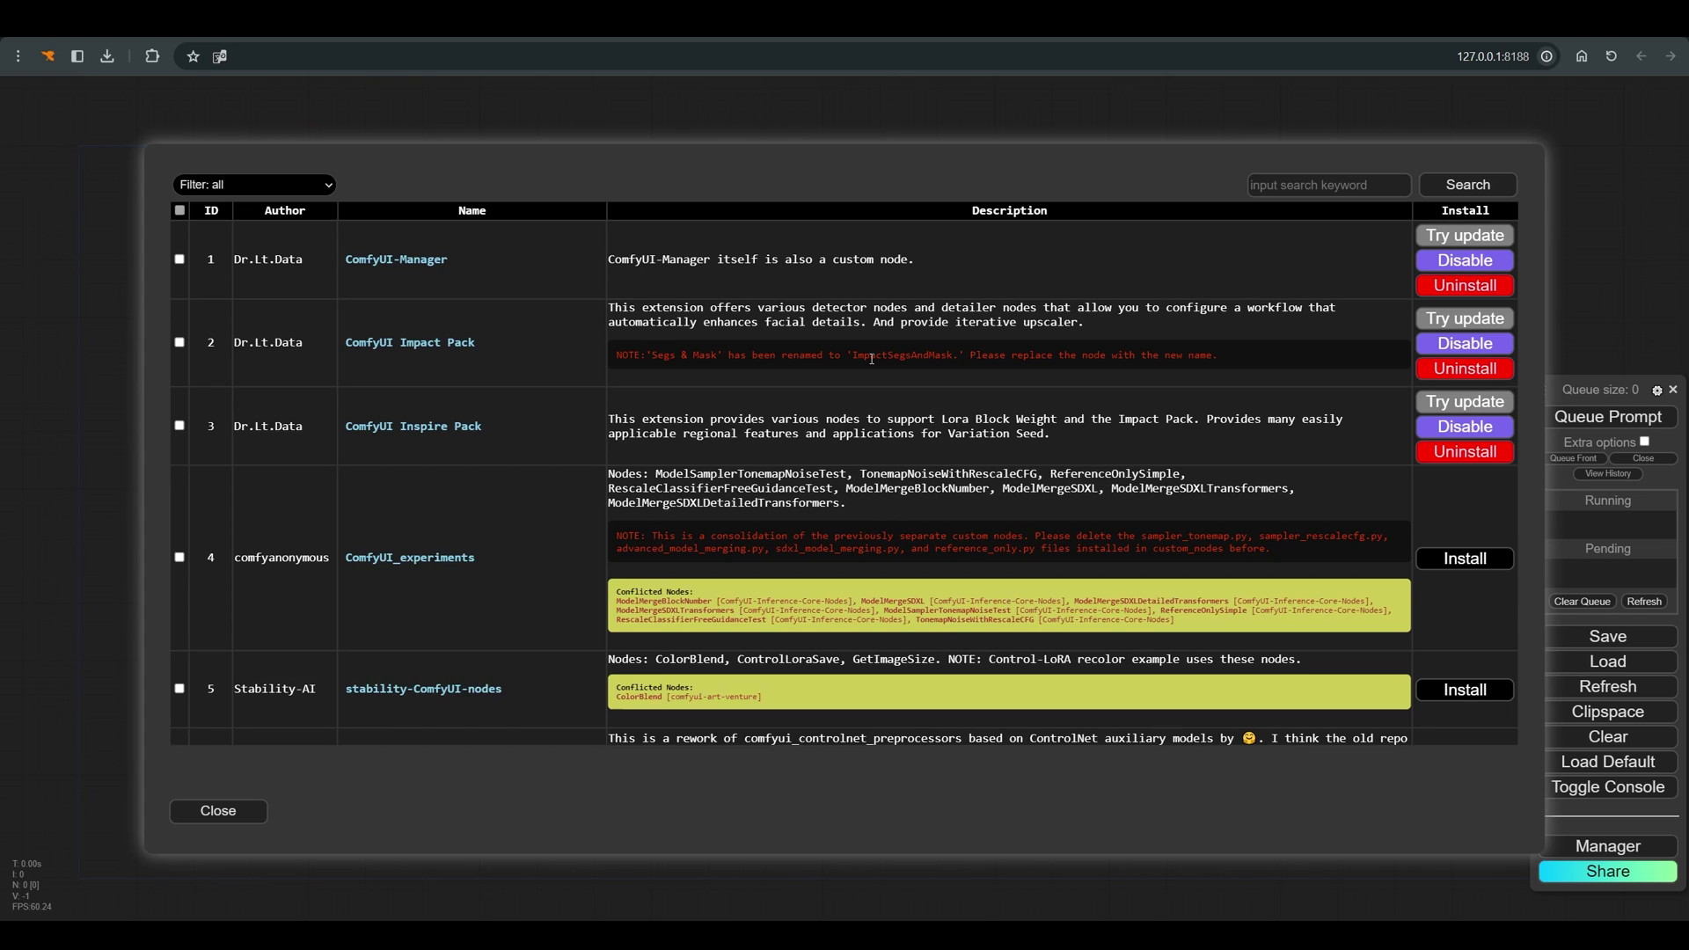
click(1336, 186)
text(layer)
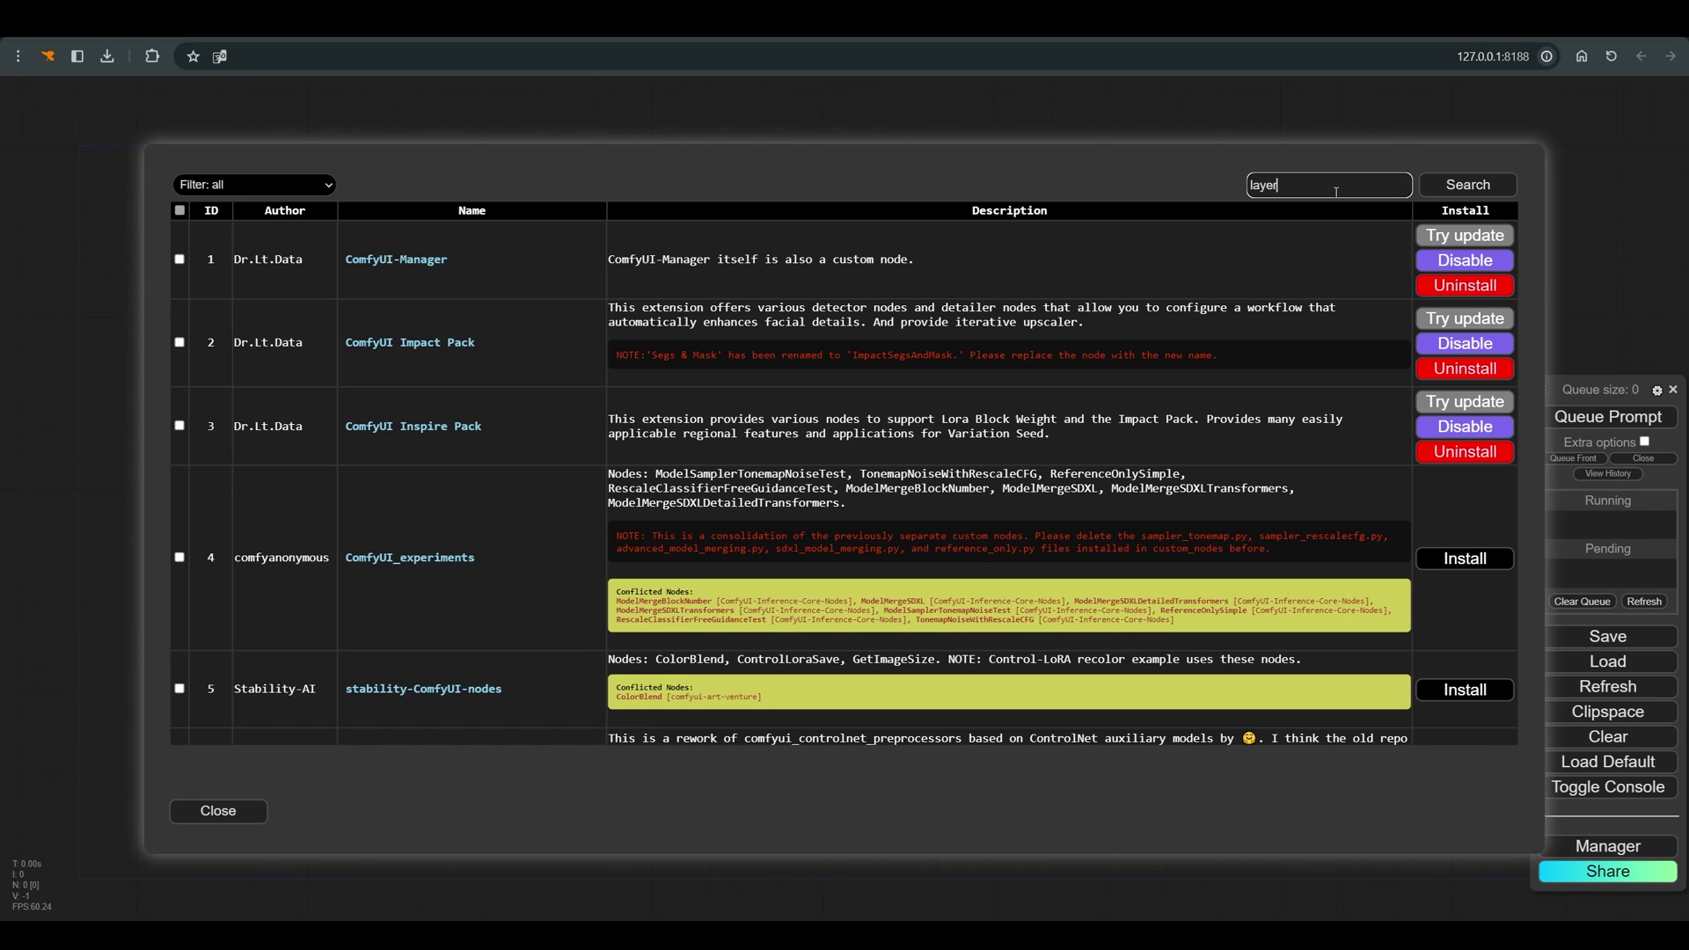
text(diffuse)
key(Return)
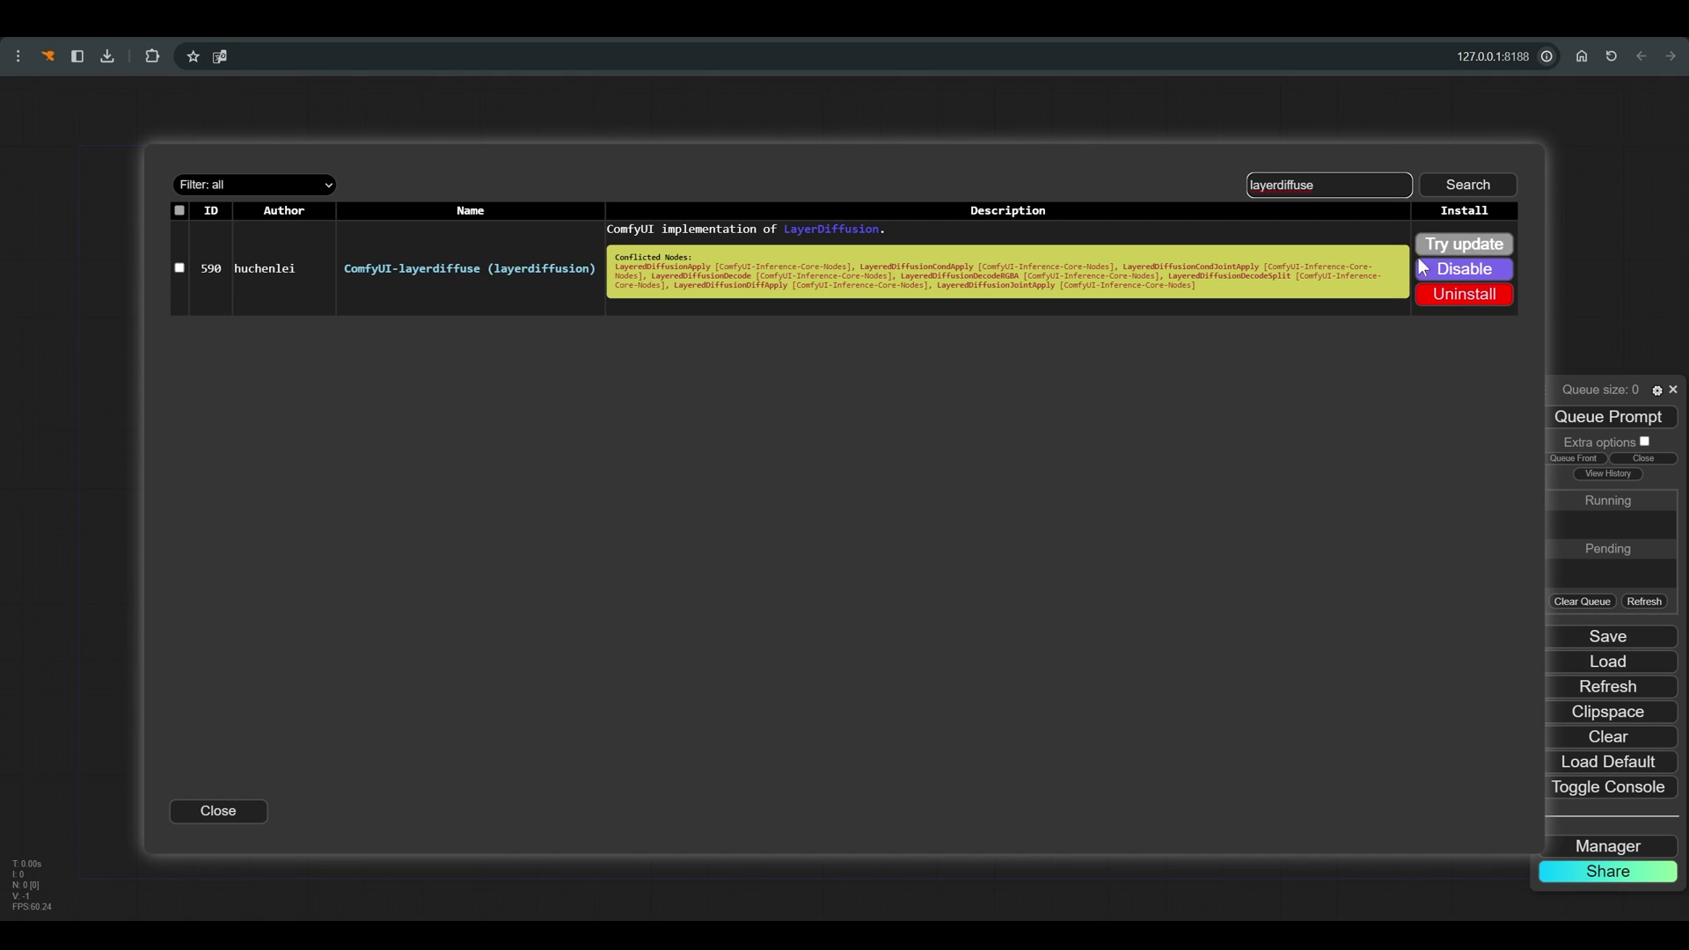
Open the ComfyUI-layerdiffuse repository page and review its installation notes and example workflows for foreground generation, blending and extraction
click(414, 269)
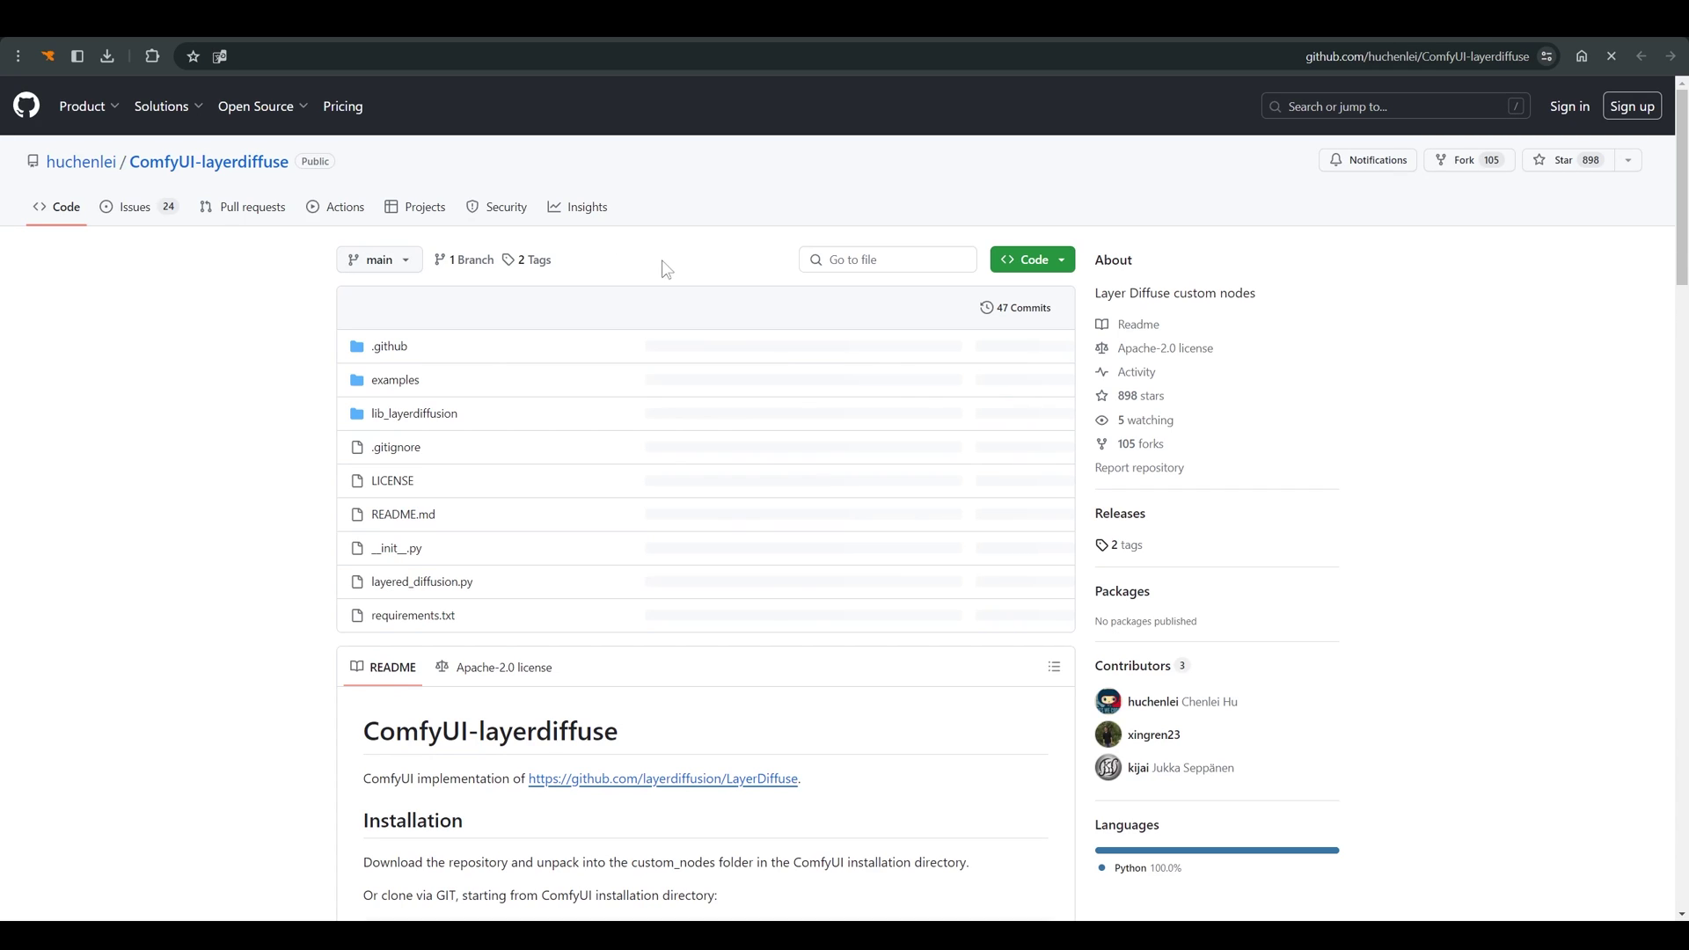
scroll(628, 298, down, 1)
scroll(629, 297, down, 5)
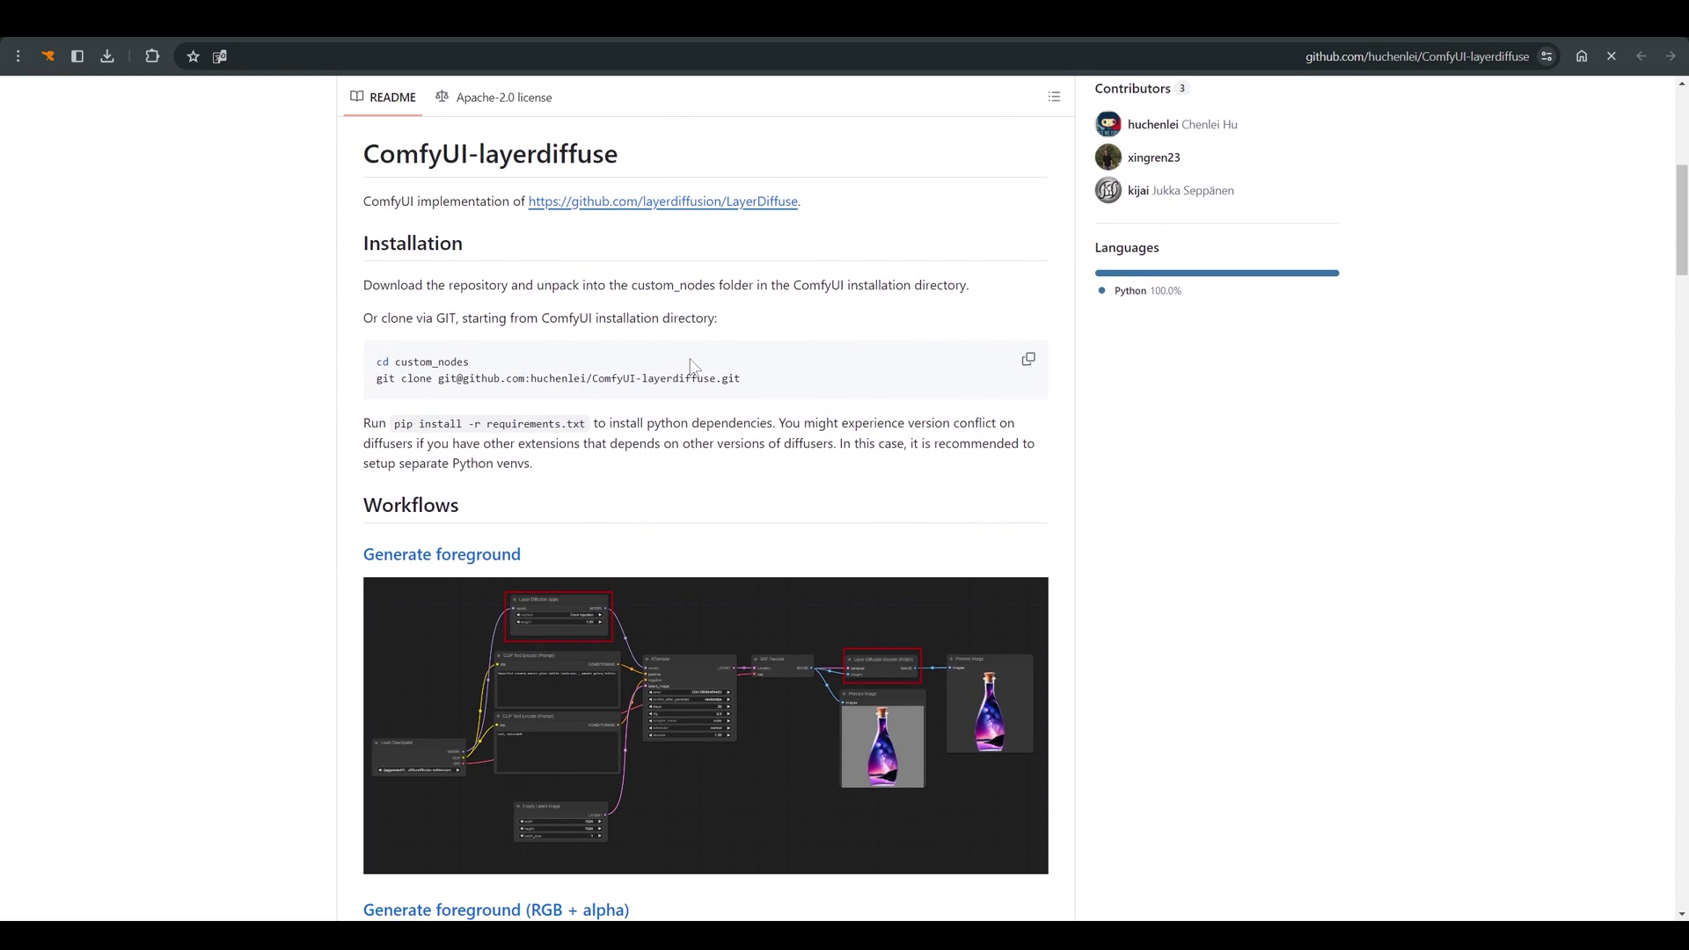
scroll(704, 369, down, 3)
scroll(705, 377, down, 6)
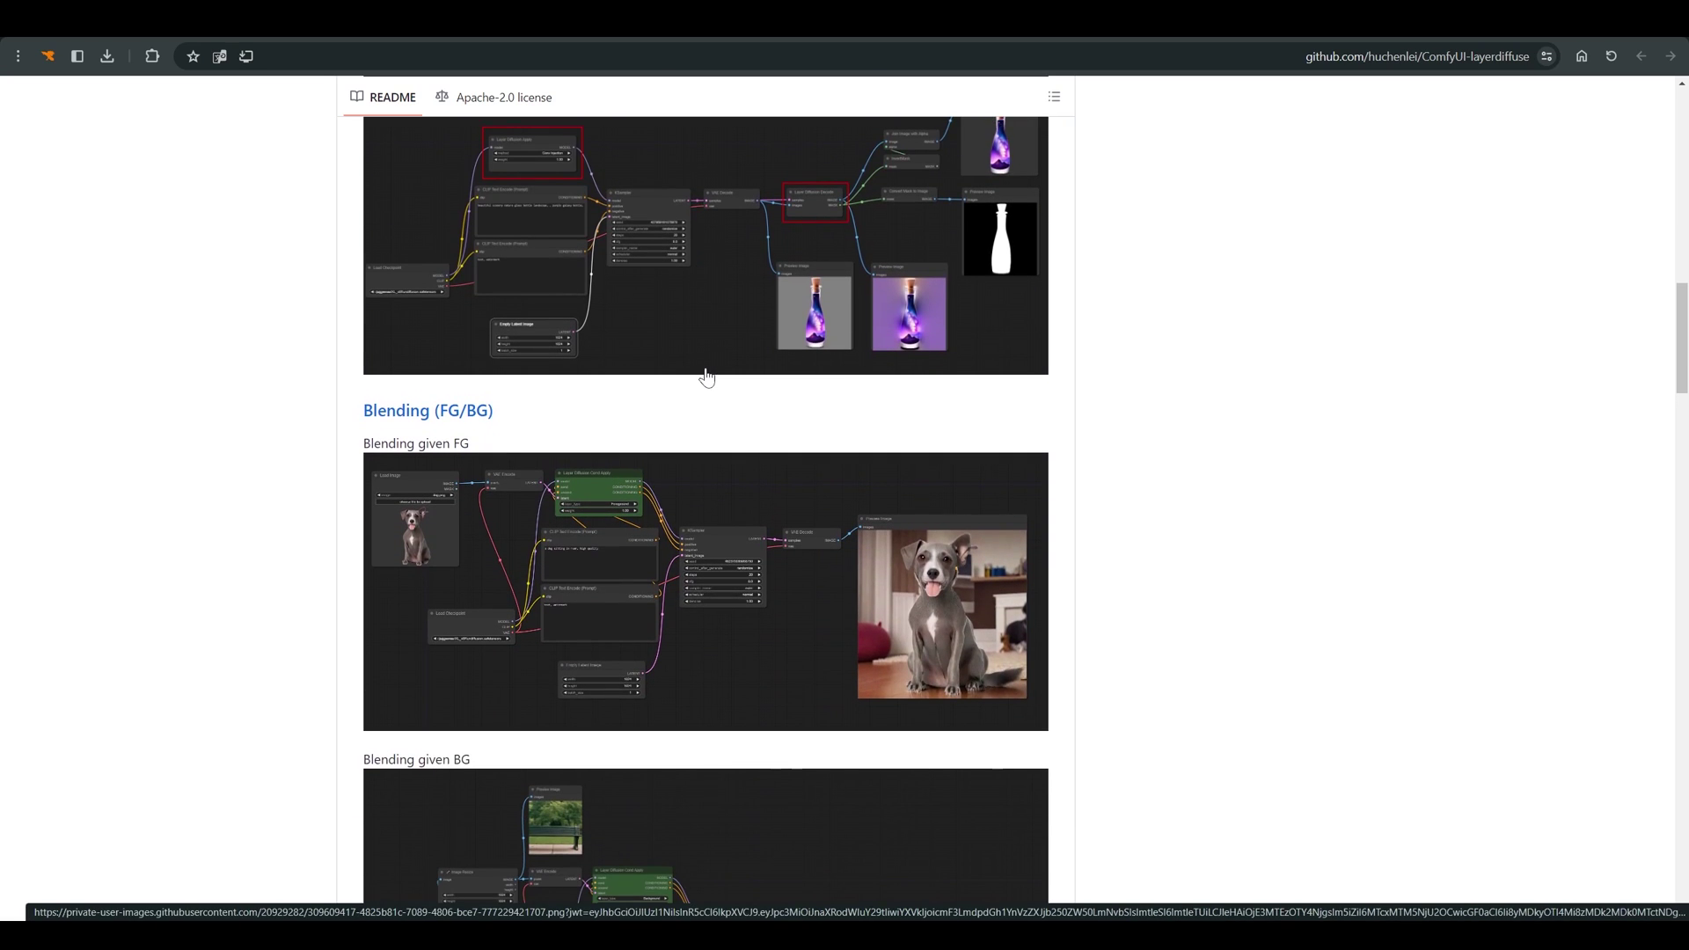
scroll(705, 377, down, 2)
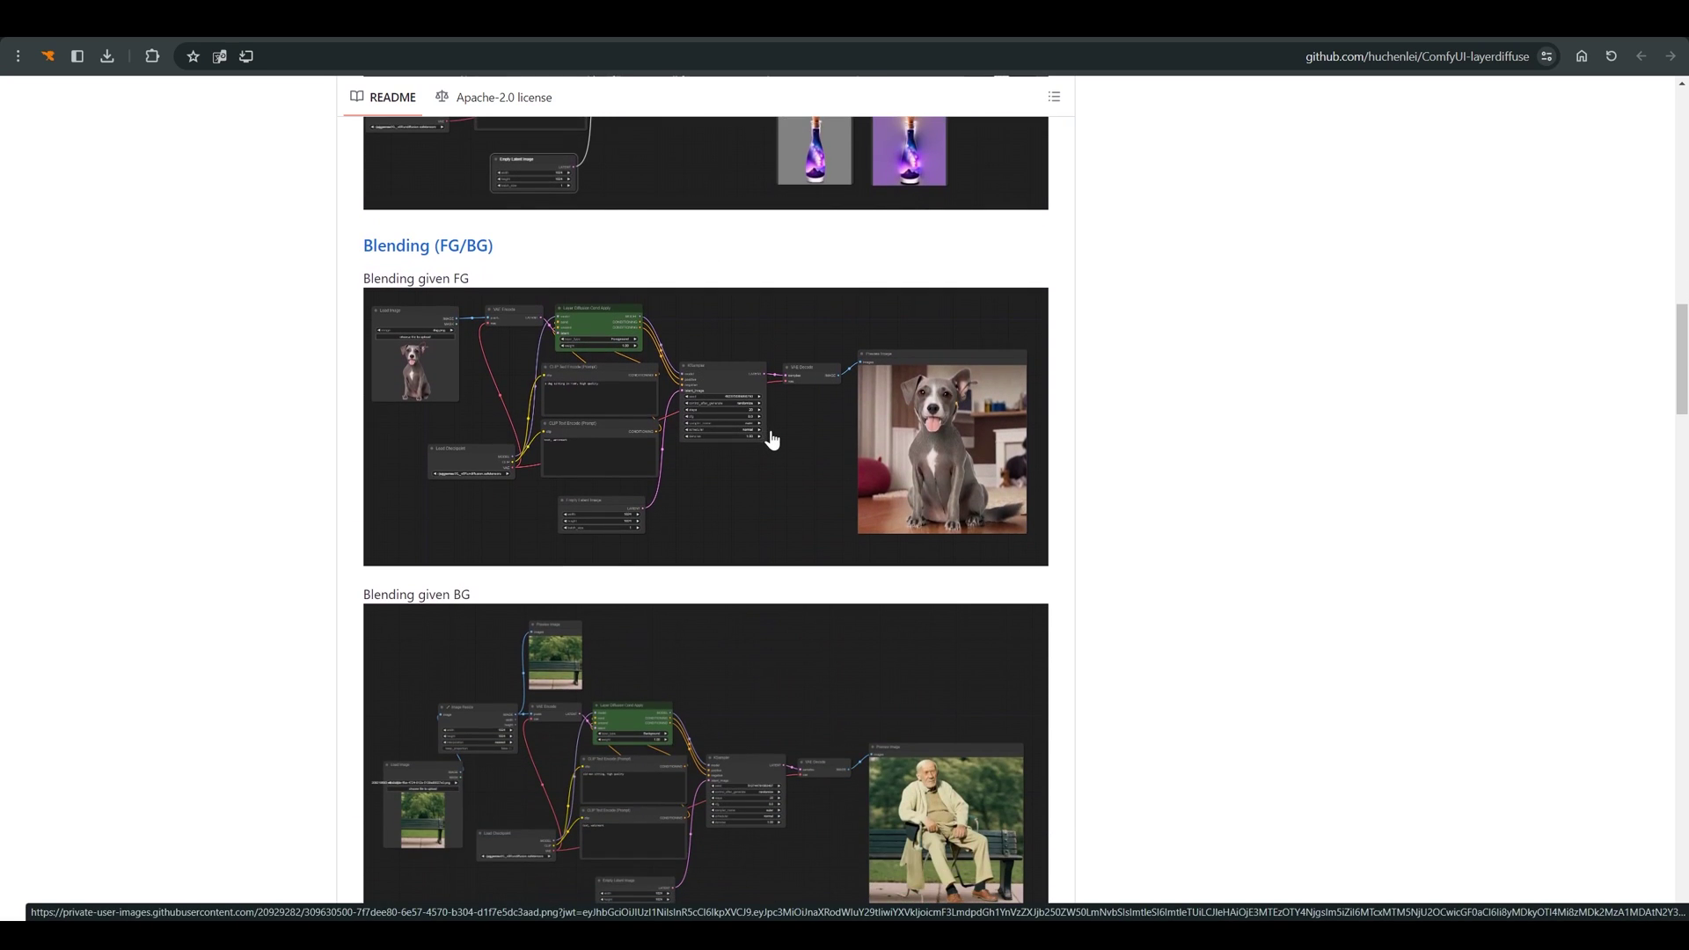
scroll(771, 439, down, 4)
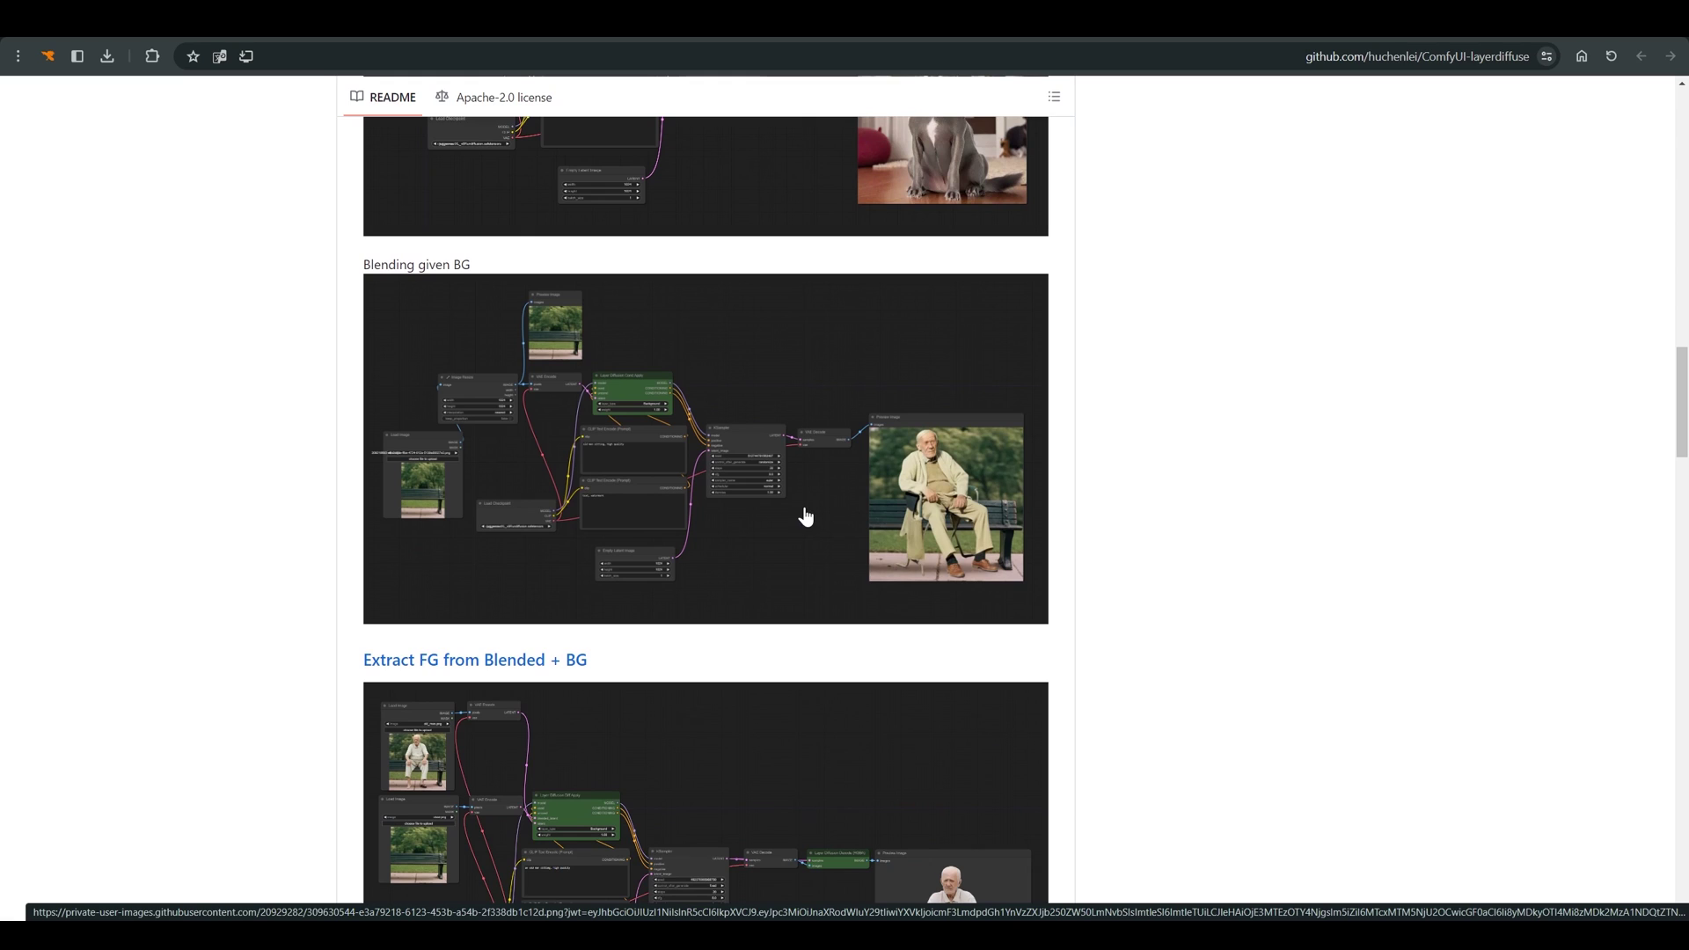
scroll(845, 518, down, 8)
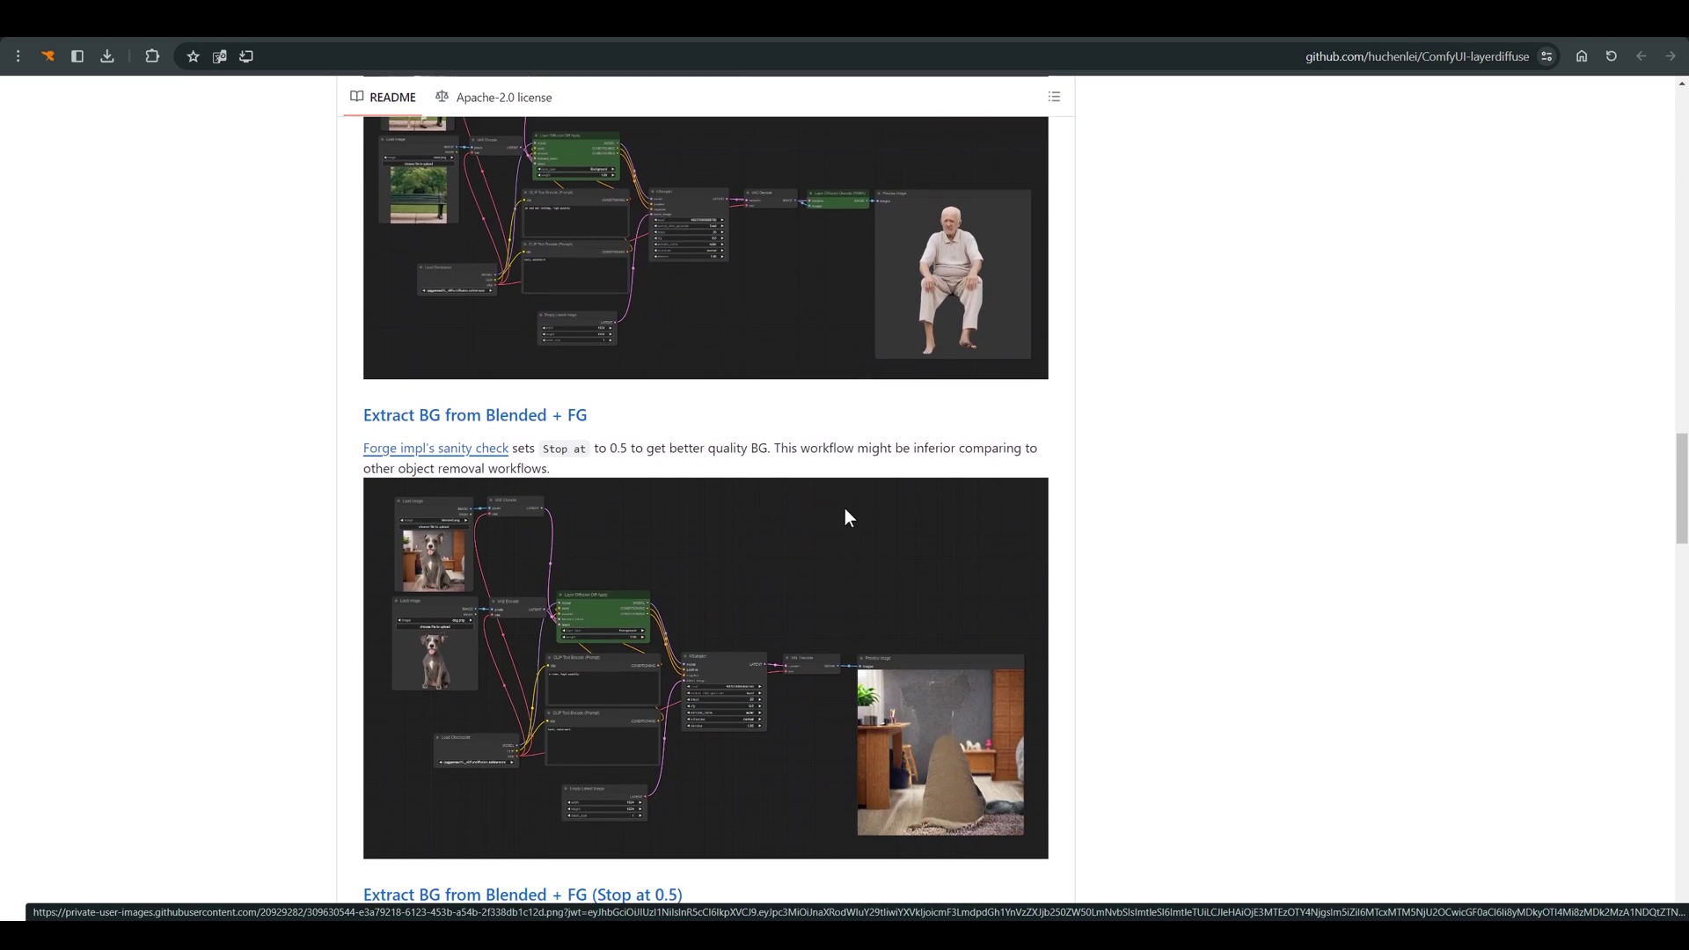
scroll(845, 517, down, 10)
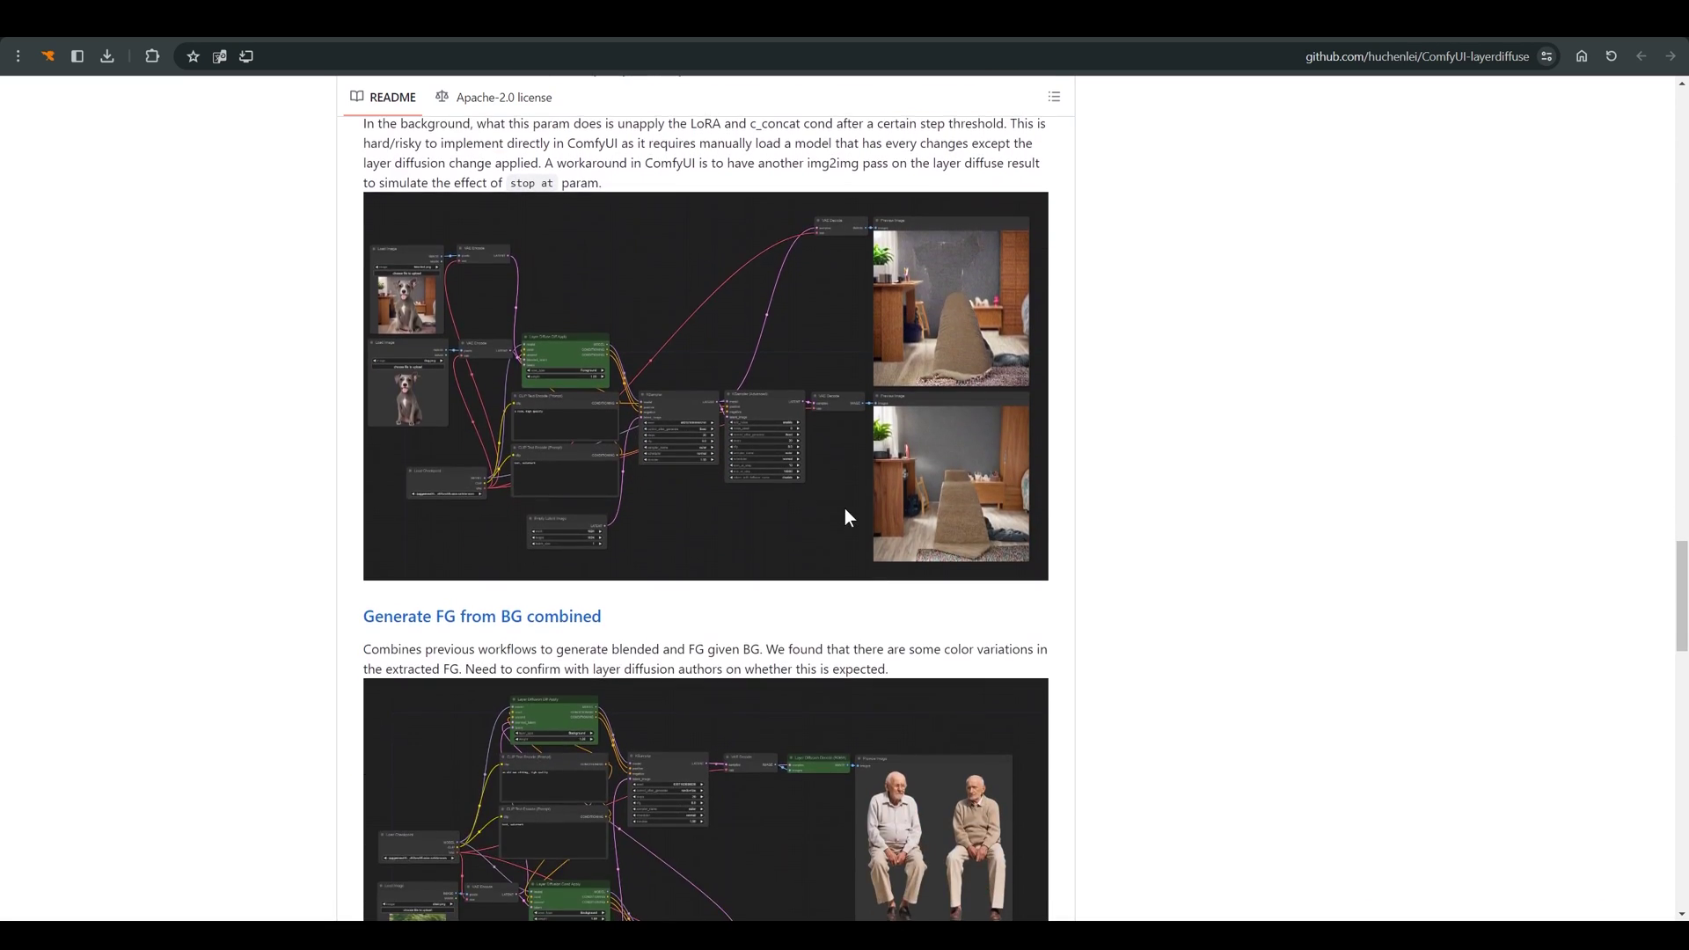
scroll(847, 517, up, 10)
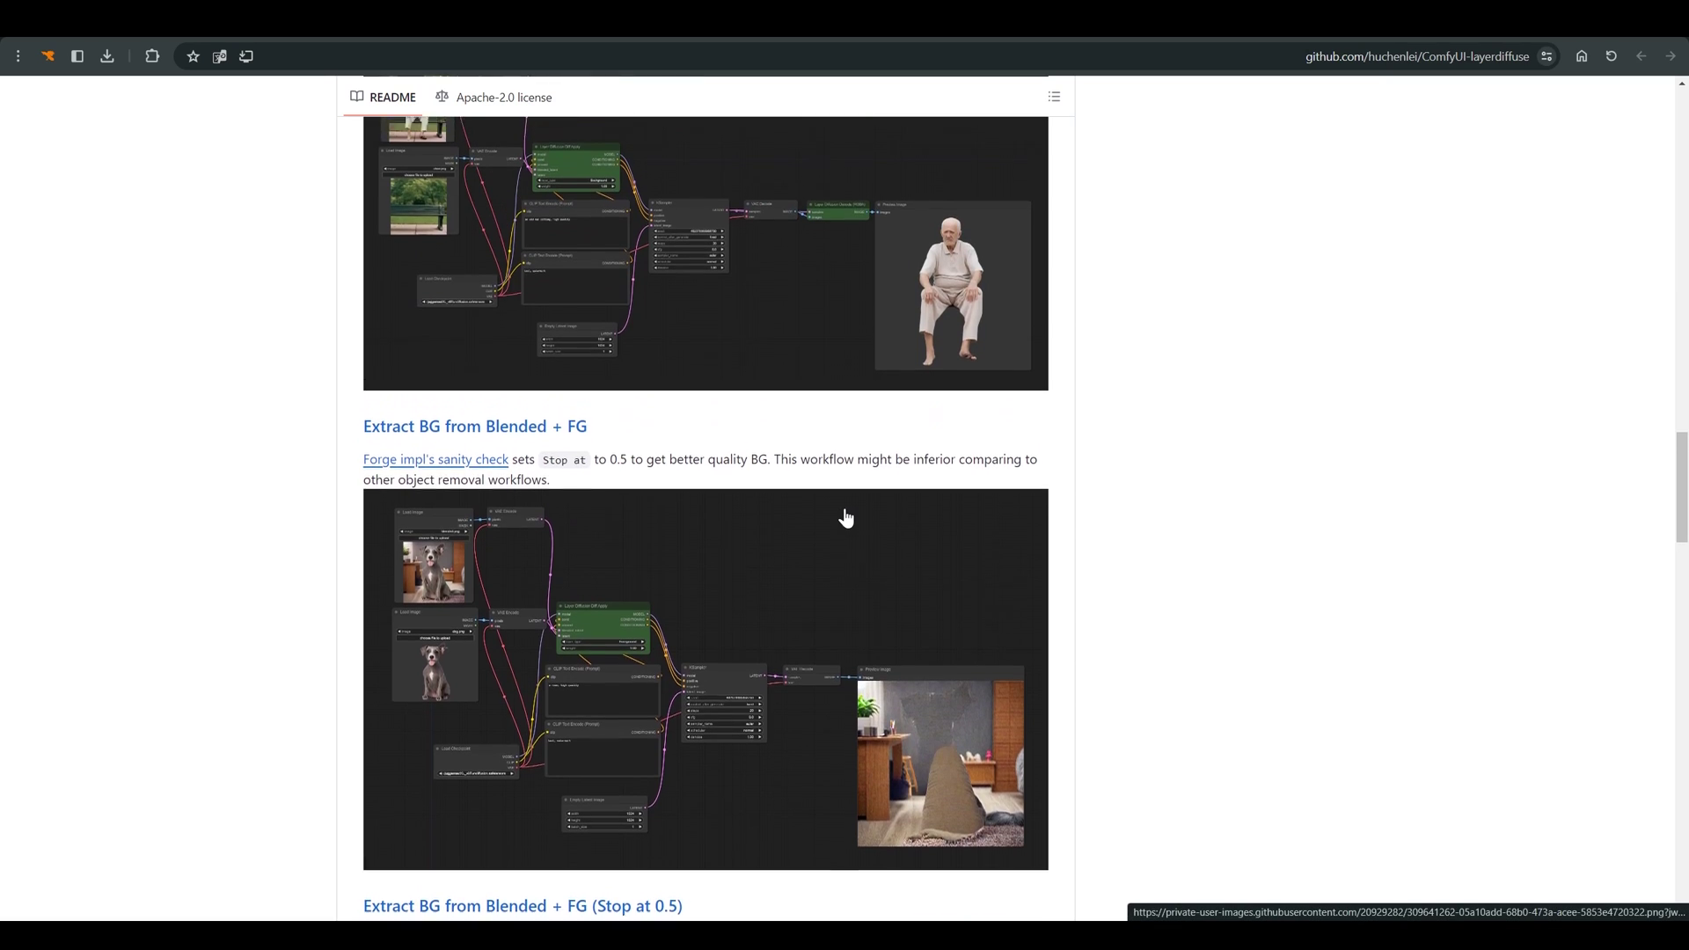
scroll(845, 517, up, 6)
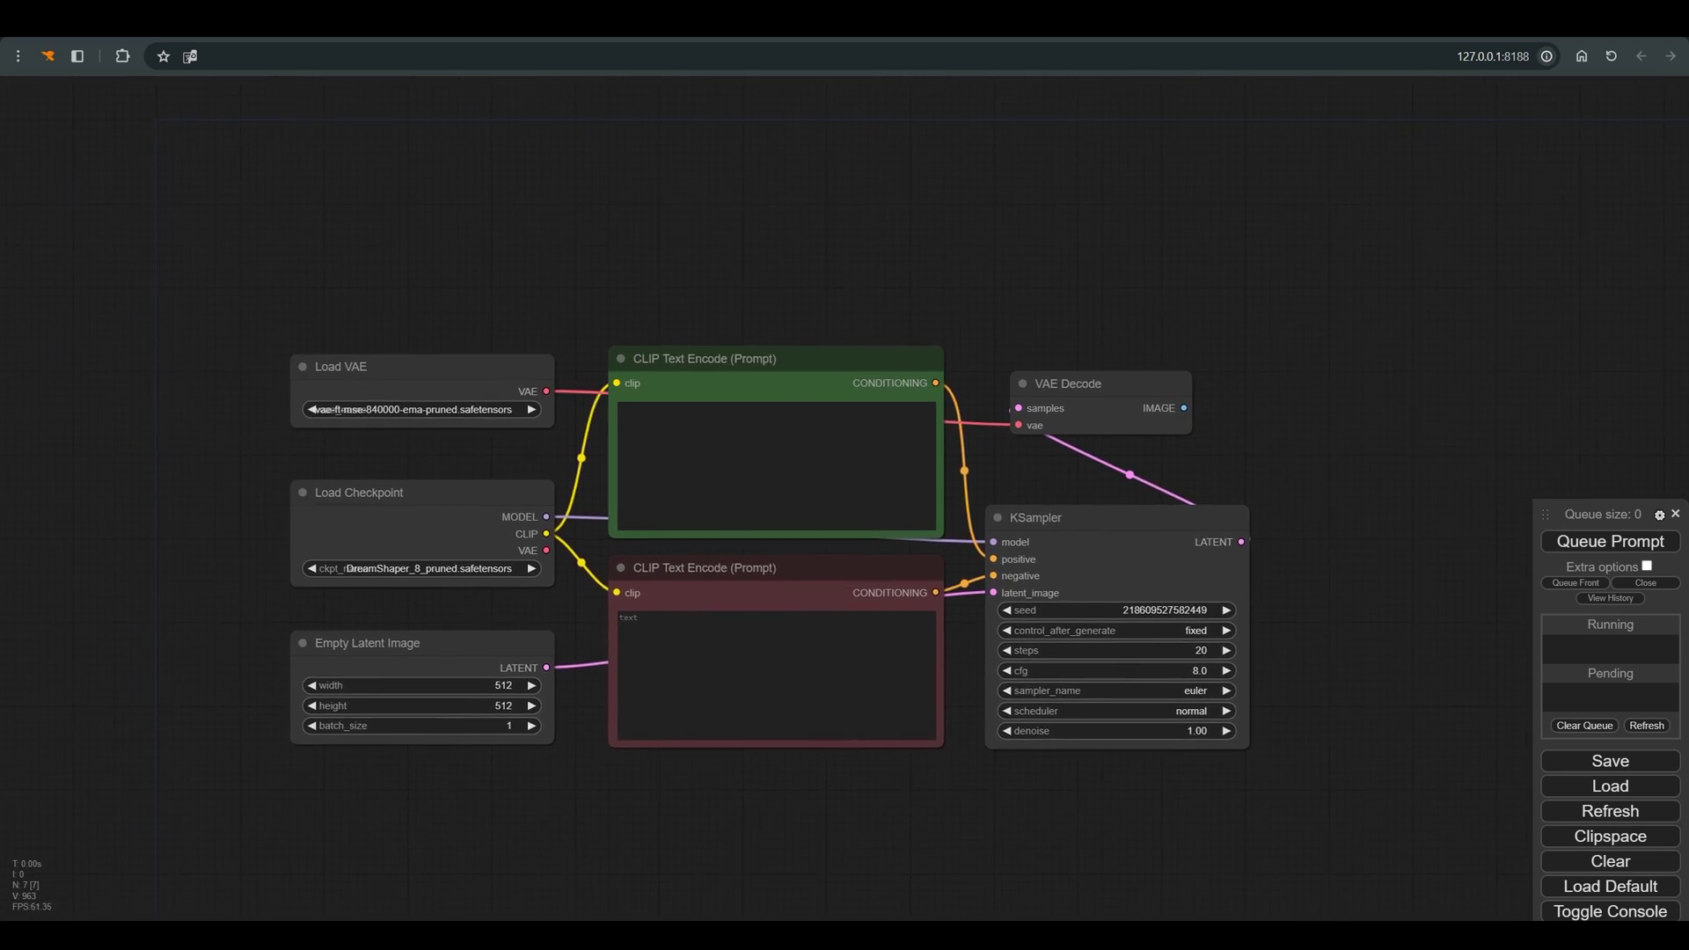
Add a Preview Image node connected to the VAE Decode node's image output
mouse_move(845, 836)
mouse_down()
mouse_move(829, 778)
mouse_move(825, 833)
mouse_up()
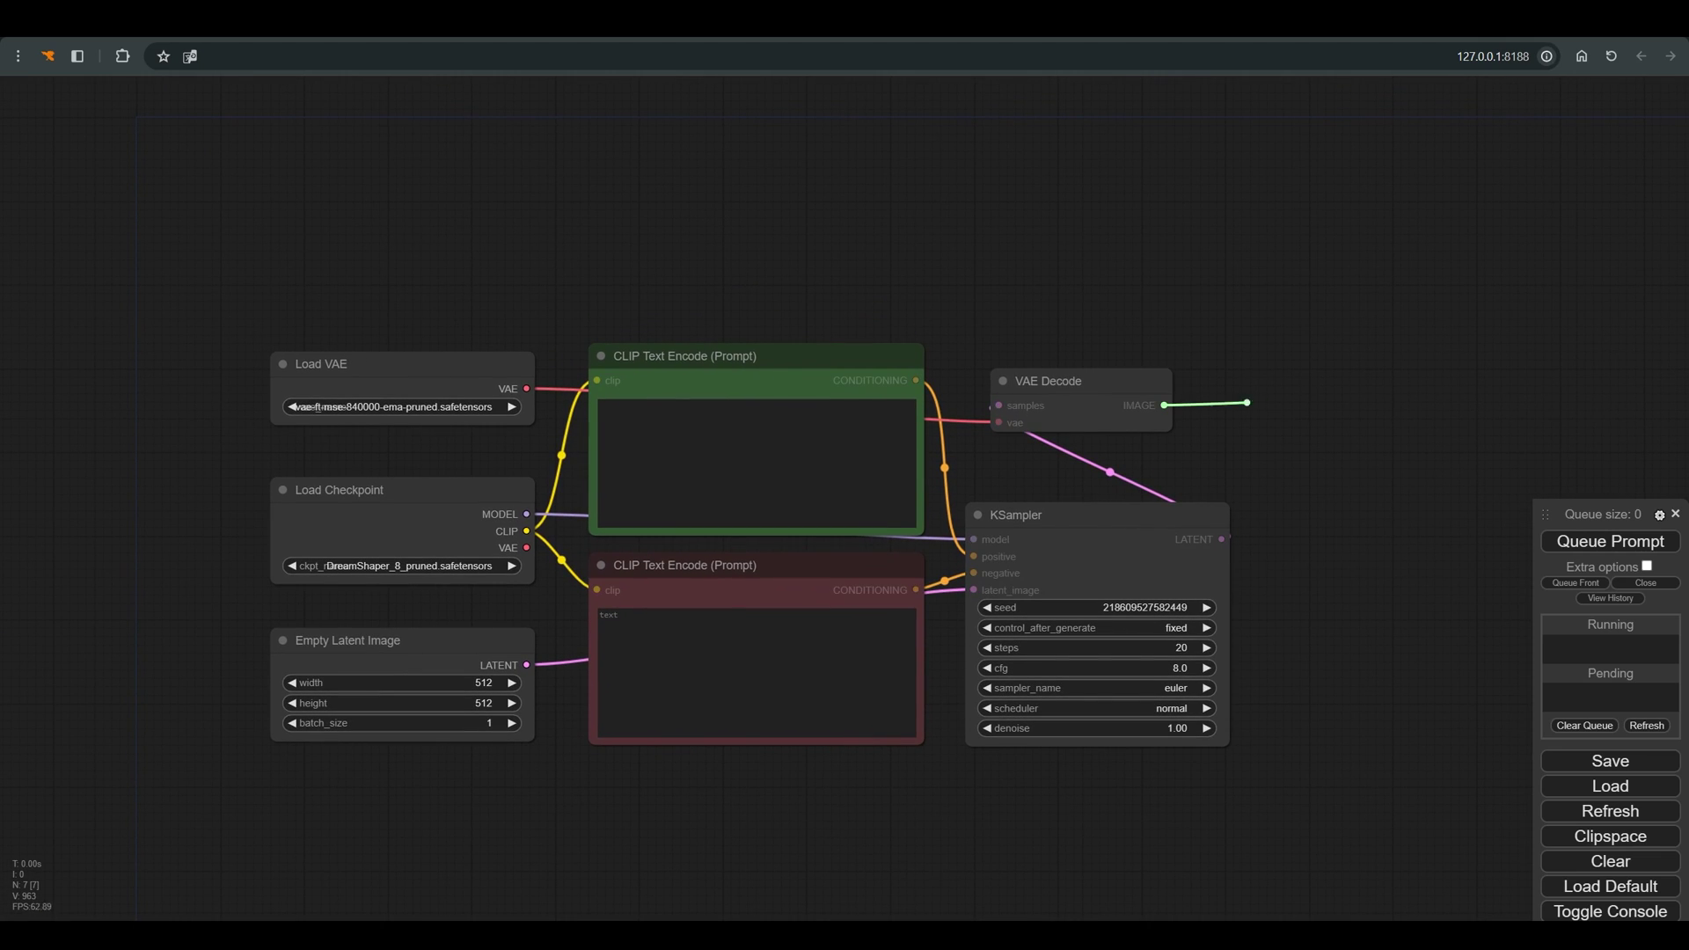
drag(1163, 405, 1430, 415)
click(1456, 538)
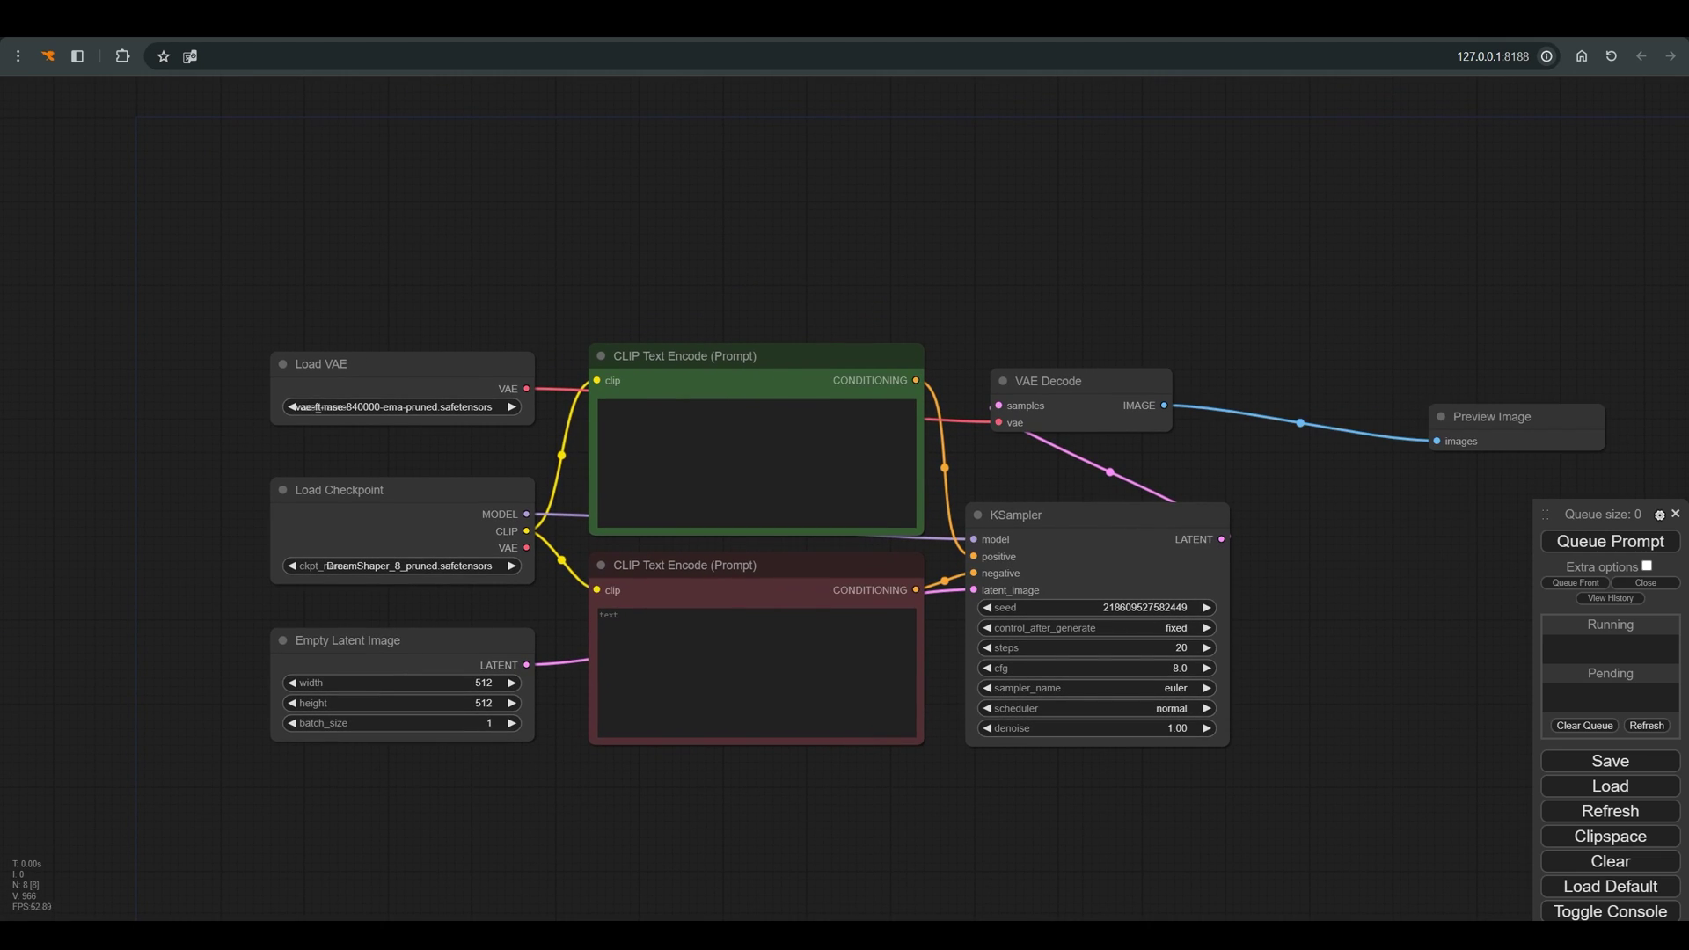
Generate the image with the base workflow and move the Preview Image node closer to VAE Decode
click(1610, 541)
drag(1496, 416, 1378, 387)
scroll(1374, 563, down, 1)
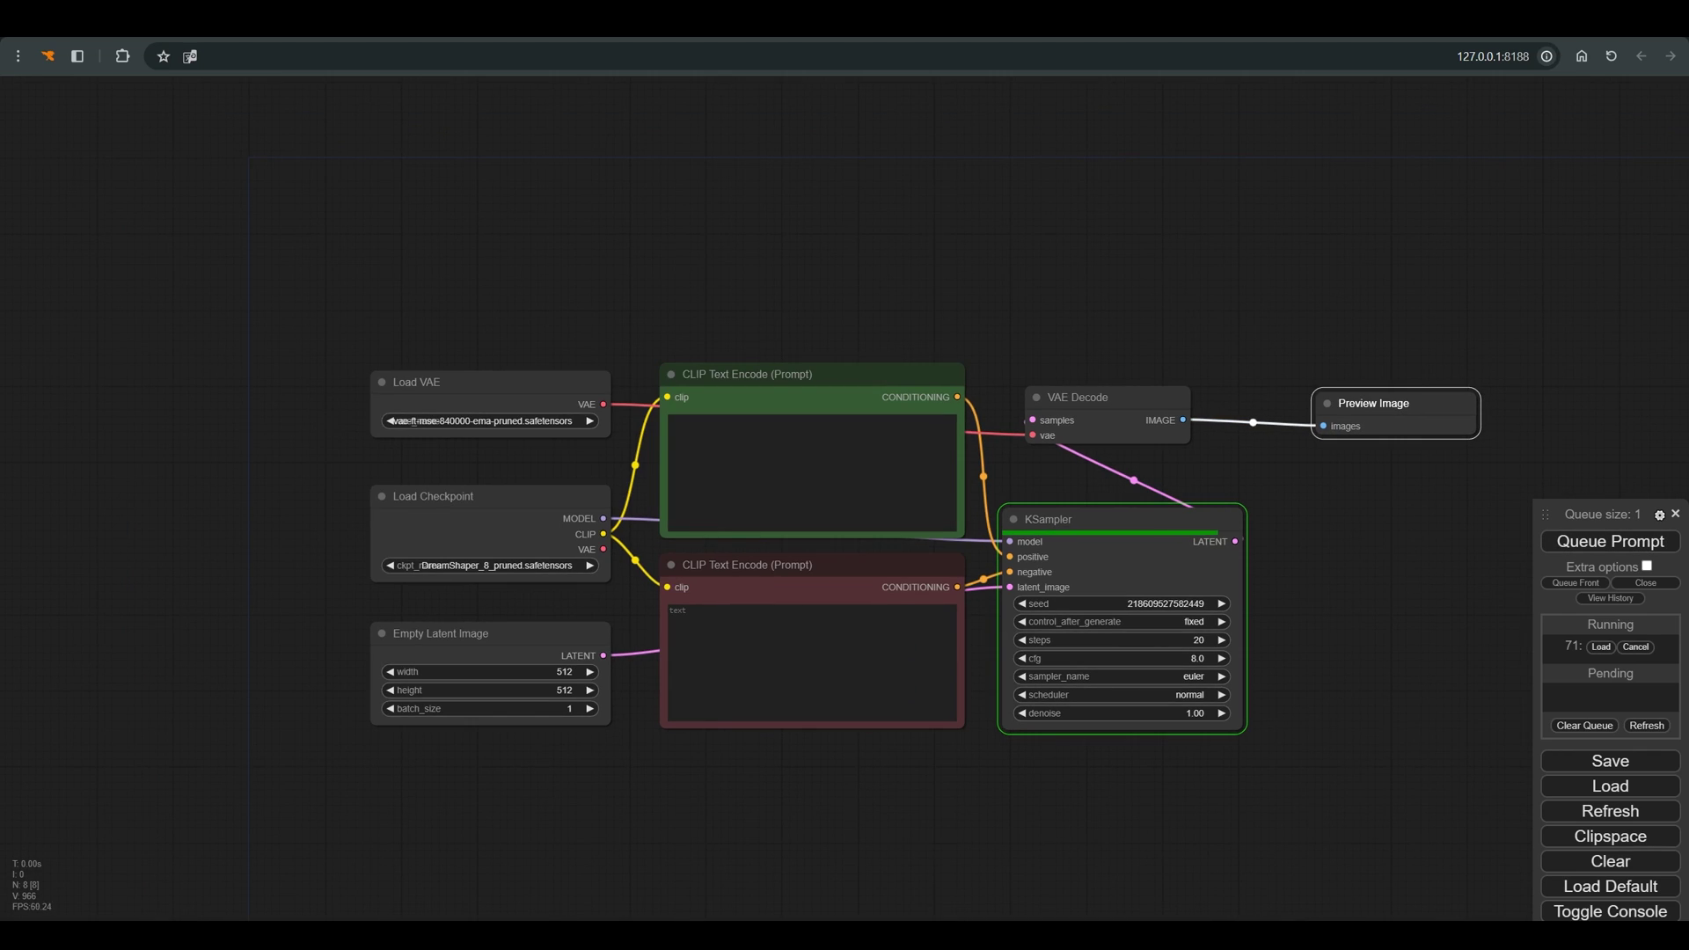
drag(1375, 563, 1223, 517)
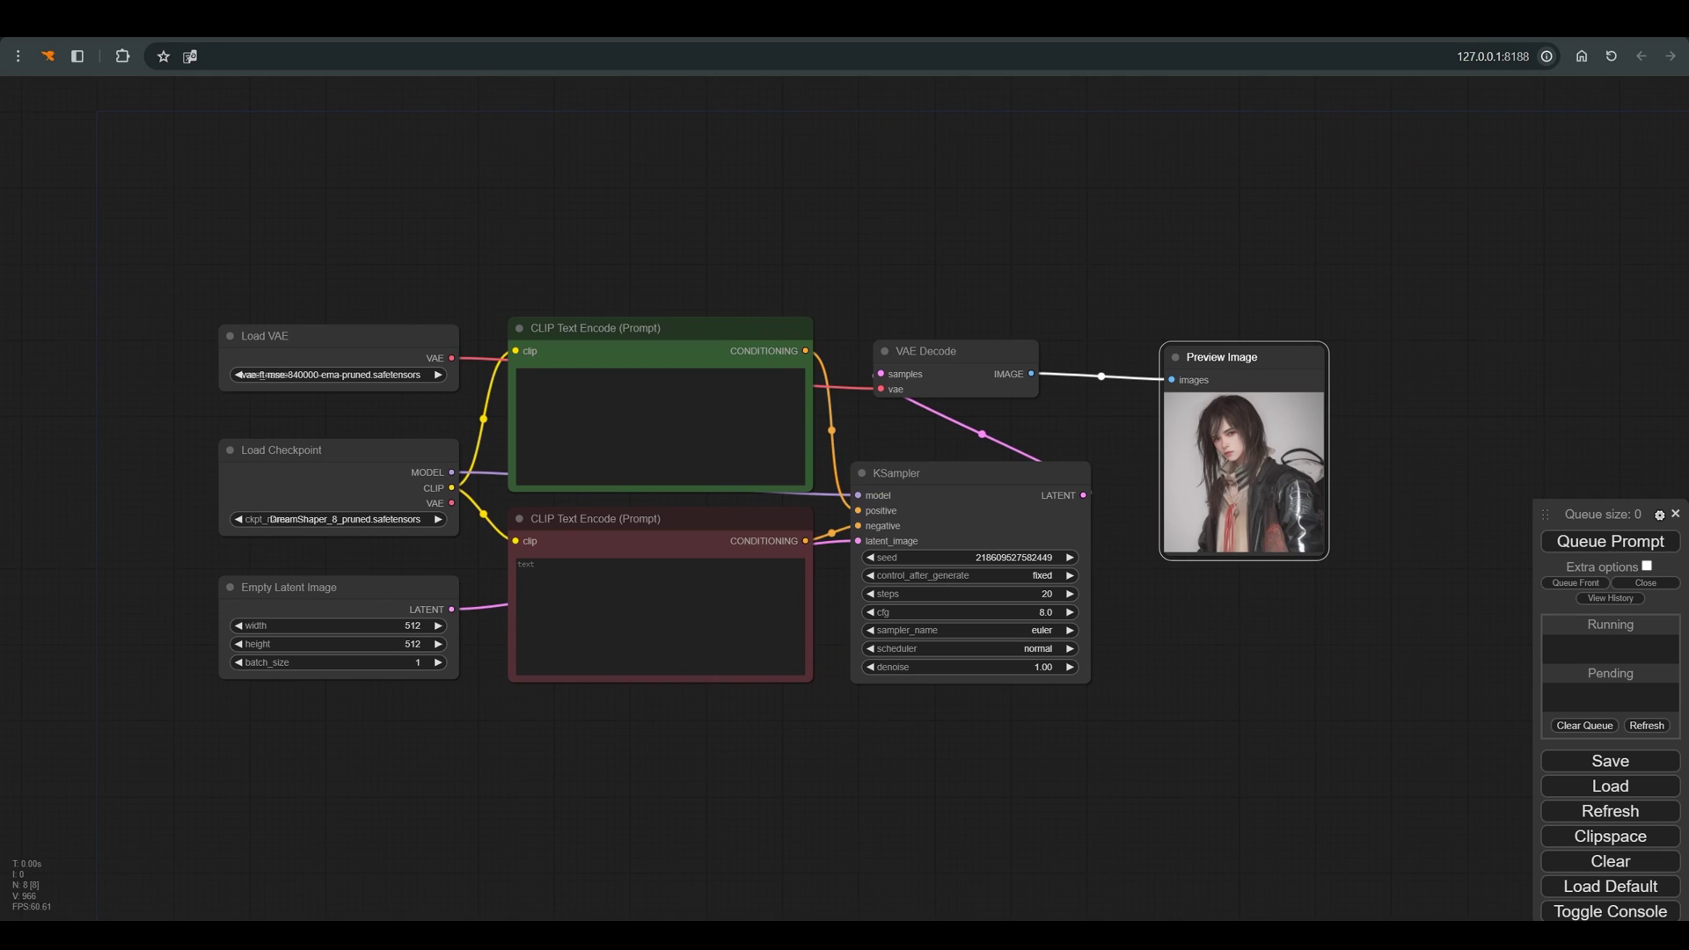
drag(1245, 357, 1220, 361)
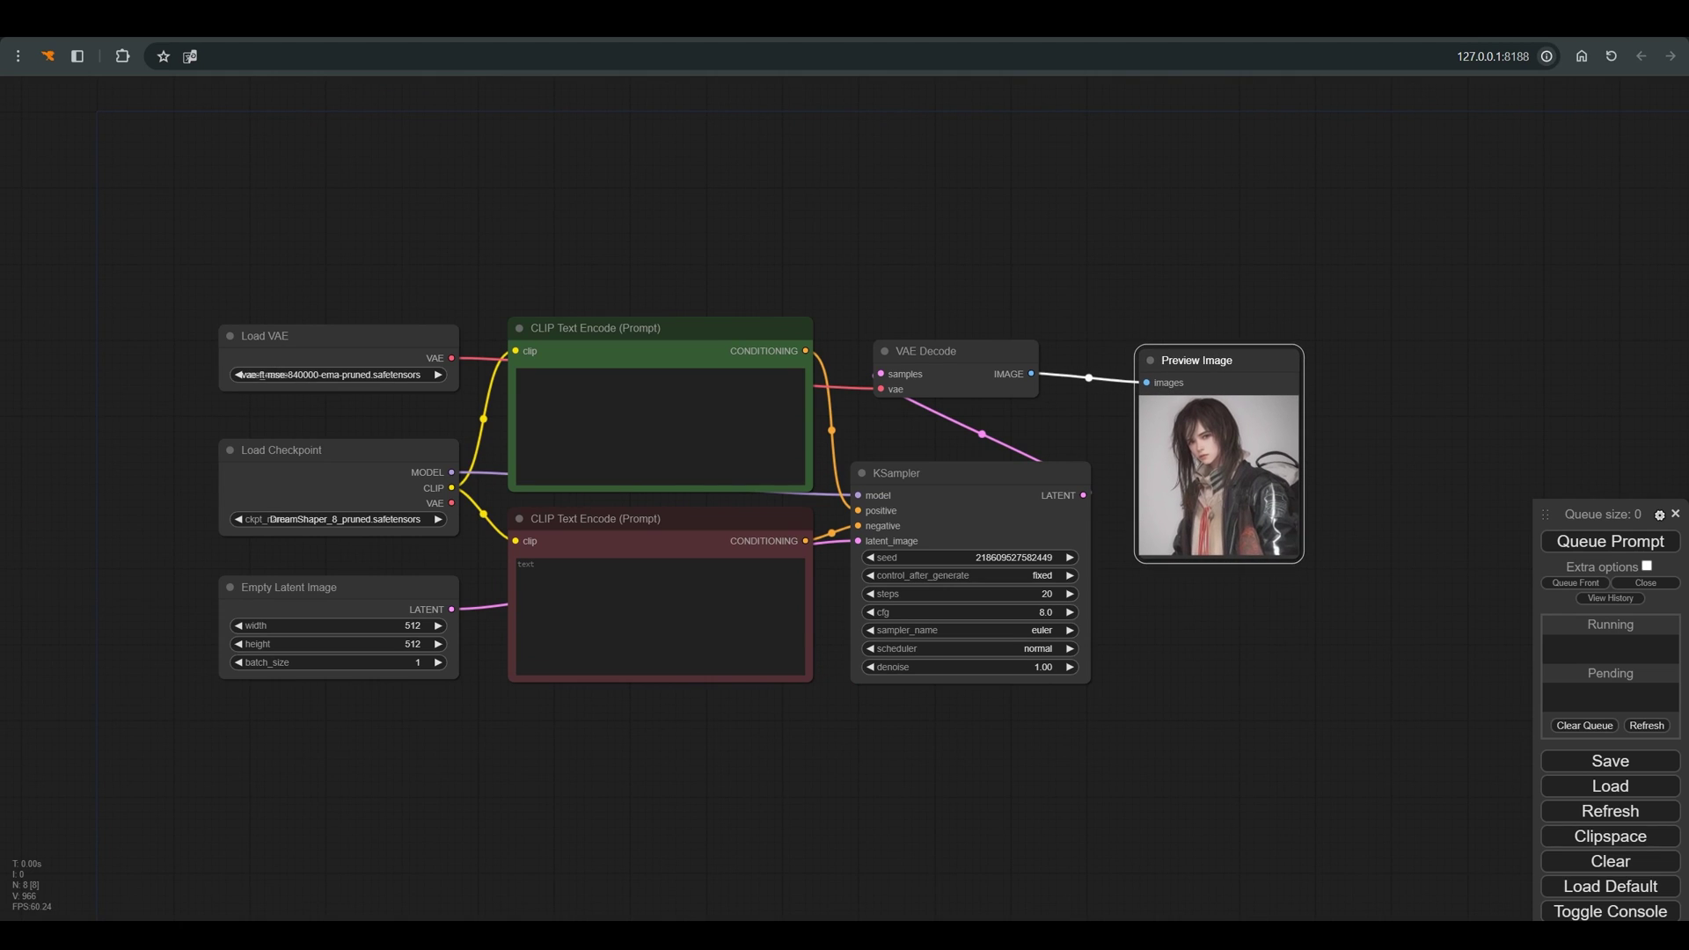
scroll(1218, 463, up, 7)
scroll(1219, 463, up, 4)
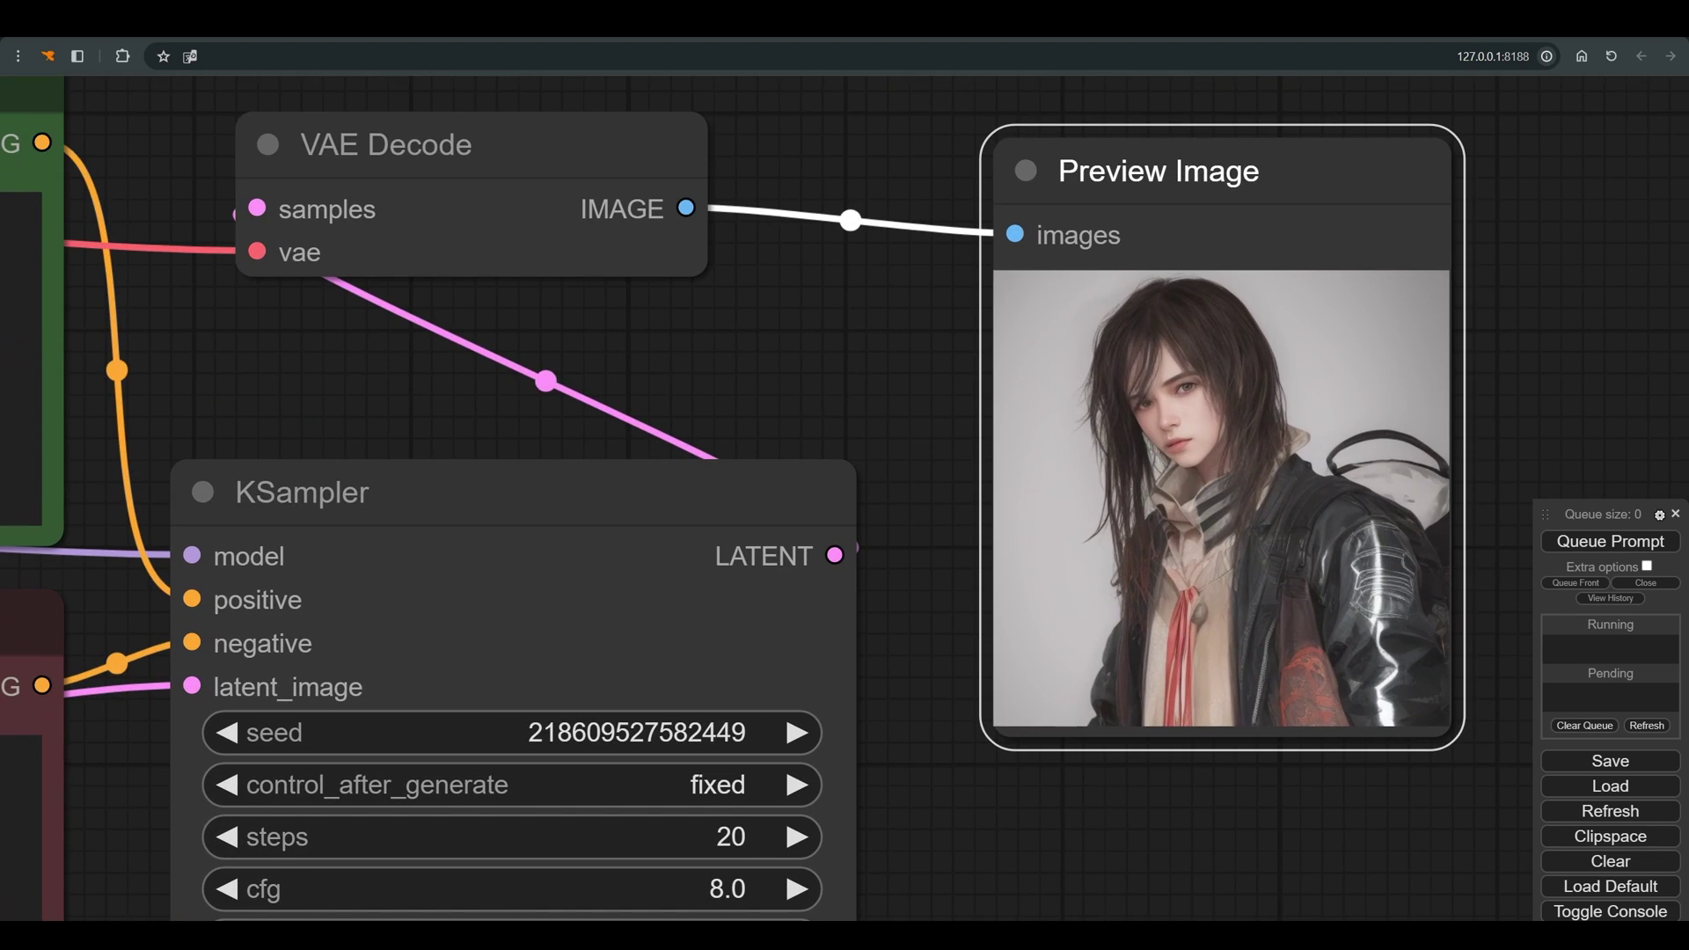
scroll(1164, 552, down, 10)
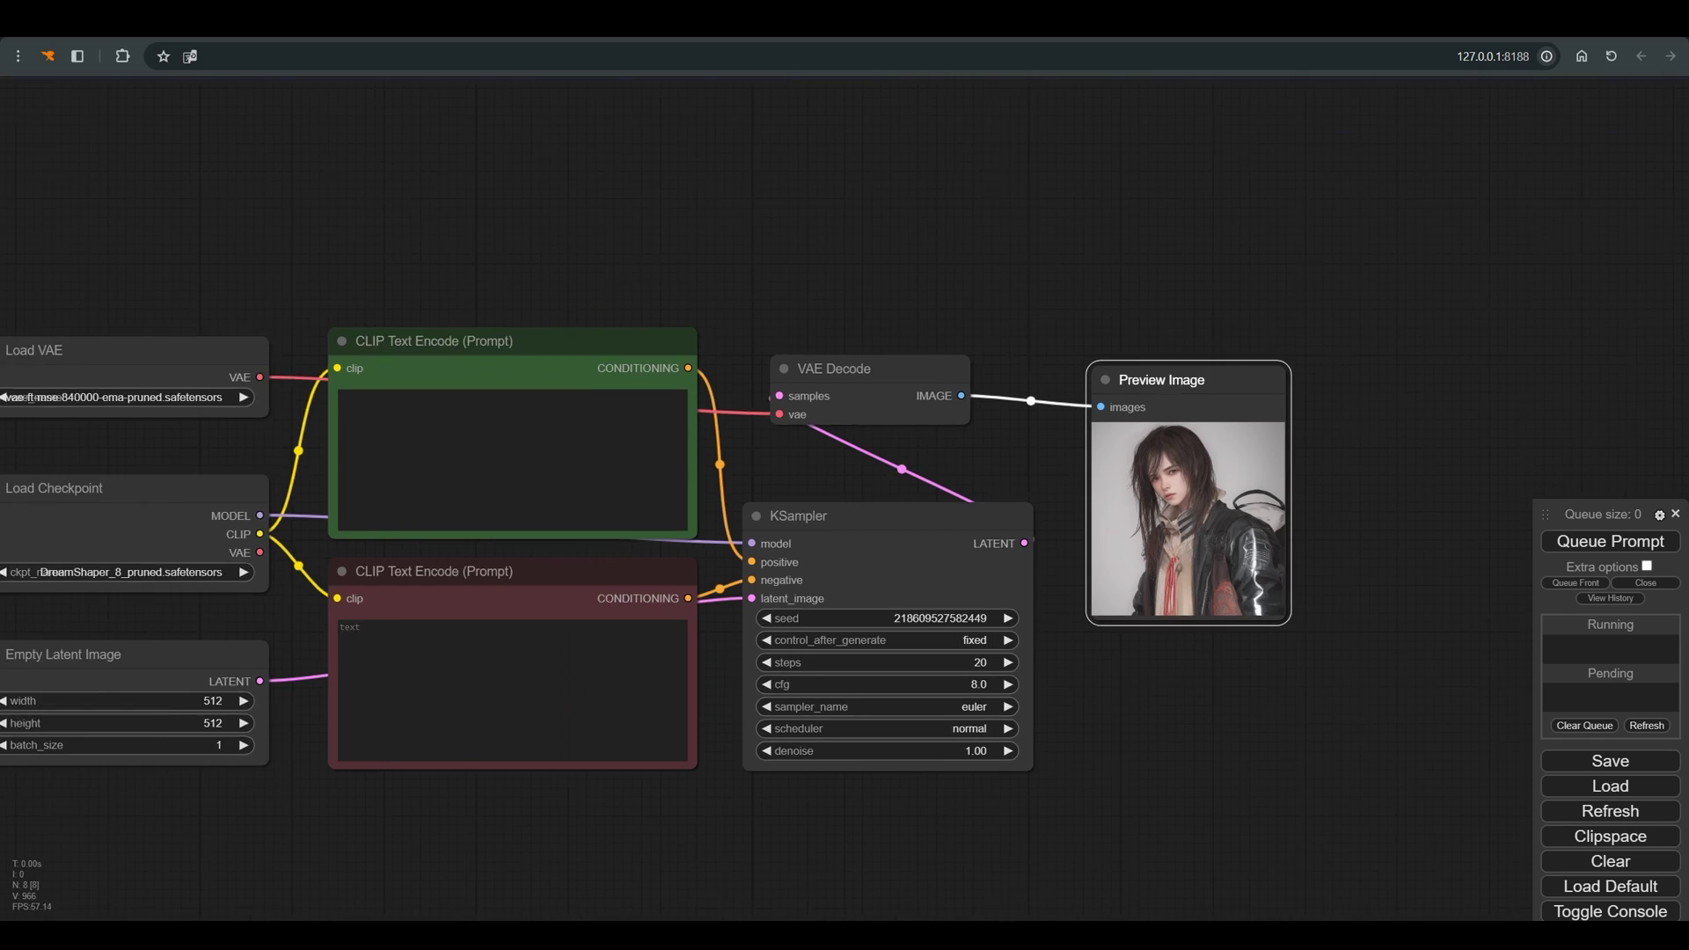
Add a Layer Diffuse Apply node above the positive prompt with config "SD15, Attention Injection, attn_sharing"
drag(1164, 704, 1239, 691)
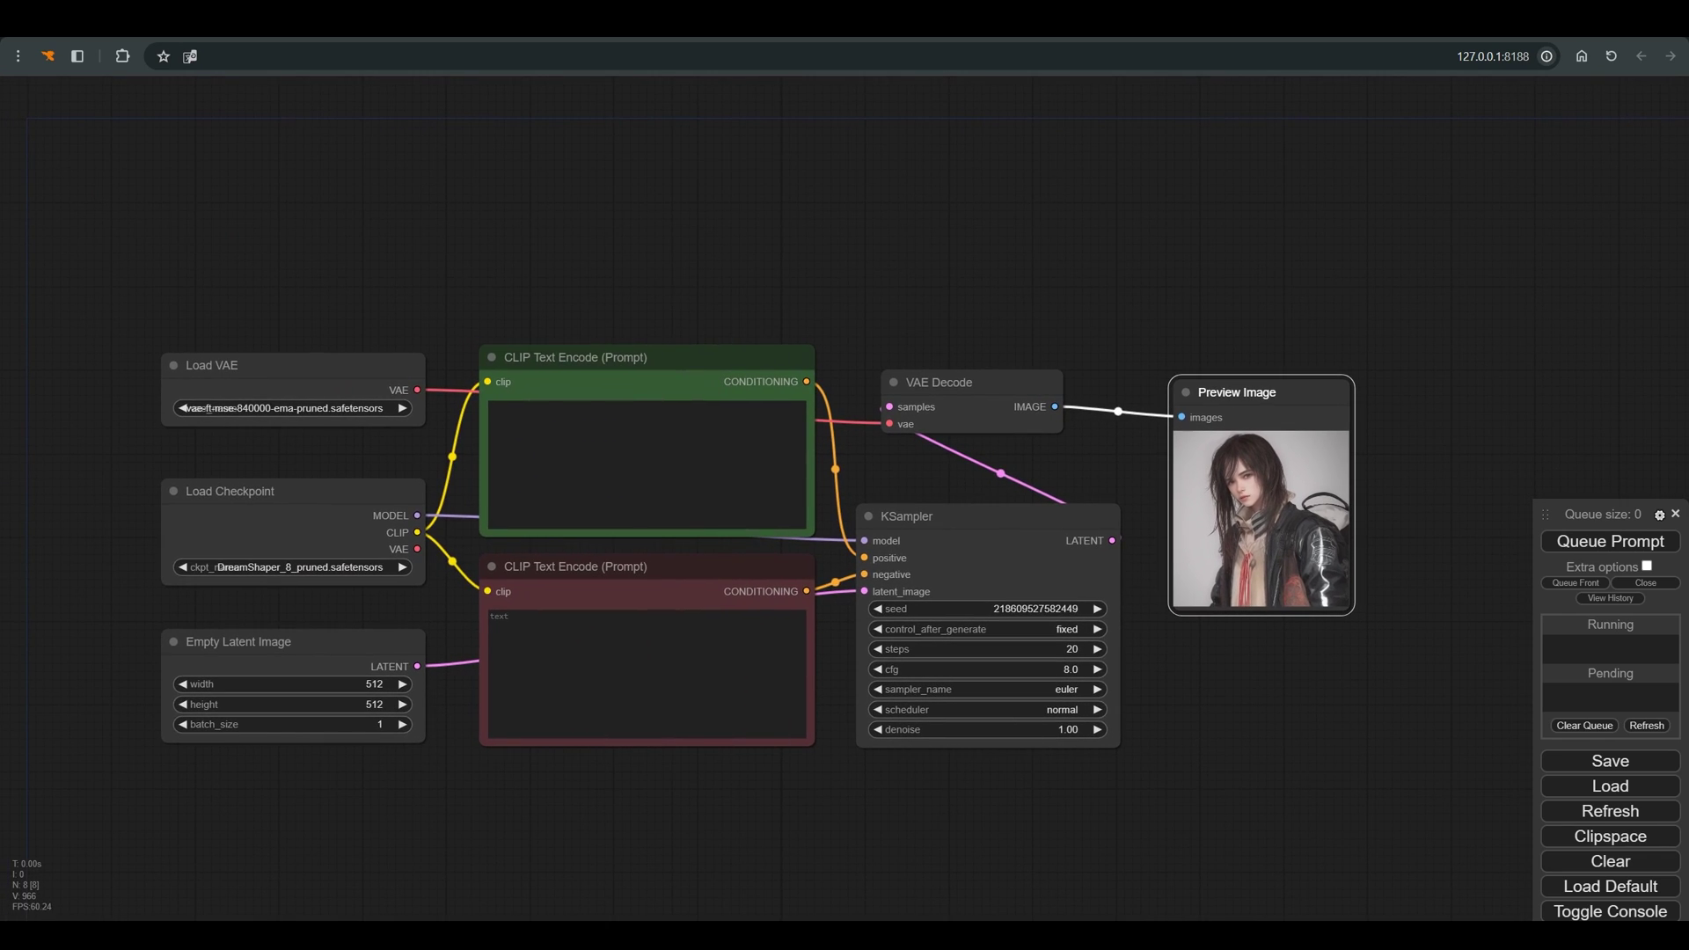
double_click(568, 237)
text(layer)
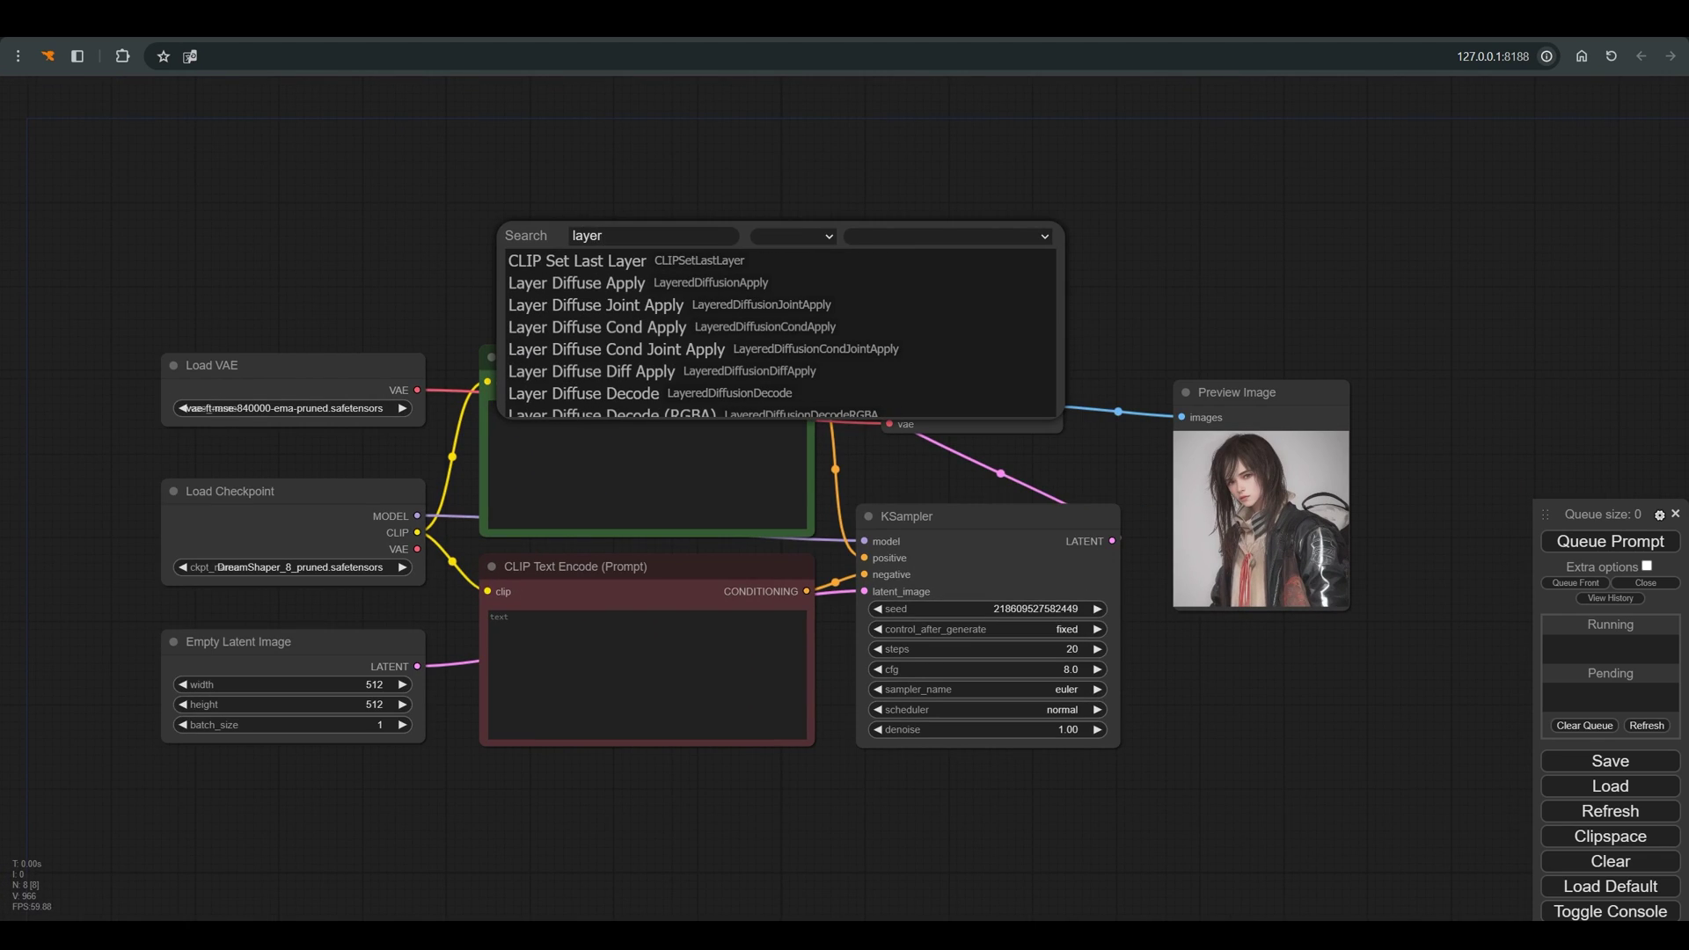
key(Return)
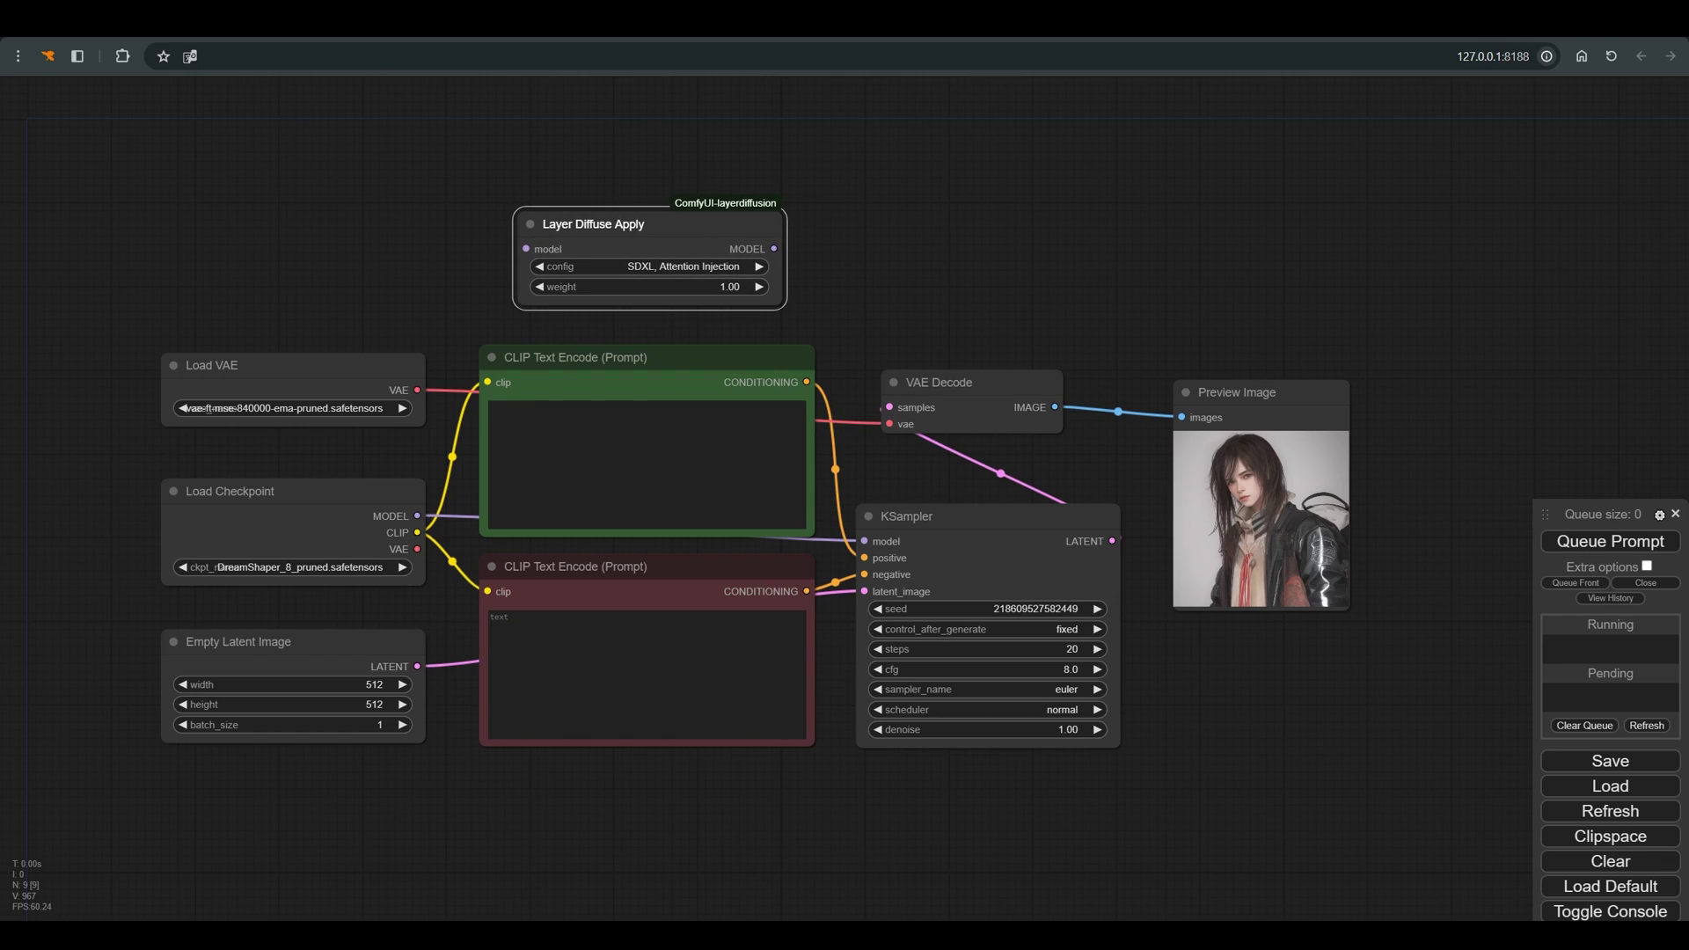
click(679, 266)
click(769, 302)
Route the Load Checkpoint model through Layer Diffuse Apply into the KSampler and generate the image
drag(417, 516, 526, 249)
drag(774, 249, 865, 541)
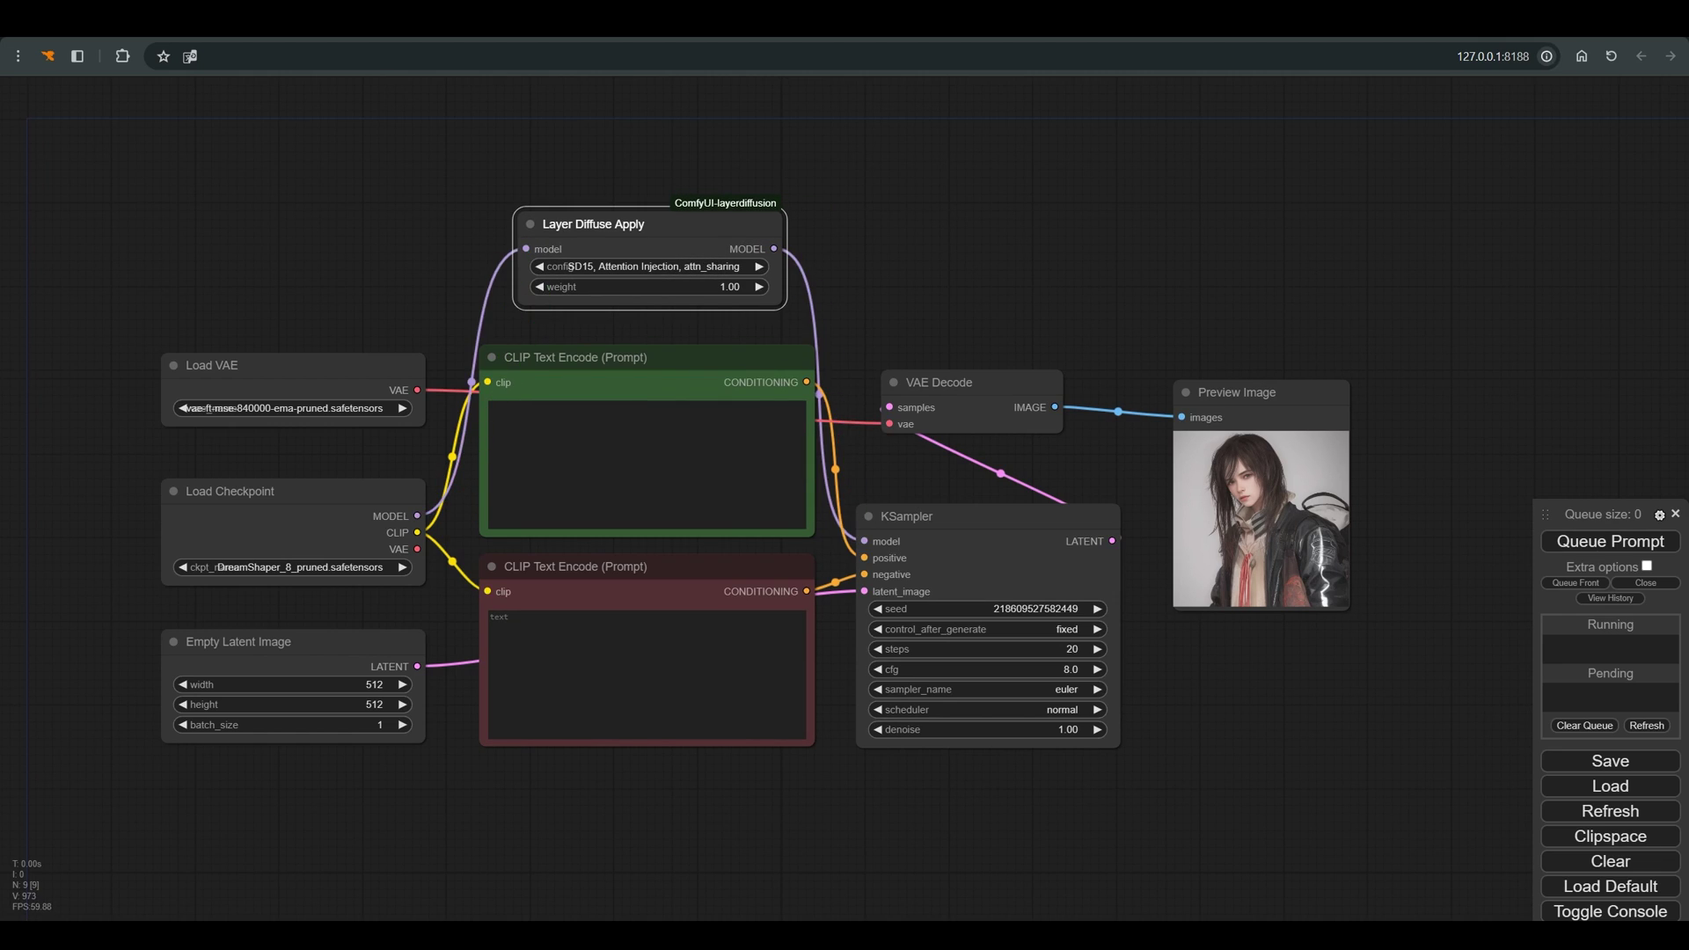
click(932, 308)
key(ctrl+Return)
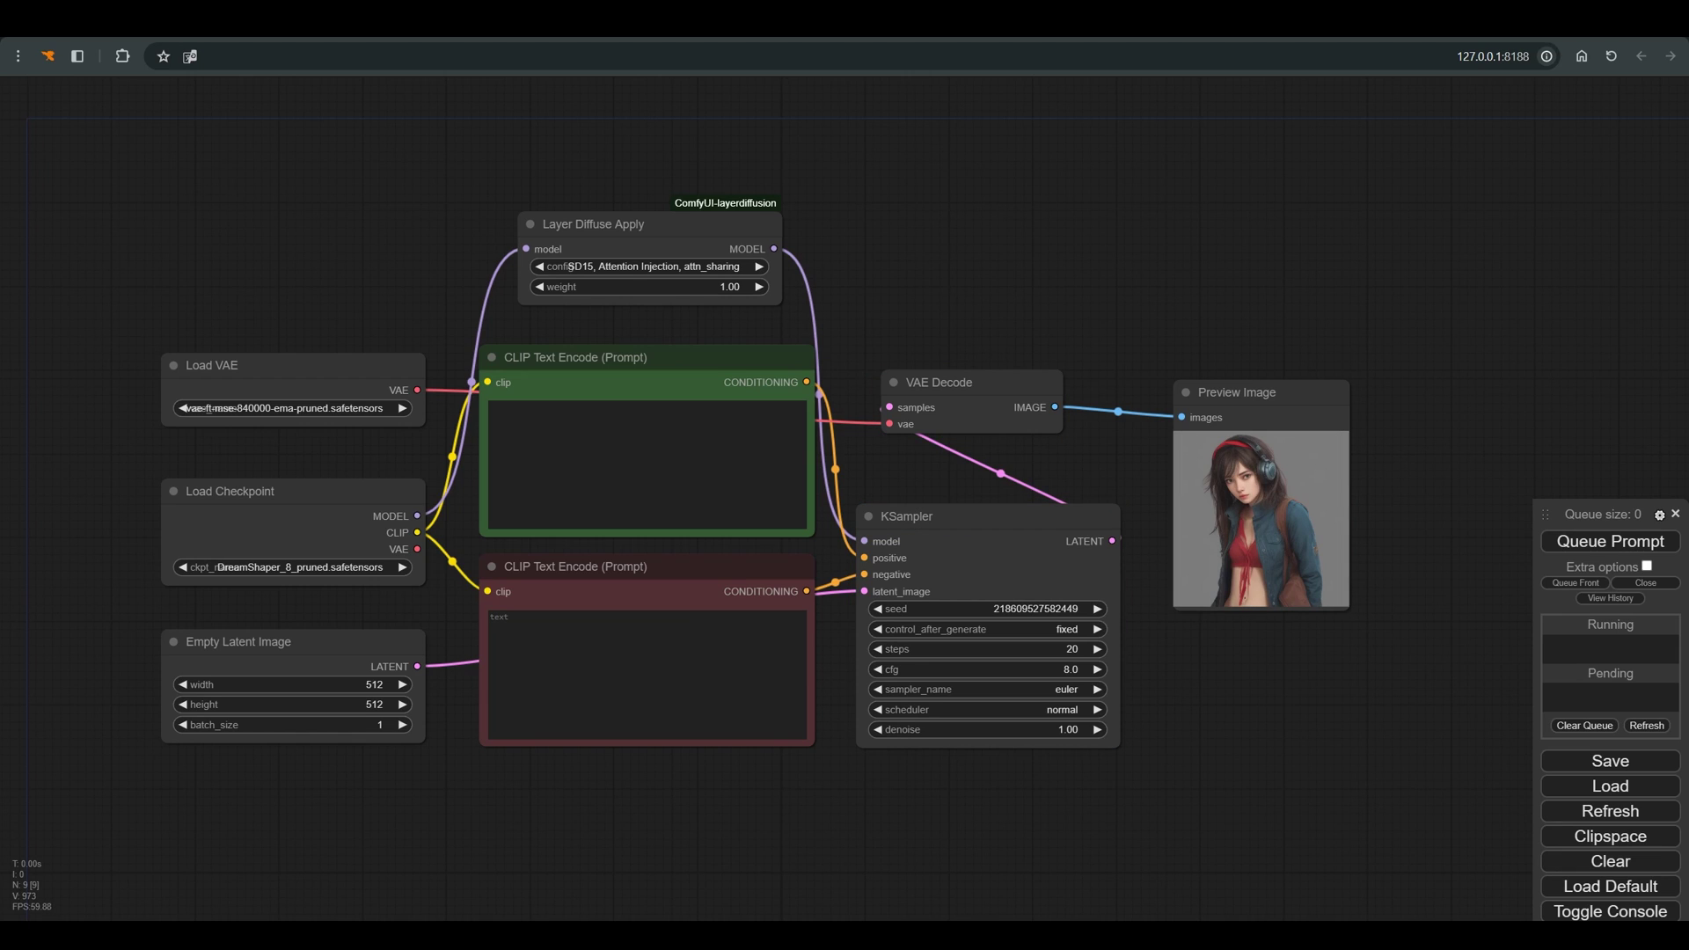
scroll(1242, 486, up, 10)
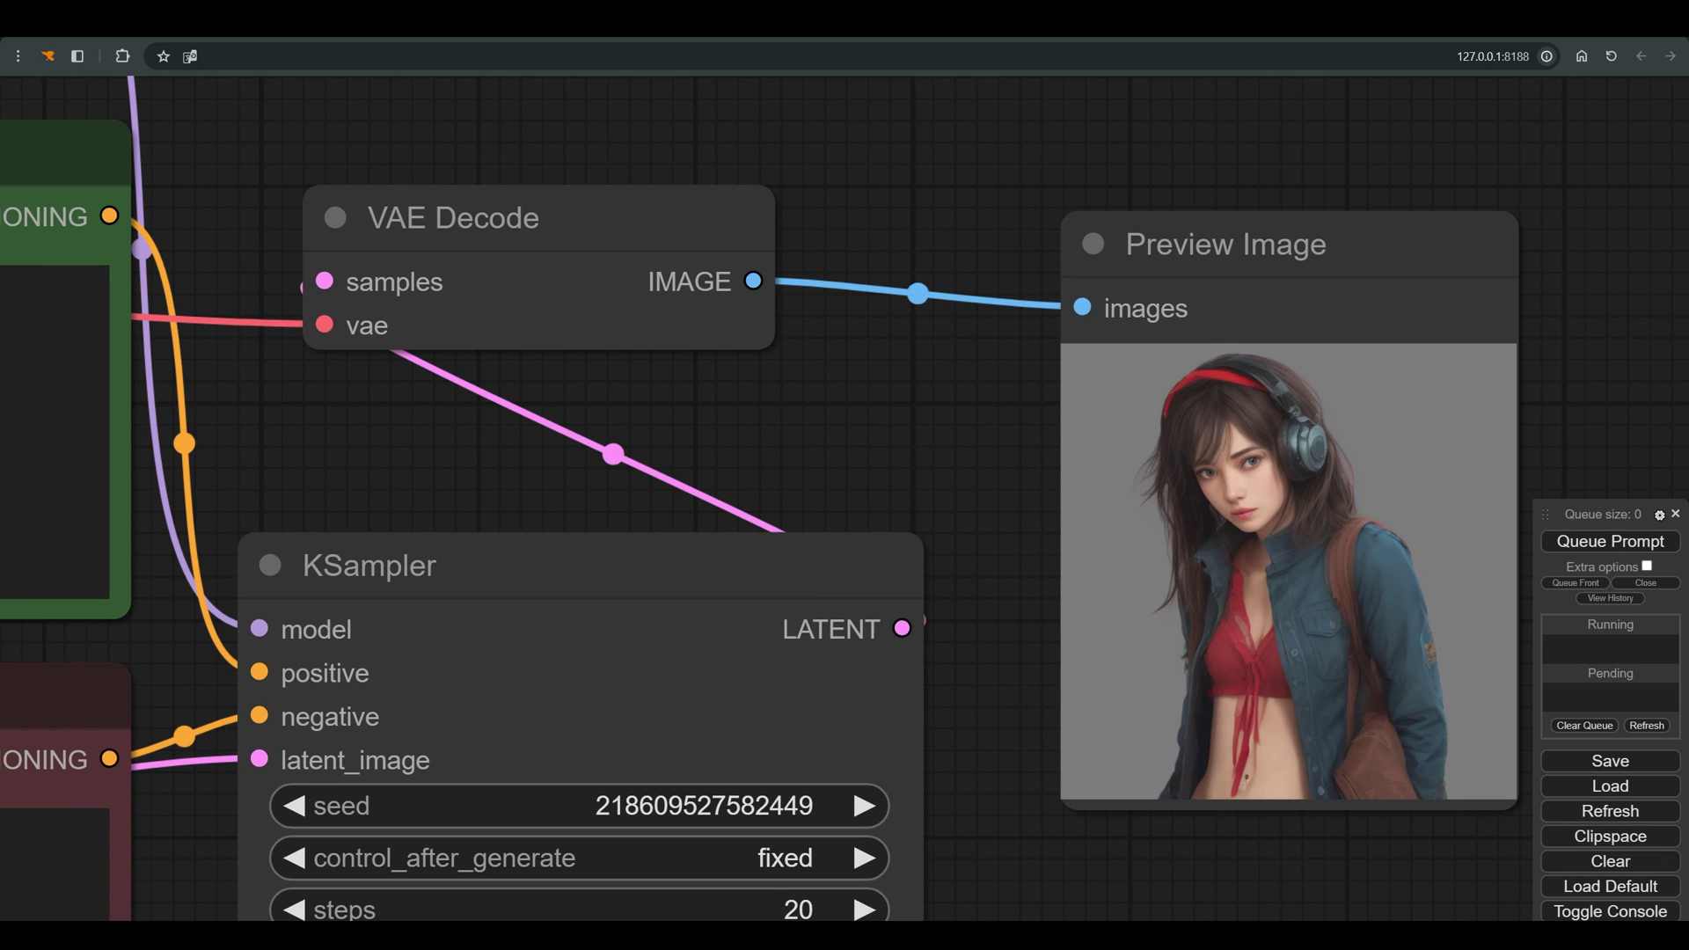
scroll(1245, 483, down, 5)
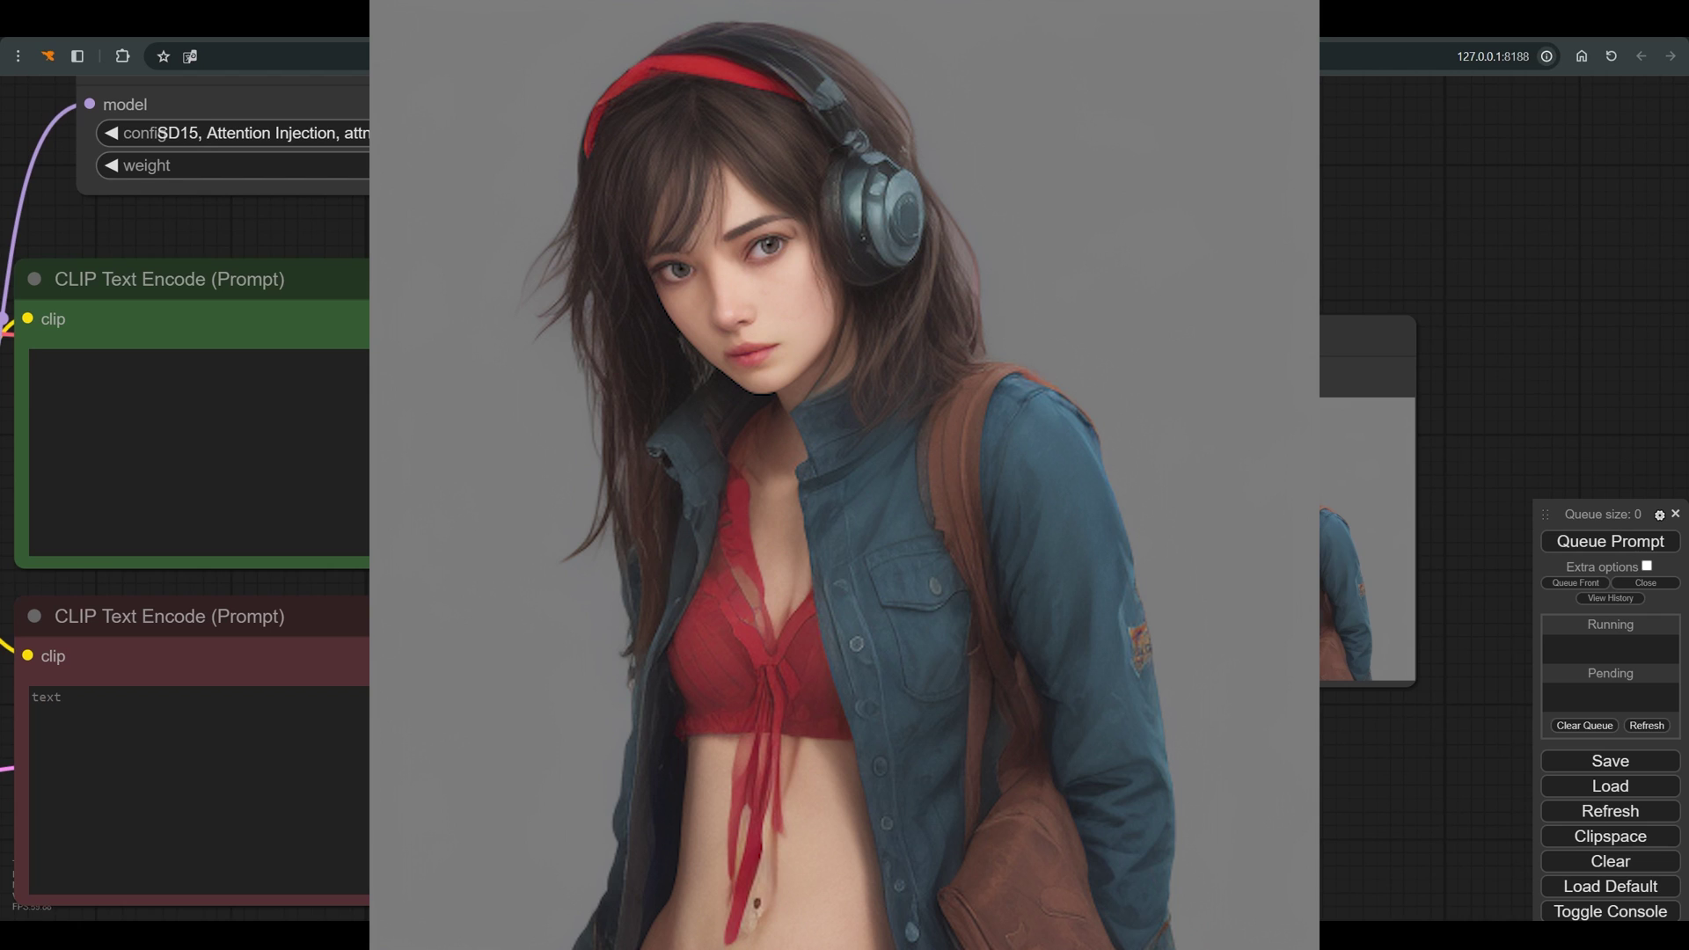
scroll(974, 455, down, 3)
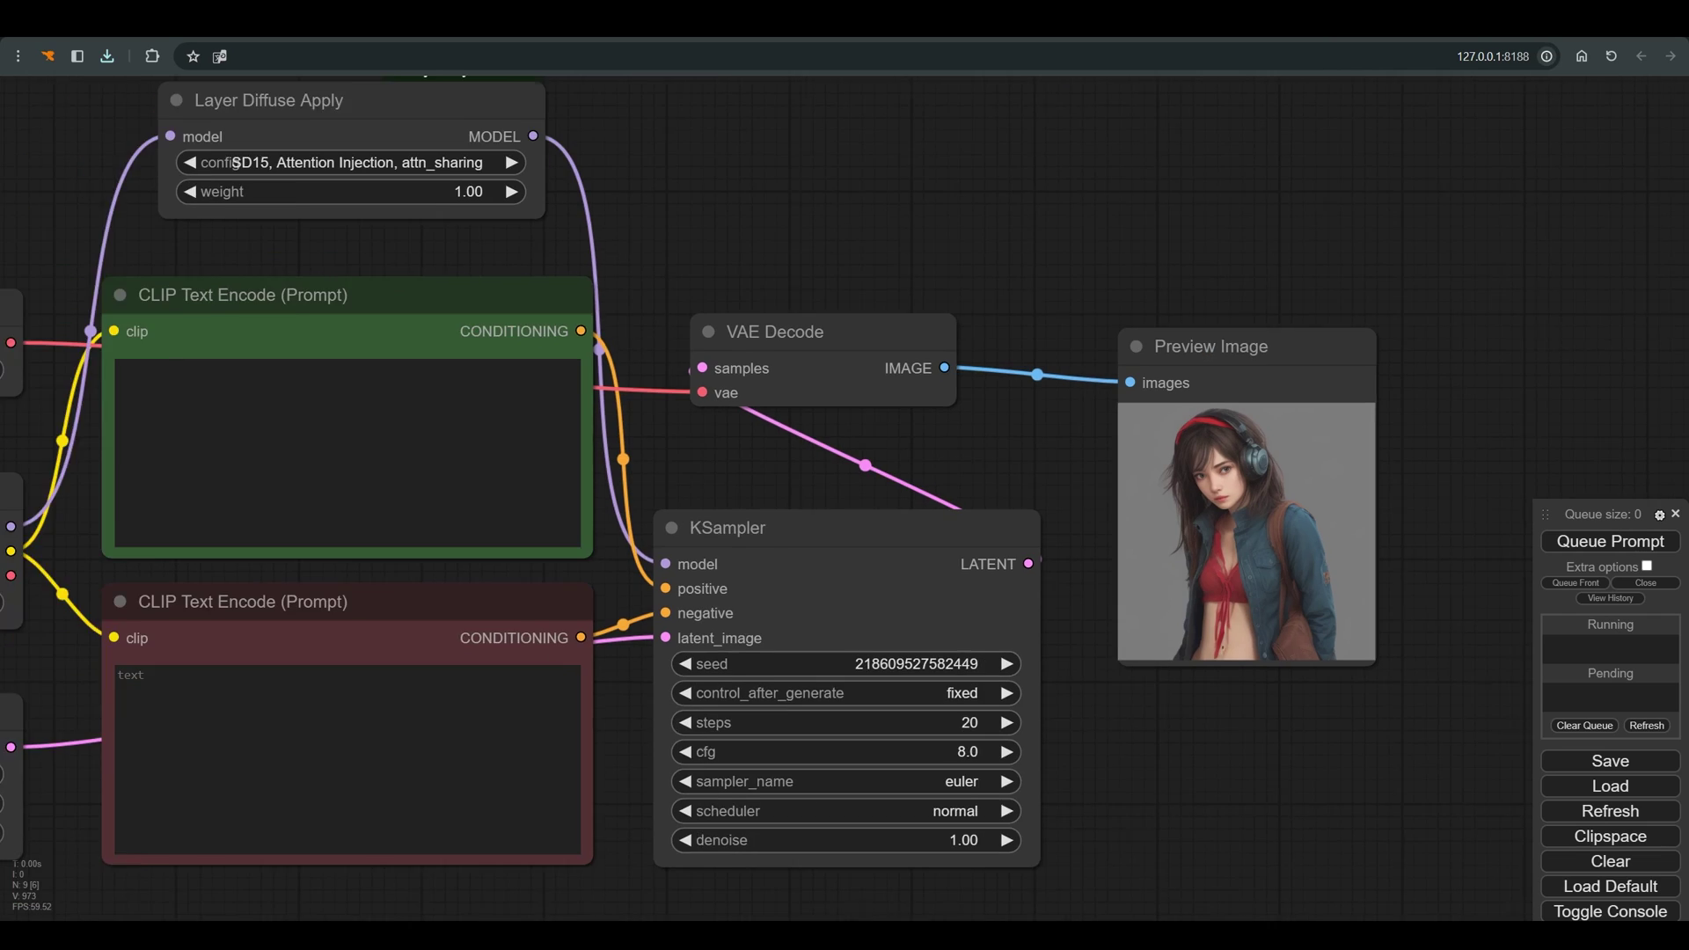
Shift VAE Decode and Preview Image down and place a new Layer Diffuse Decode (RGBA) node above the preview
drag(836, 354, 813, 403)
drag(1188, 365, 1168, 514)
double_click(994, 370)
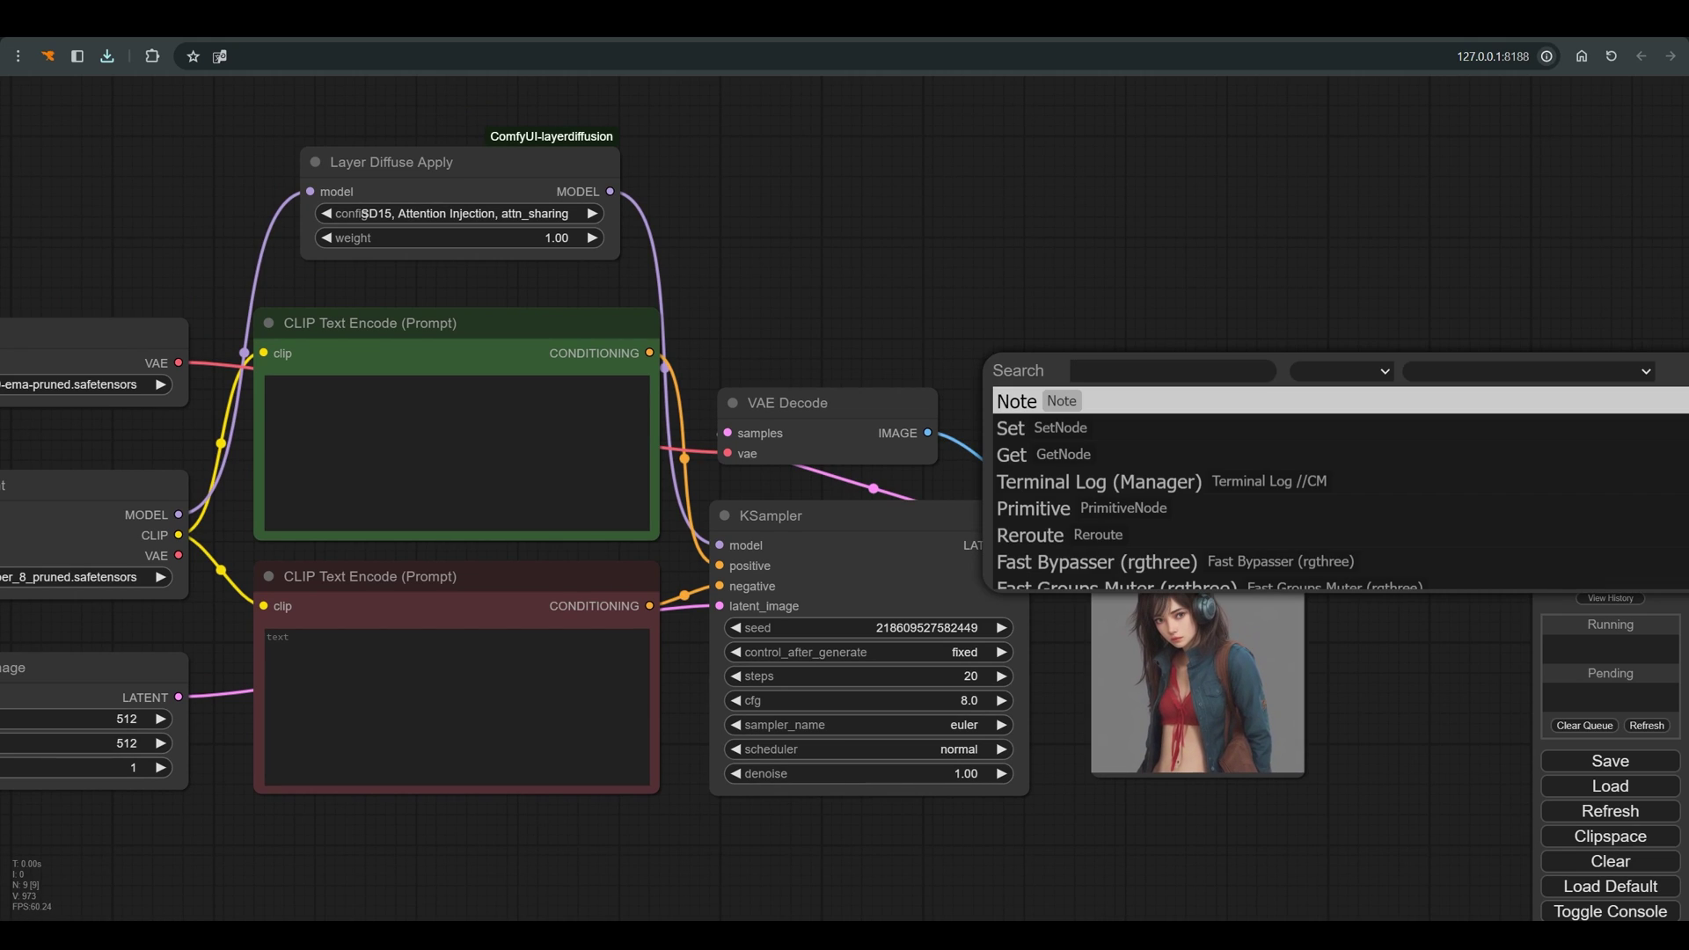
text(layer)
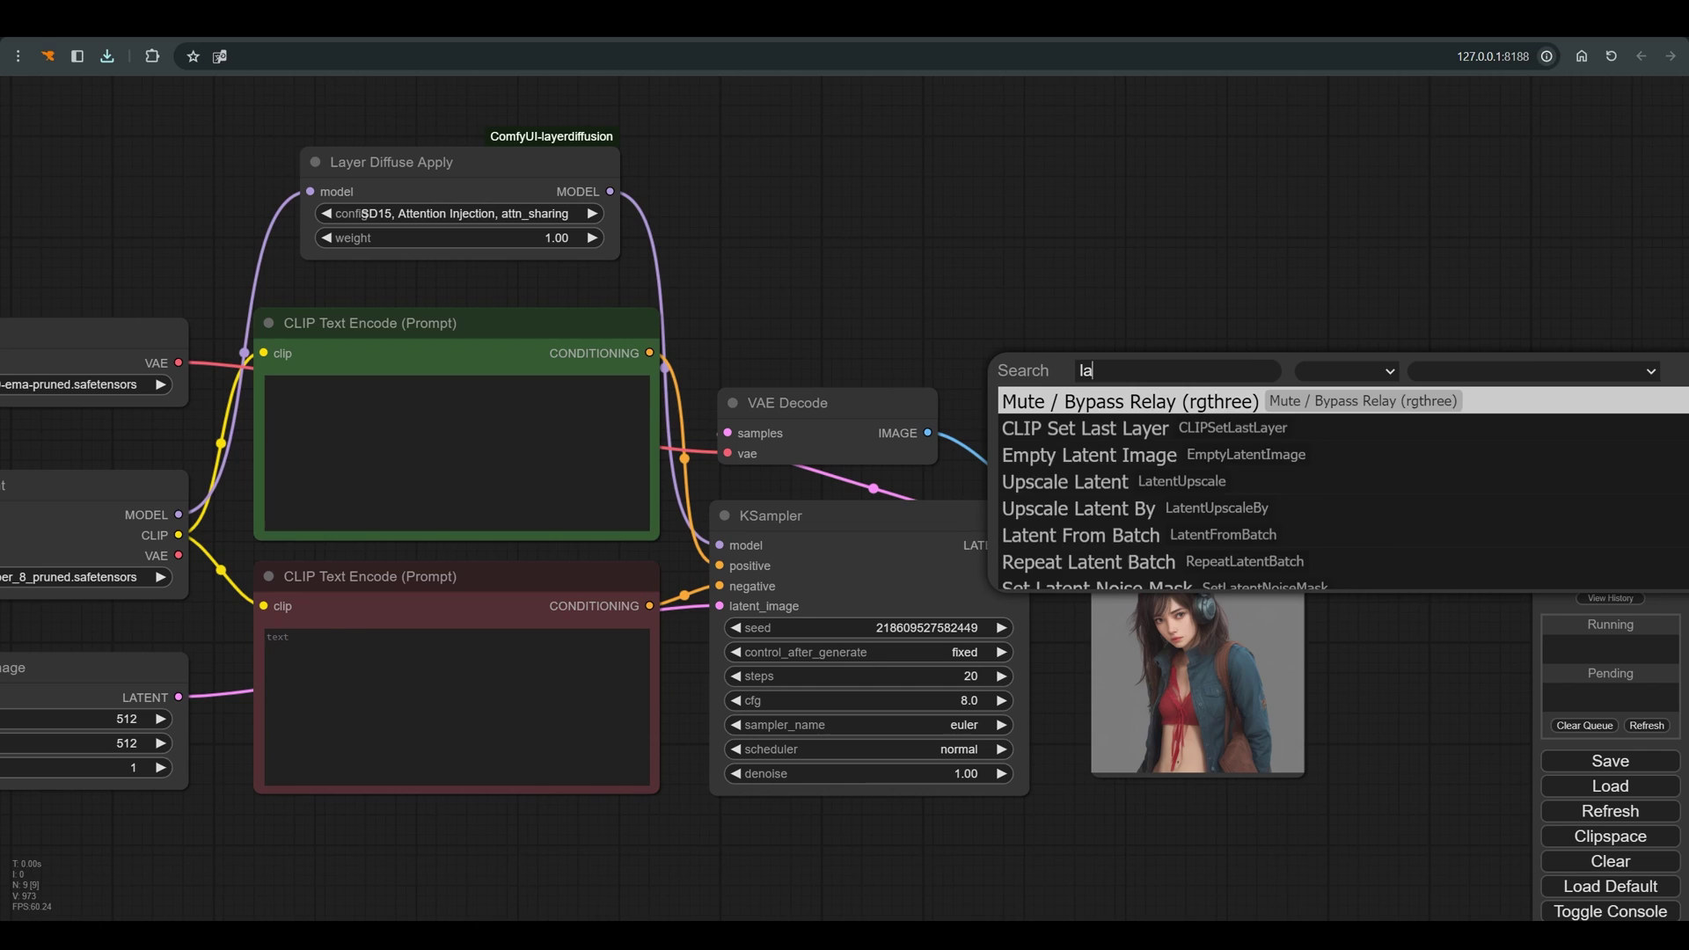
key(Down)
key(Down)
key(Down)
key(Down)
key(Down)
key(Down)
key(Down)
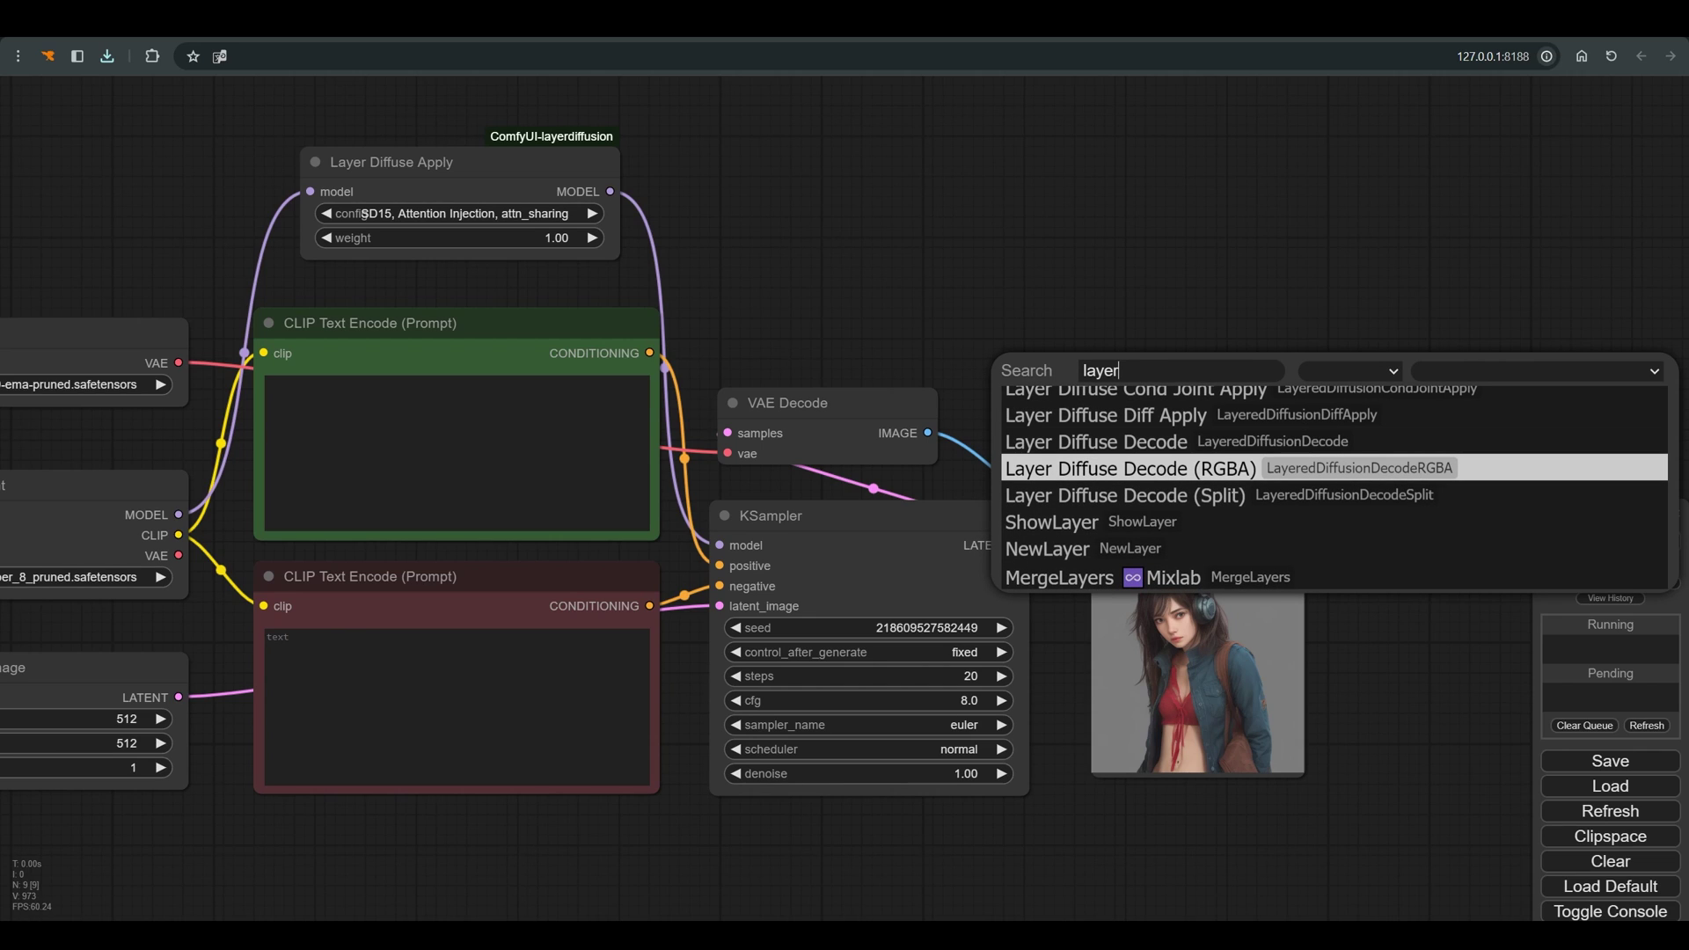
key(Return)
drag(1246, 377, 1116, 301)
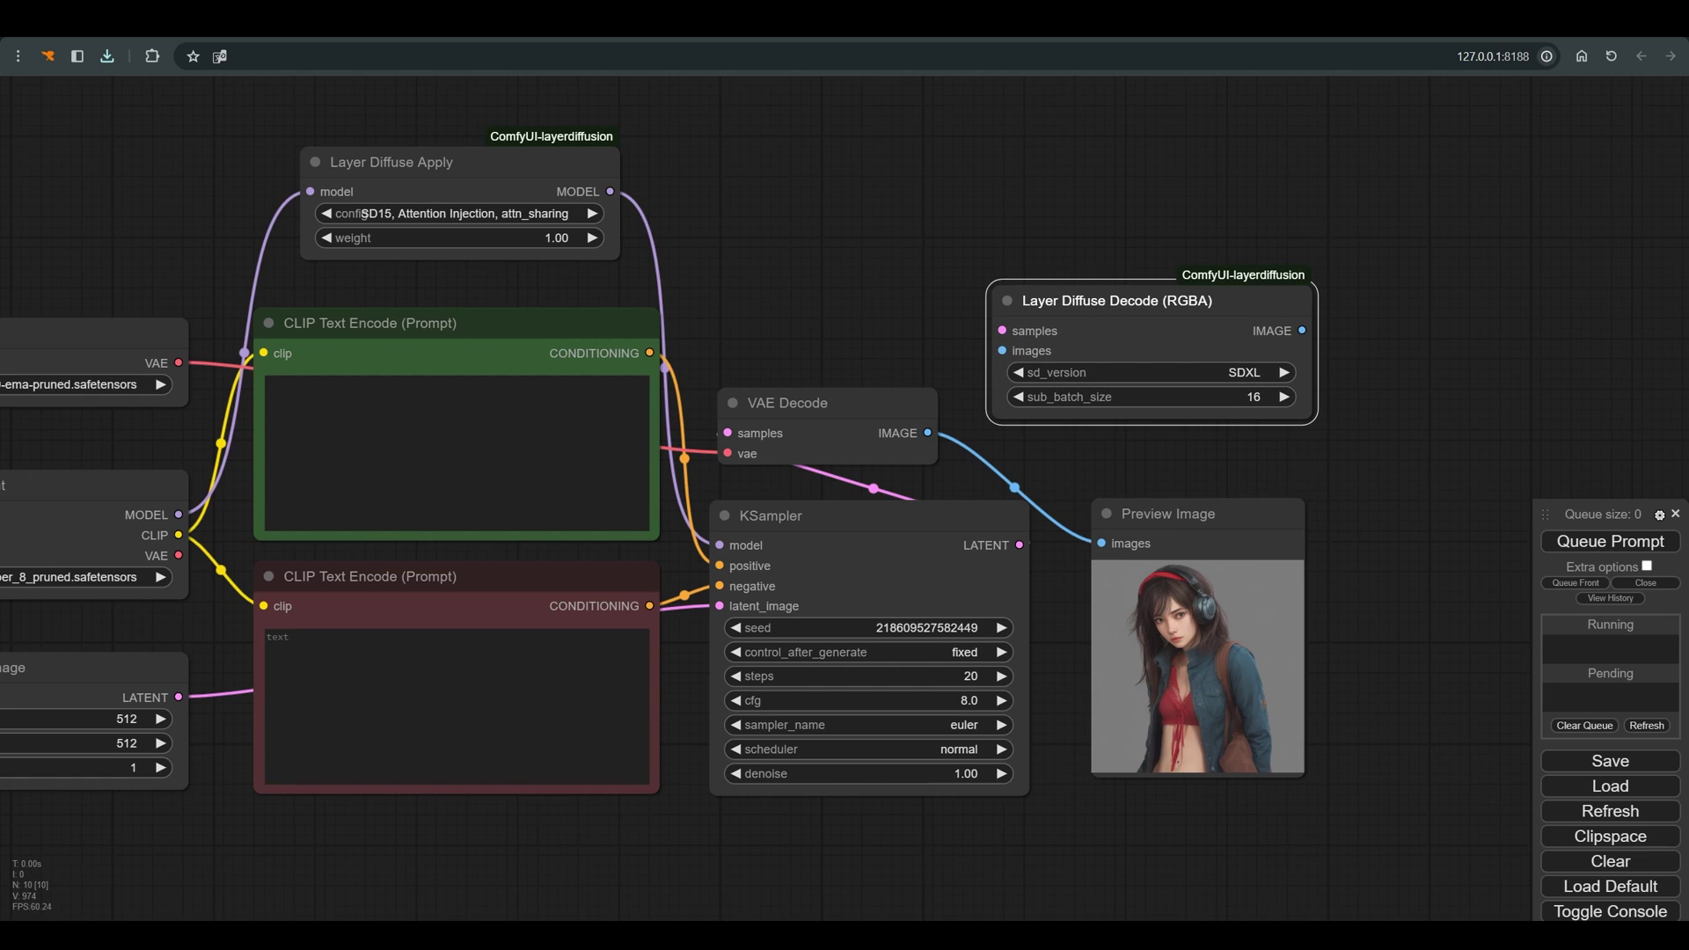
Set the RGBA decode node's sd_version to SD15 and feed it the KSampler latent and the VAE Decode image
click(1227, 373)
click(1229, 378)
click(1228, 461)
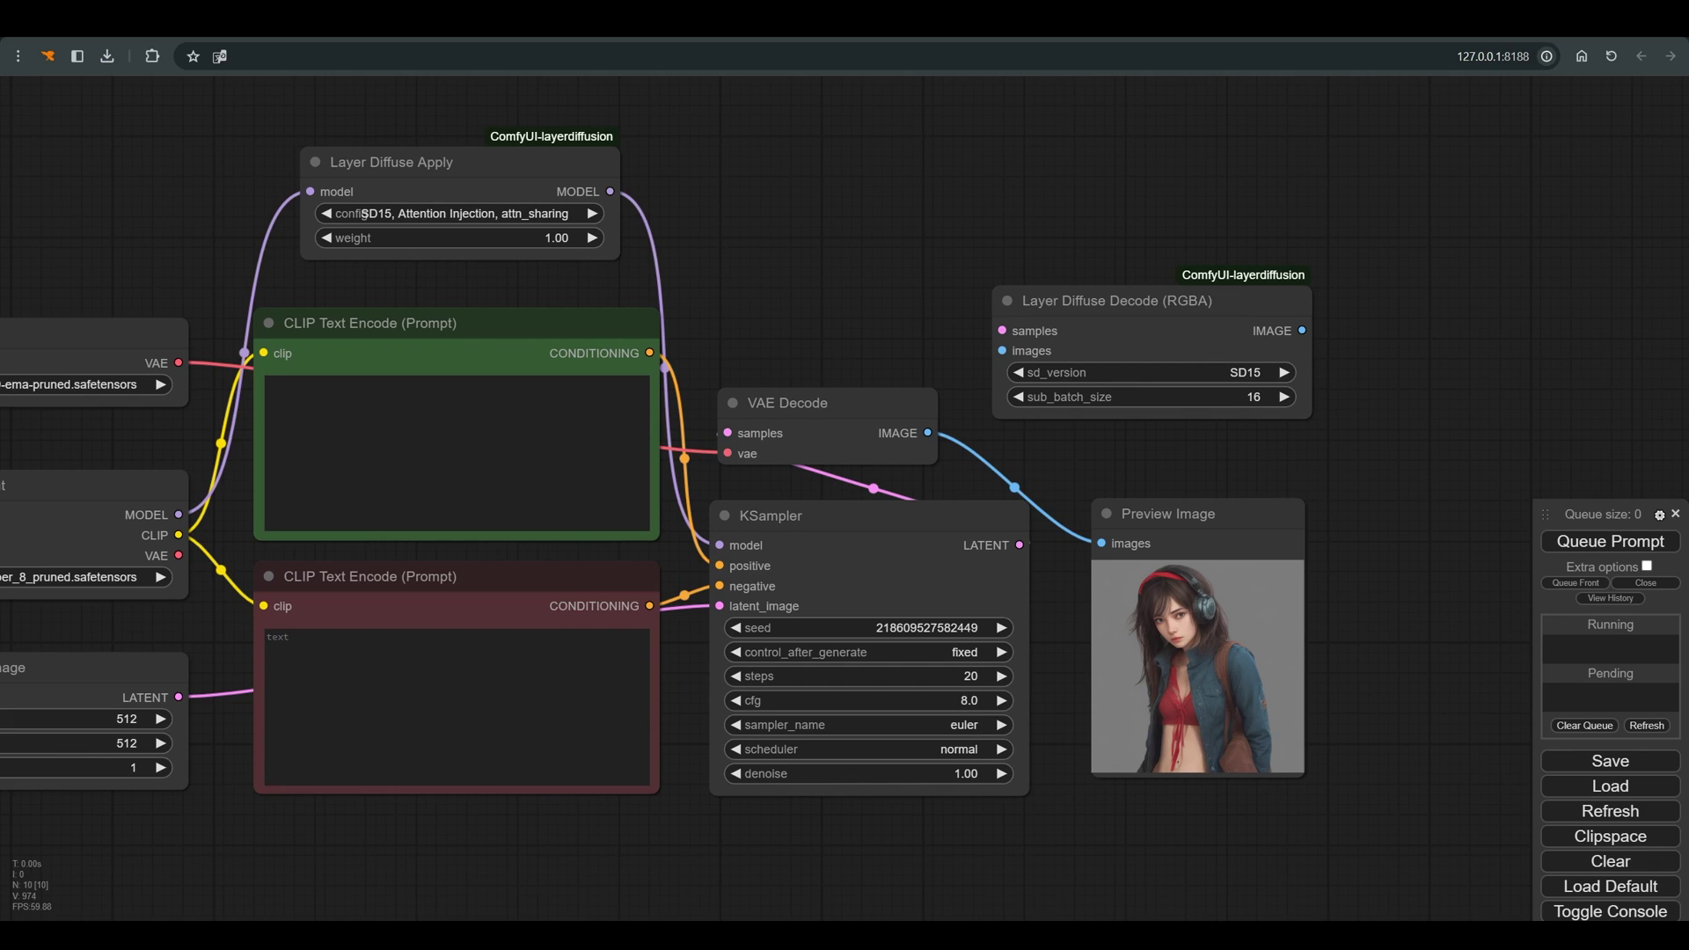
drag(1019, 545, 1002, 331)
drag(927, 433, 1002, 351)
Attach a second Preview Image node to the Layer Diffuse Decode (RGBA) output and generate the image
drag(1302, 330, 1402, 517)
click(1397, 608)
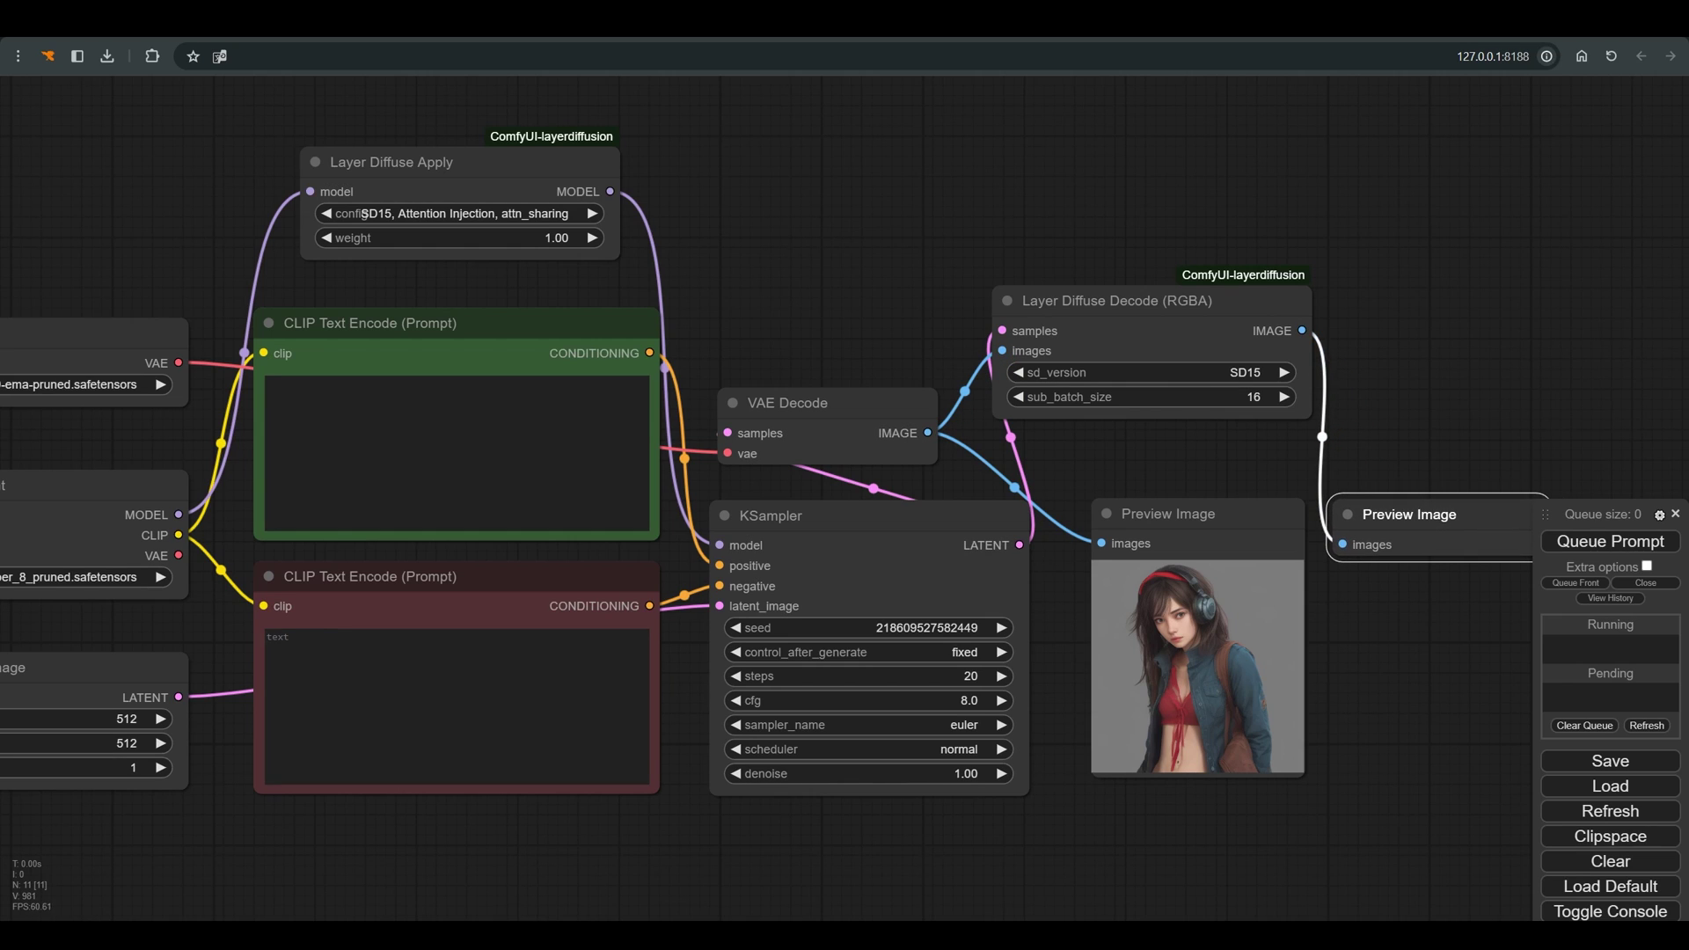
click(1610, 541)
scroll(1407, 616, down, 1)
drag(1407, 616, 1149, 599)
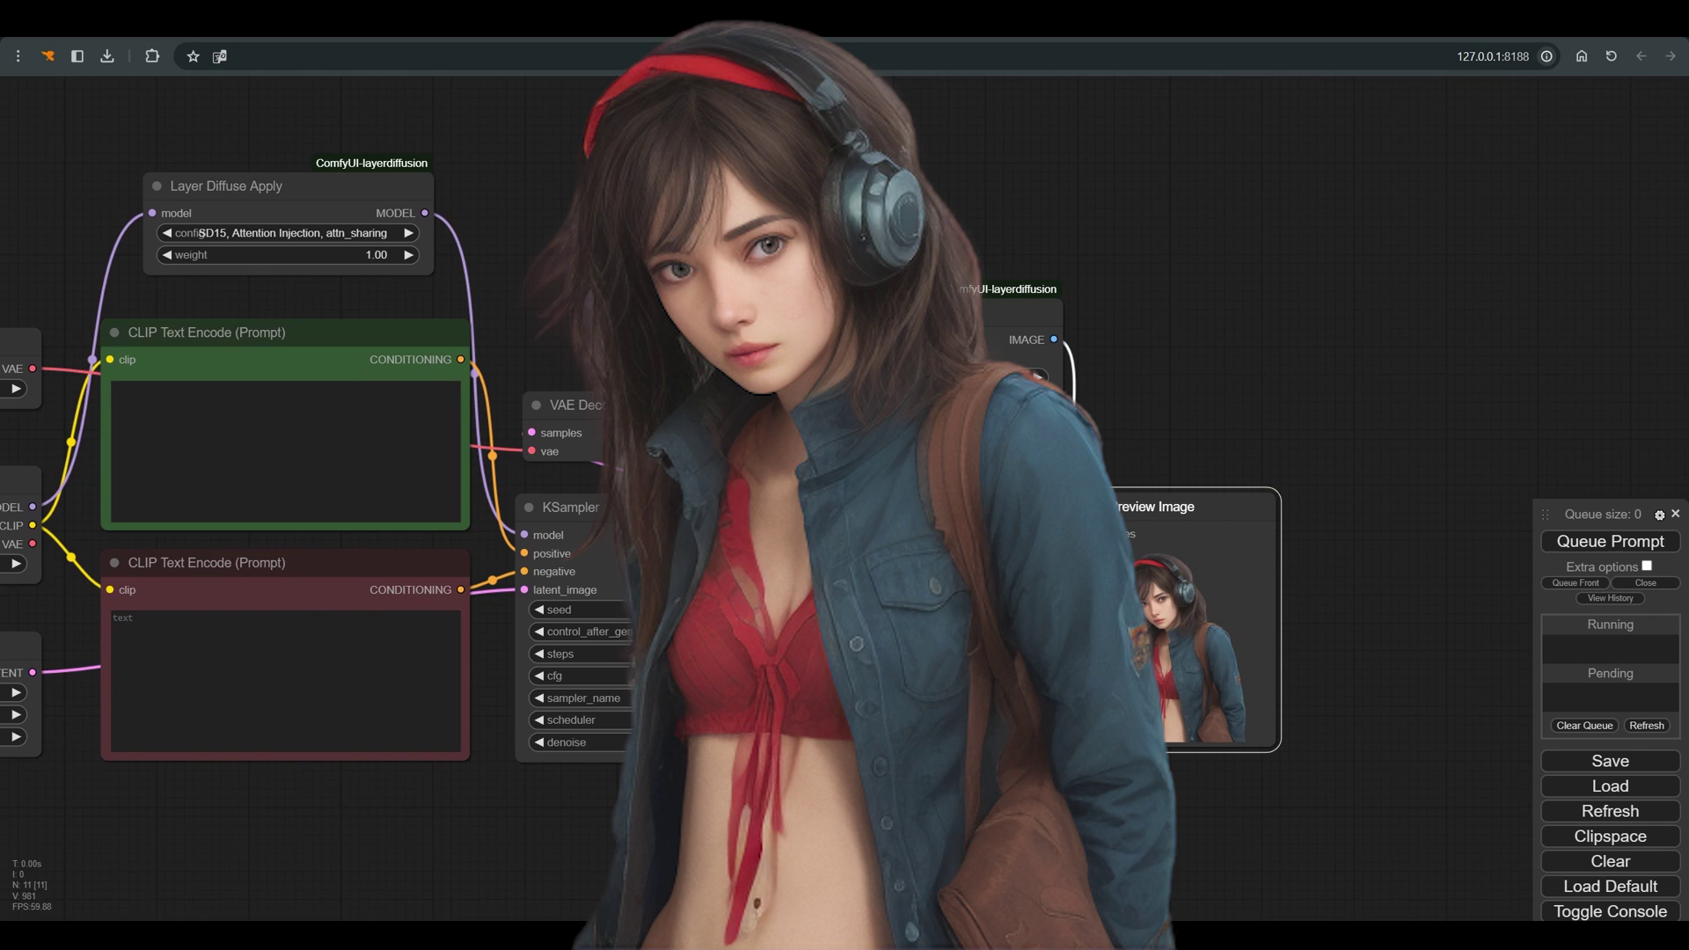
Place a Load Image node above the Preview Image nodes and load the long-exposure Niagara falls picture into it
scroll(1298, 639, up, 4)
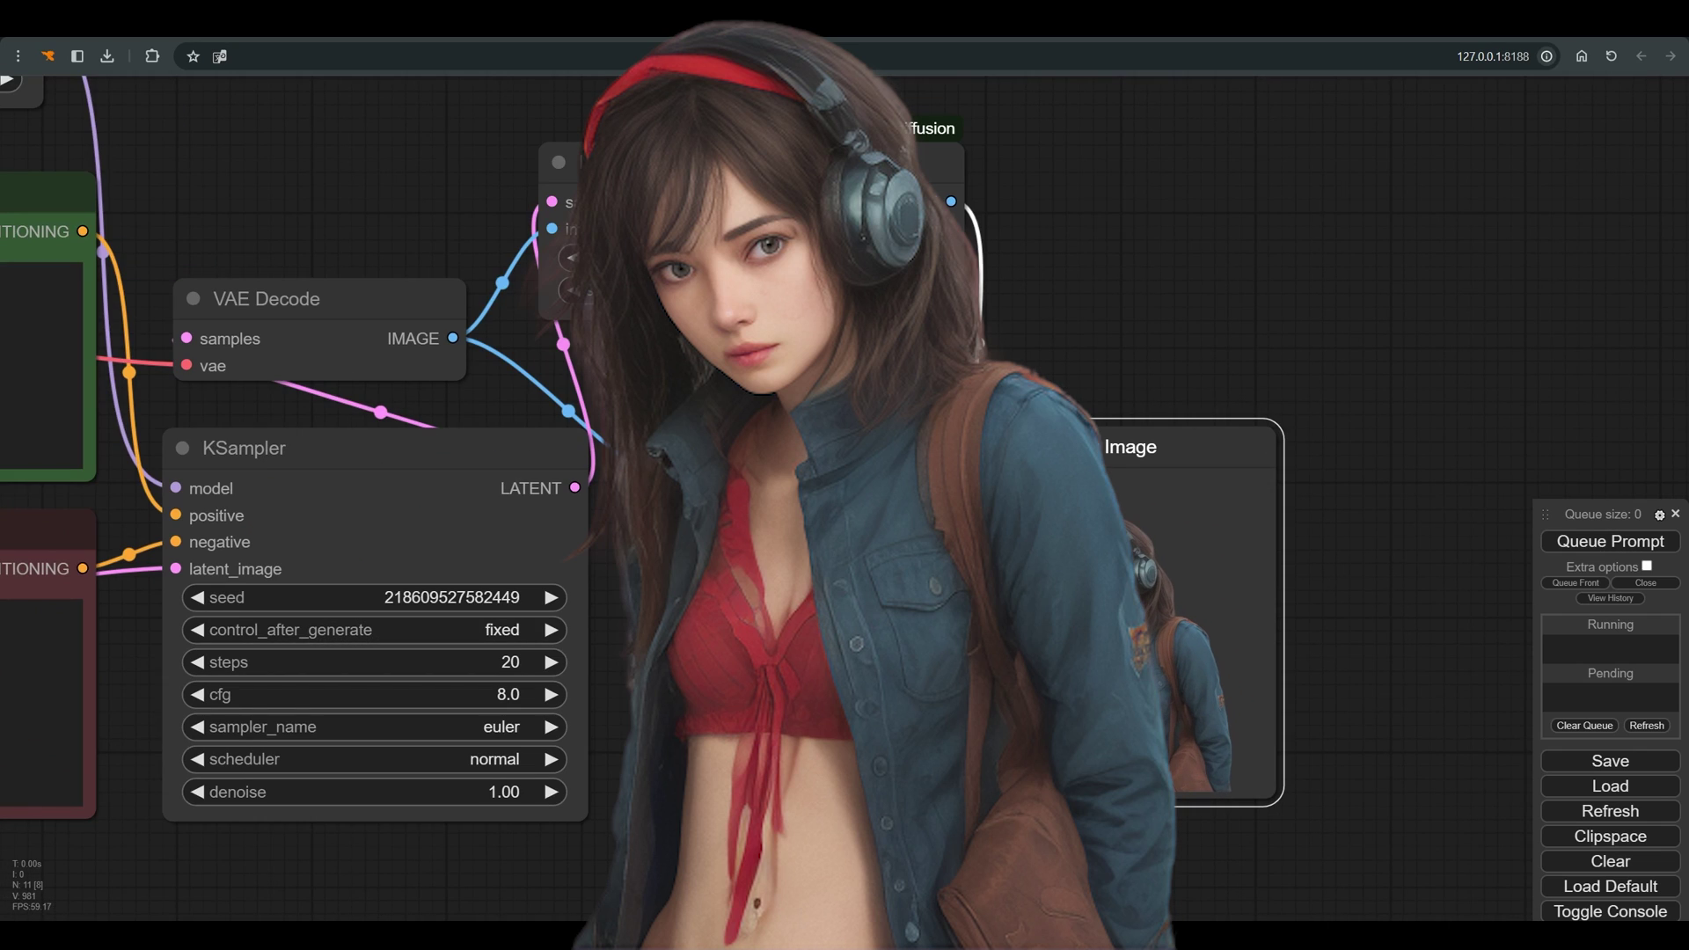
drag(1299, 461, 1200, 605)
scroll(1298, 515, down, 6)
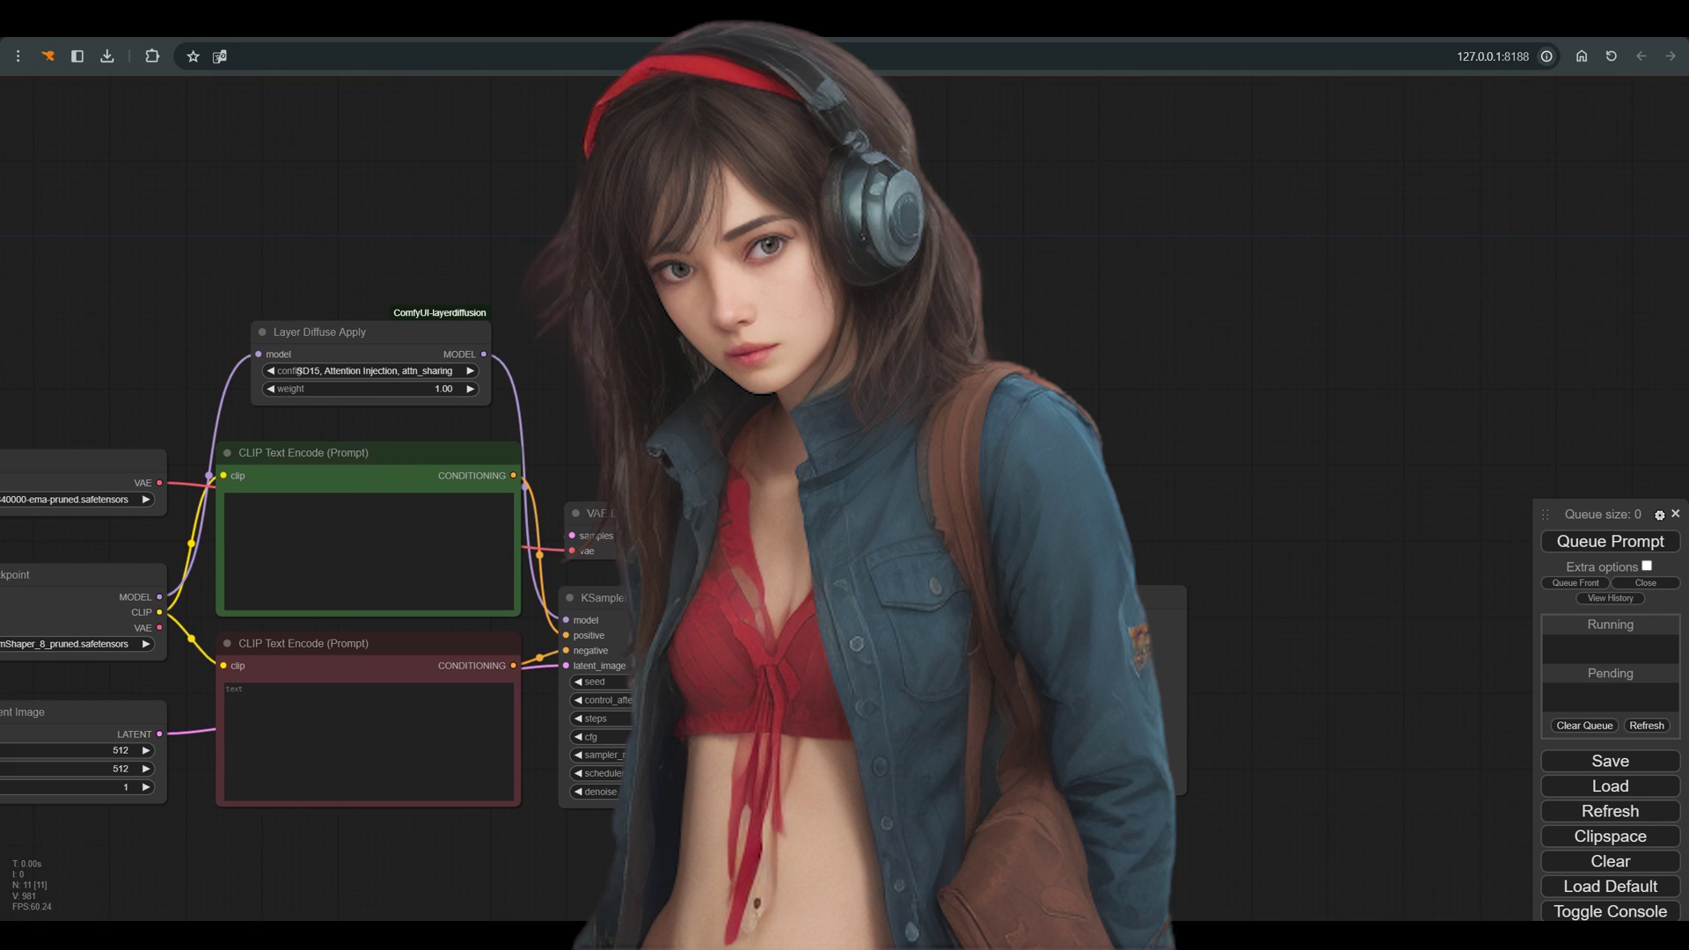
scroll(1223, 377, down, 1)
drag(1222, 377, 960, 303)
double_click(961, 303)
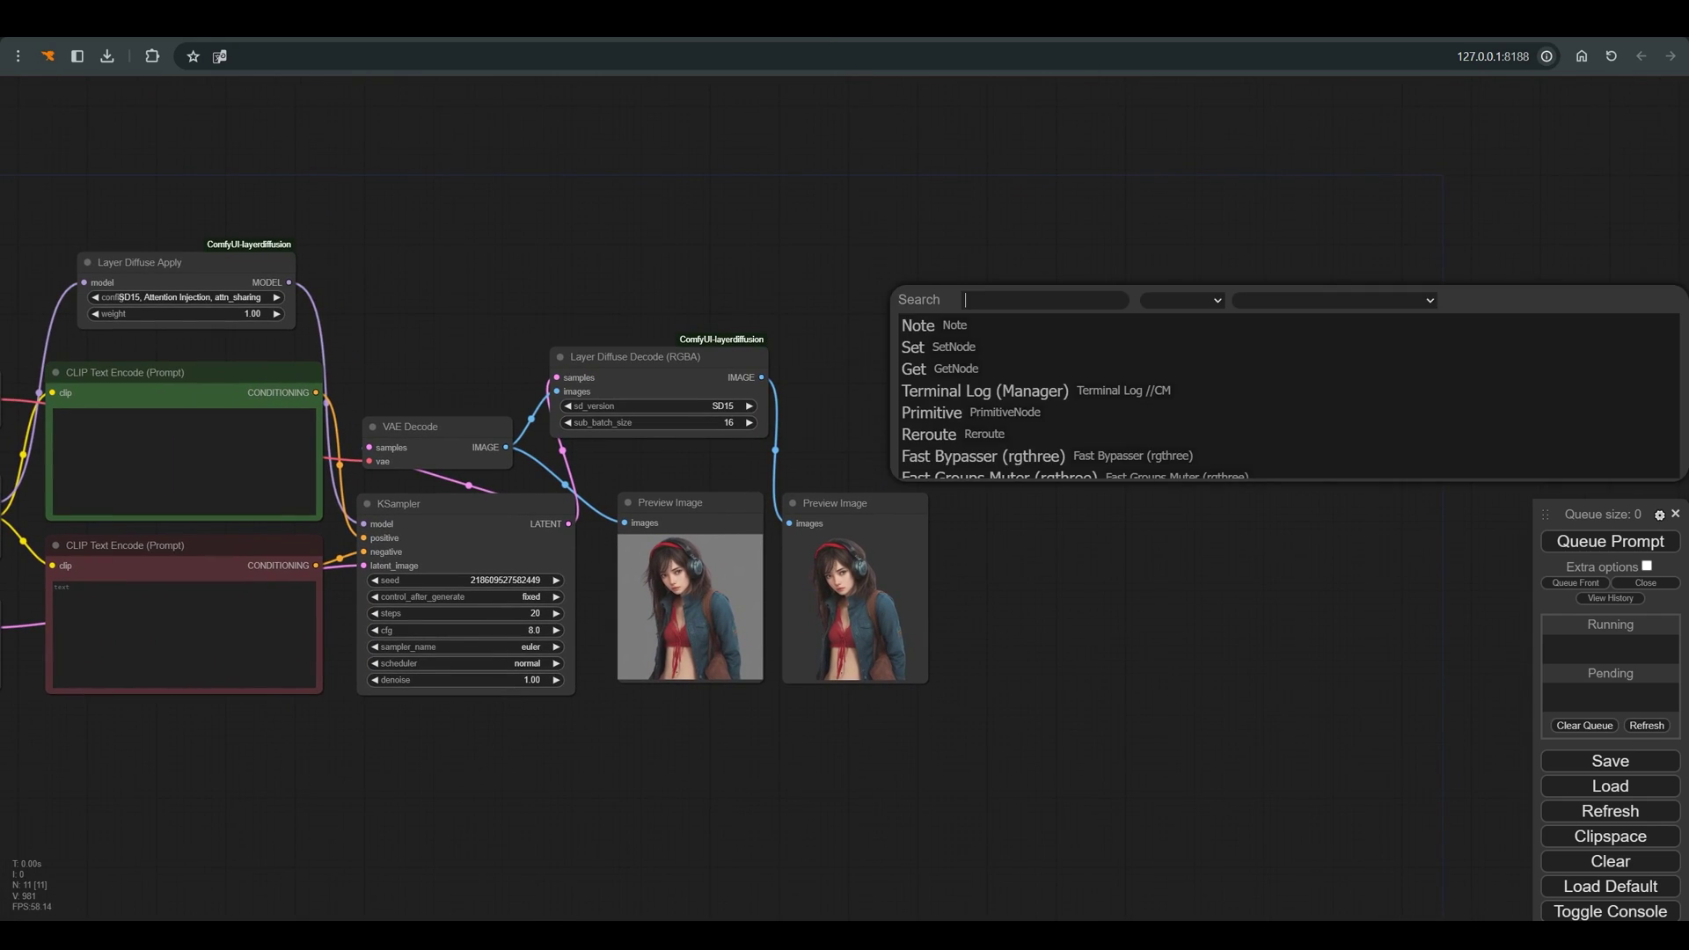
text(load)
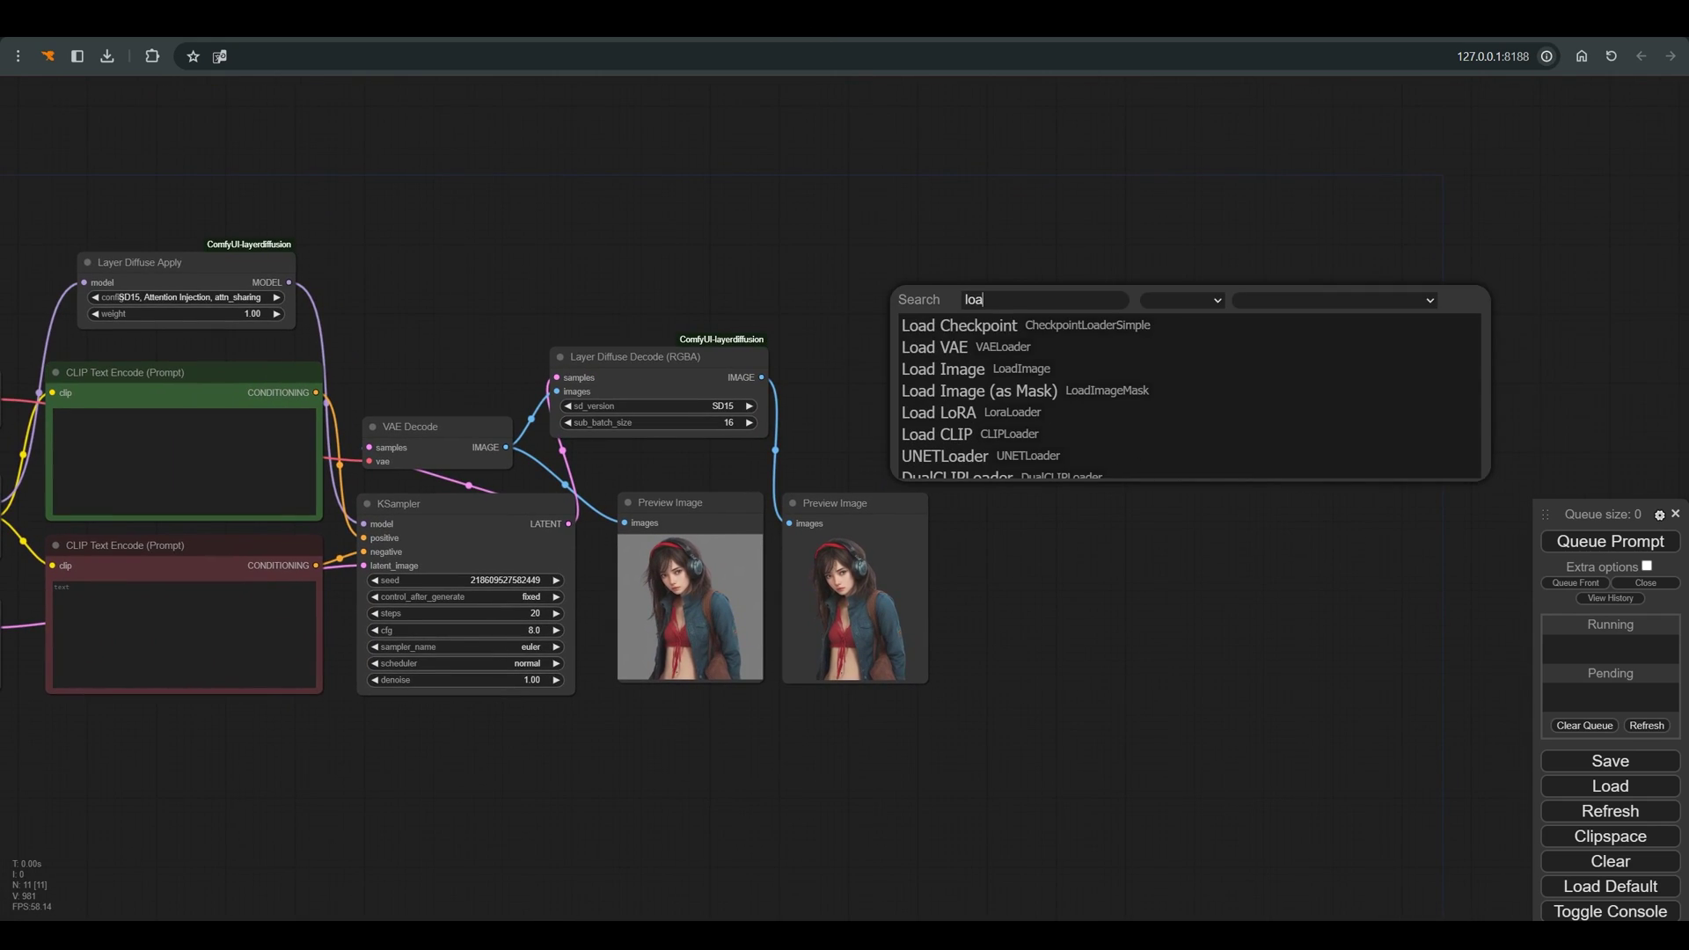
key(Down)
key(Down)
click(978, 368)
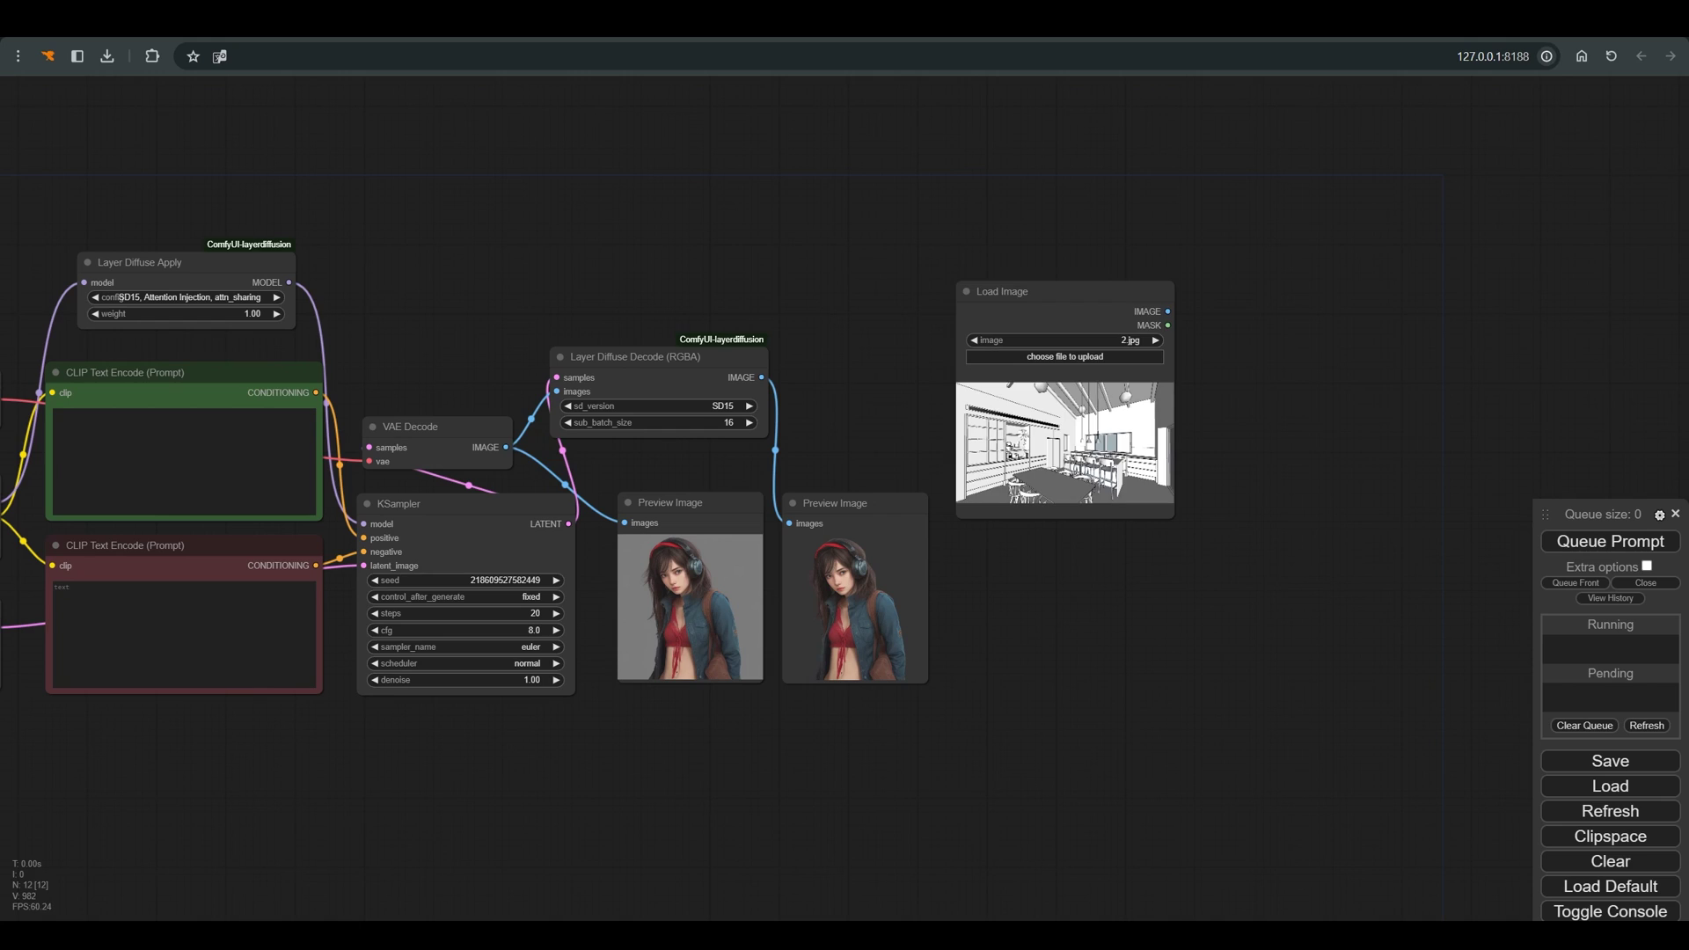
drag(999, 291, 891, 238)
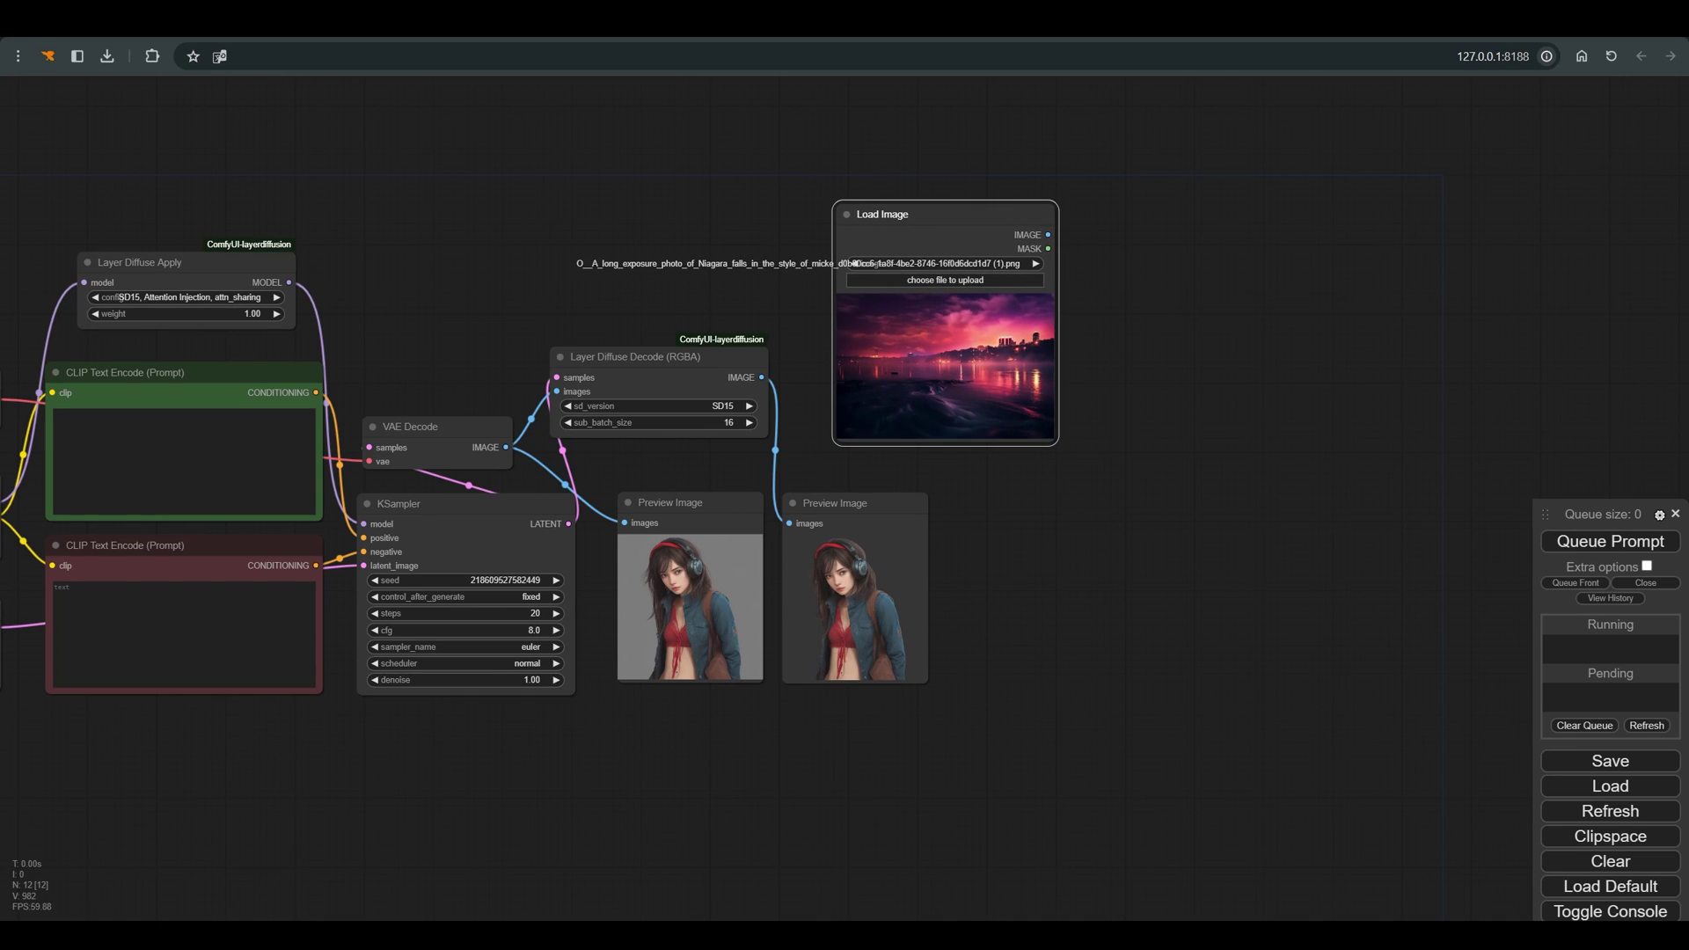
Add an ImageCompositeMasked node with the Load Image output connected to its destination
scroll(1065, 400, up, 4)
scroll(1011, 382, up, 2)
scroll(1007, 387, down, 3)
drag(1012, 184, 1003, 172)
scroll(1065, 235, down, 1)
drag(1117, 308, 916, 281)
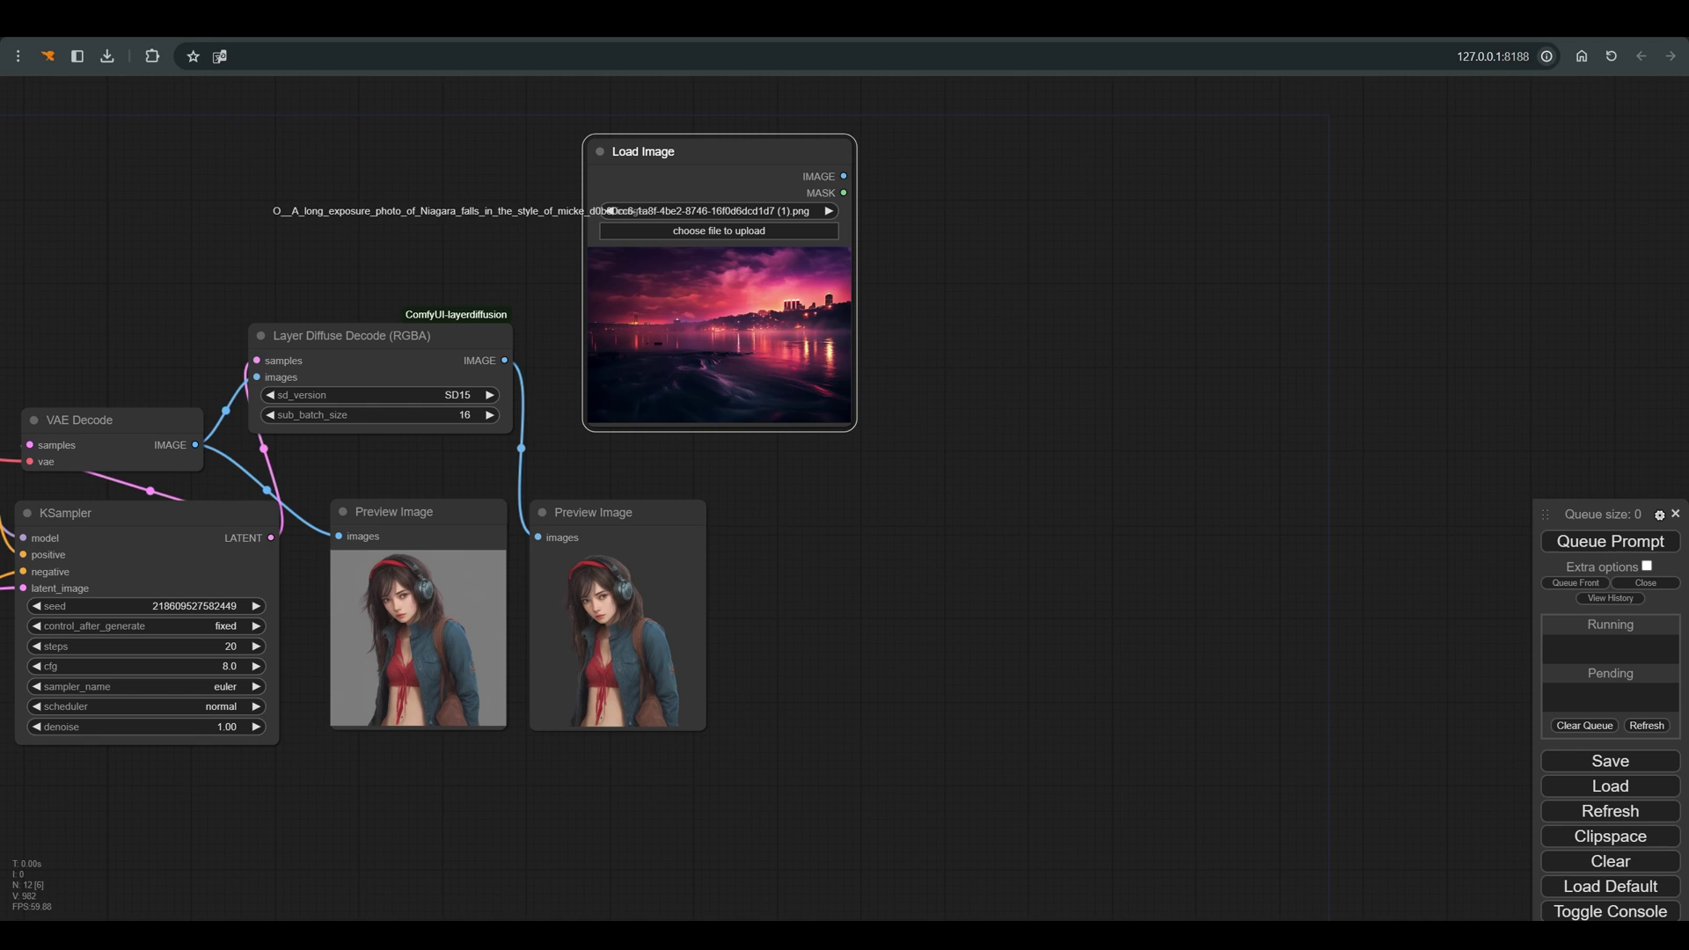
right_click(959, 163)
click(1009, 208)
text(image)
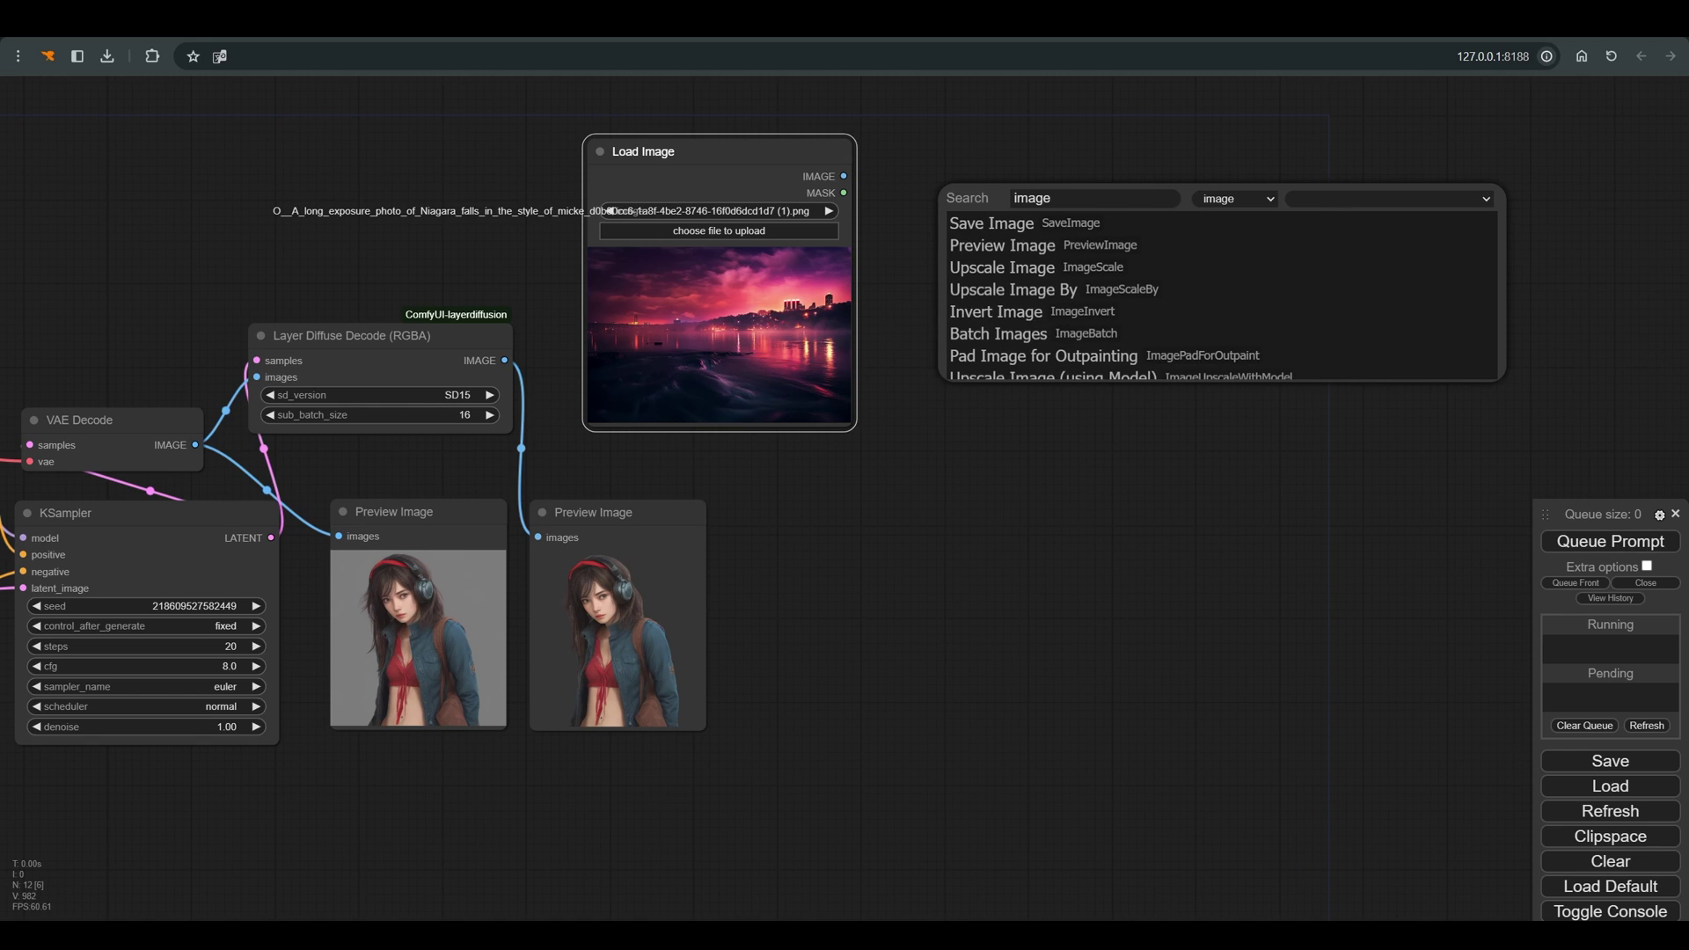
text(compo)
key(Down)
key(Return)
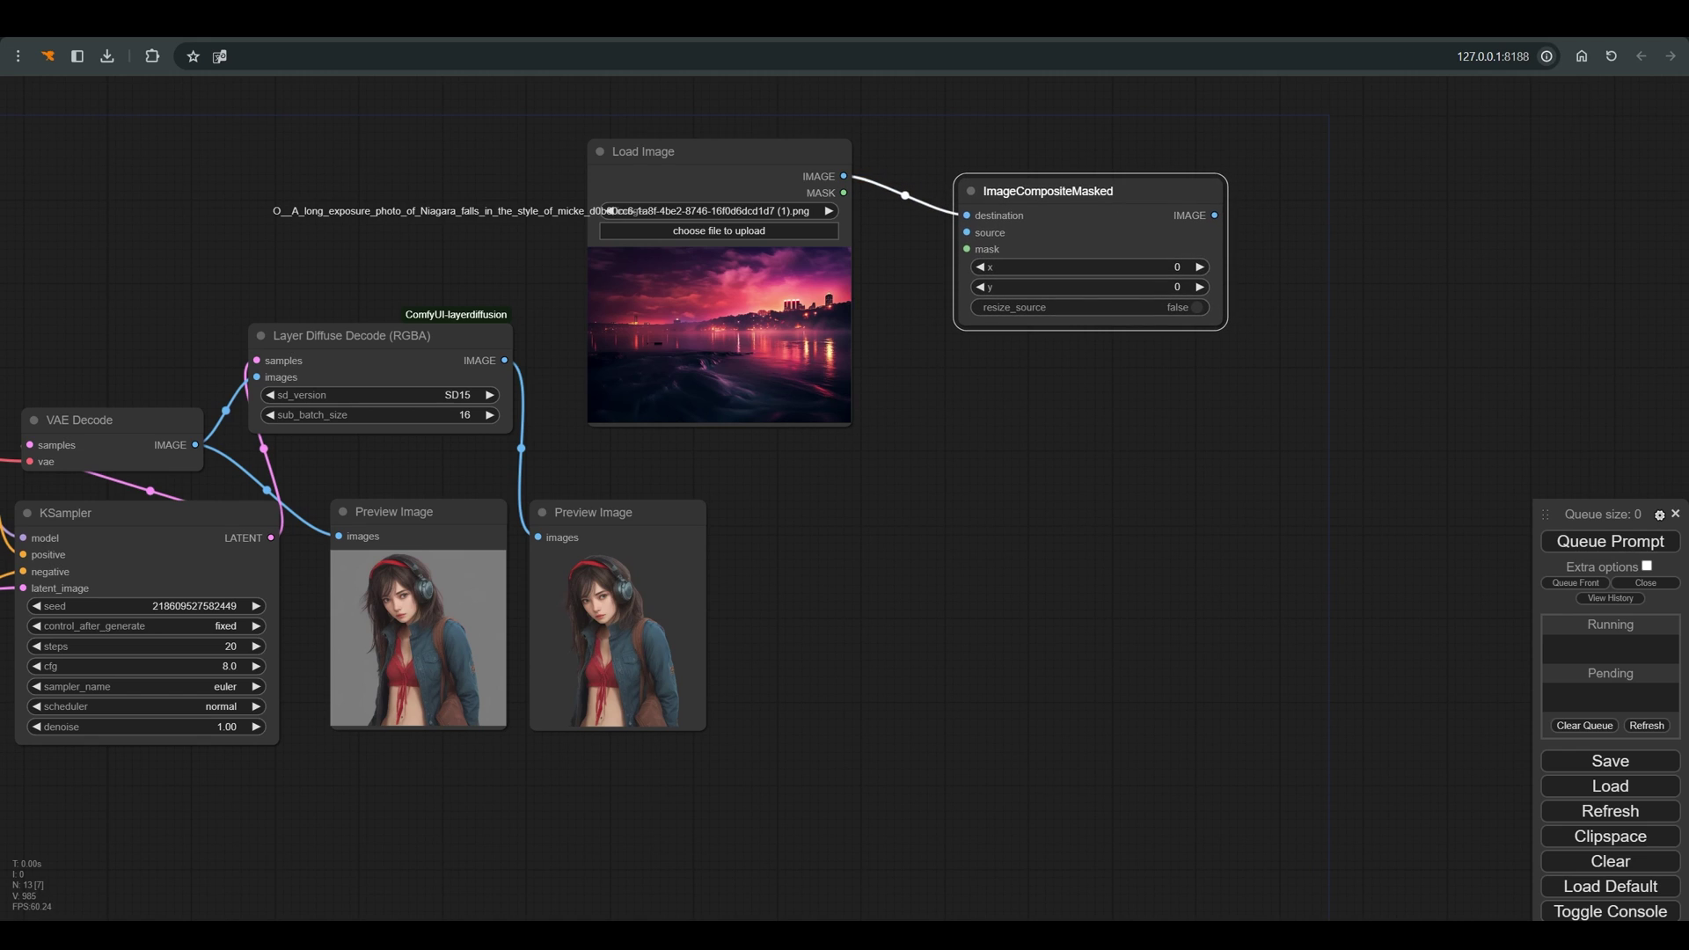
Link the Layer Diffuse Decode (RGBA) image to the composite's source and generate into a Preview Image node attached to its output
drag(504, 360, 967, 232)
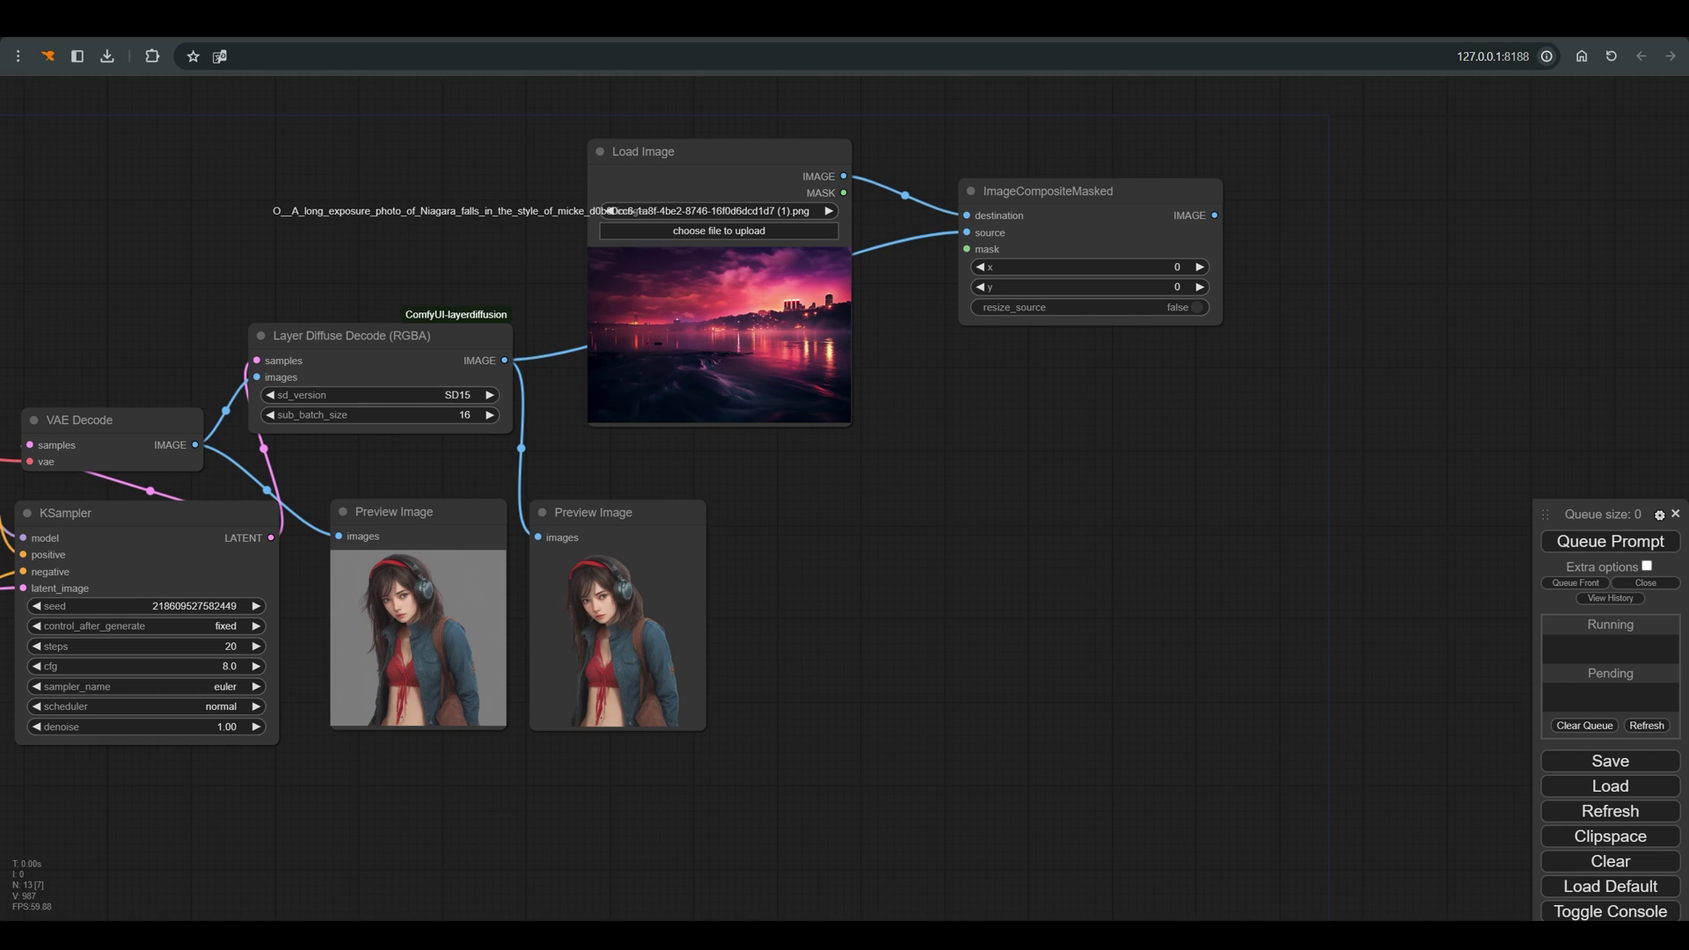
drag(1214, 215, 894, 475)
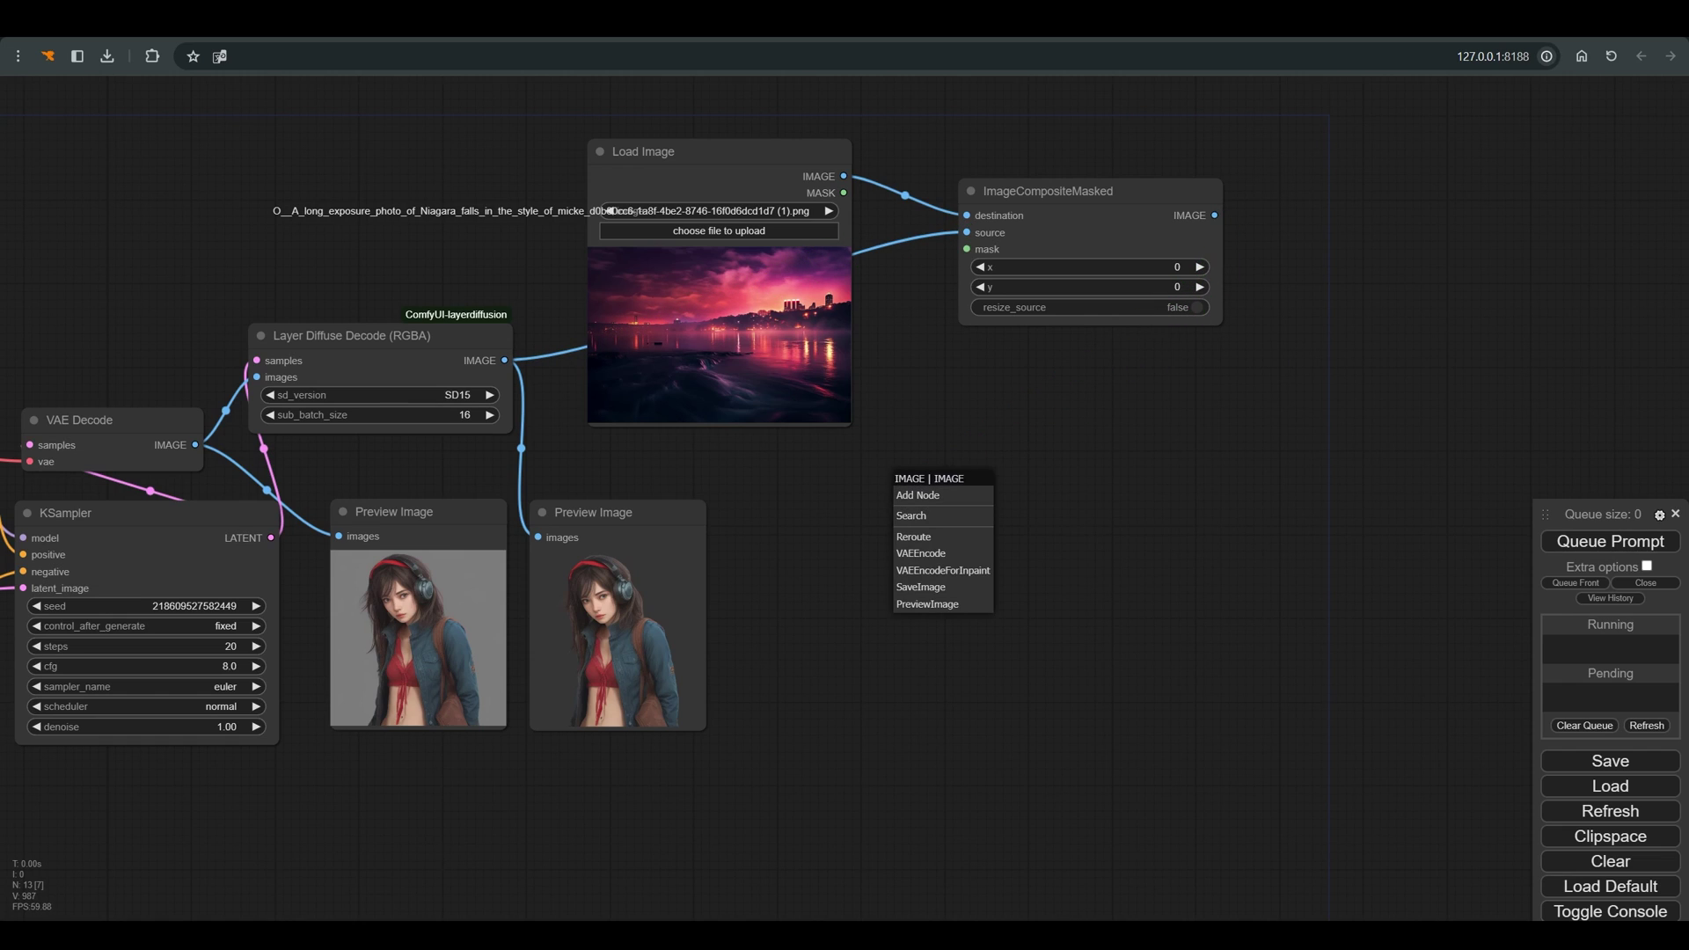
click(927, 603)
click(1610, 541)
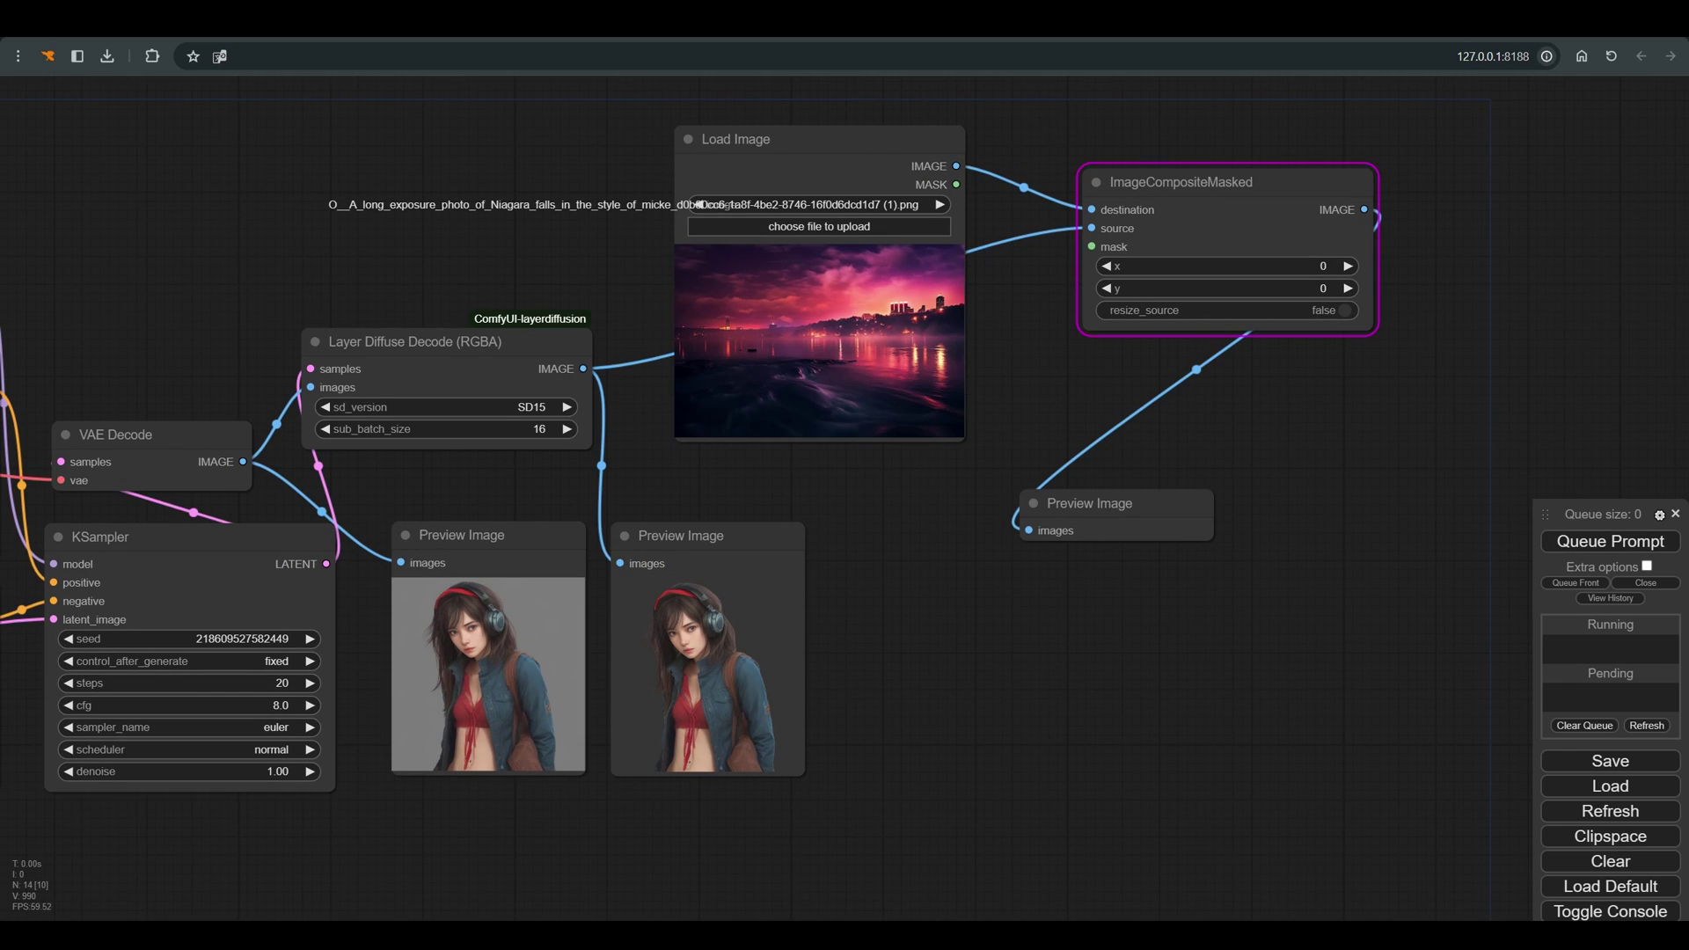
Feed the VAE Decode image to the ImageCompositeMasked source instead, and generate the composite to examine its preview
drag(243, 462, 1092, 228)
click(1609, 541)
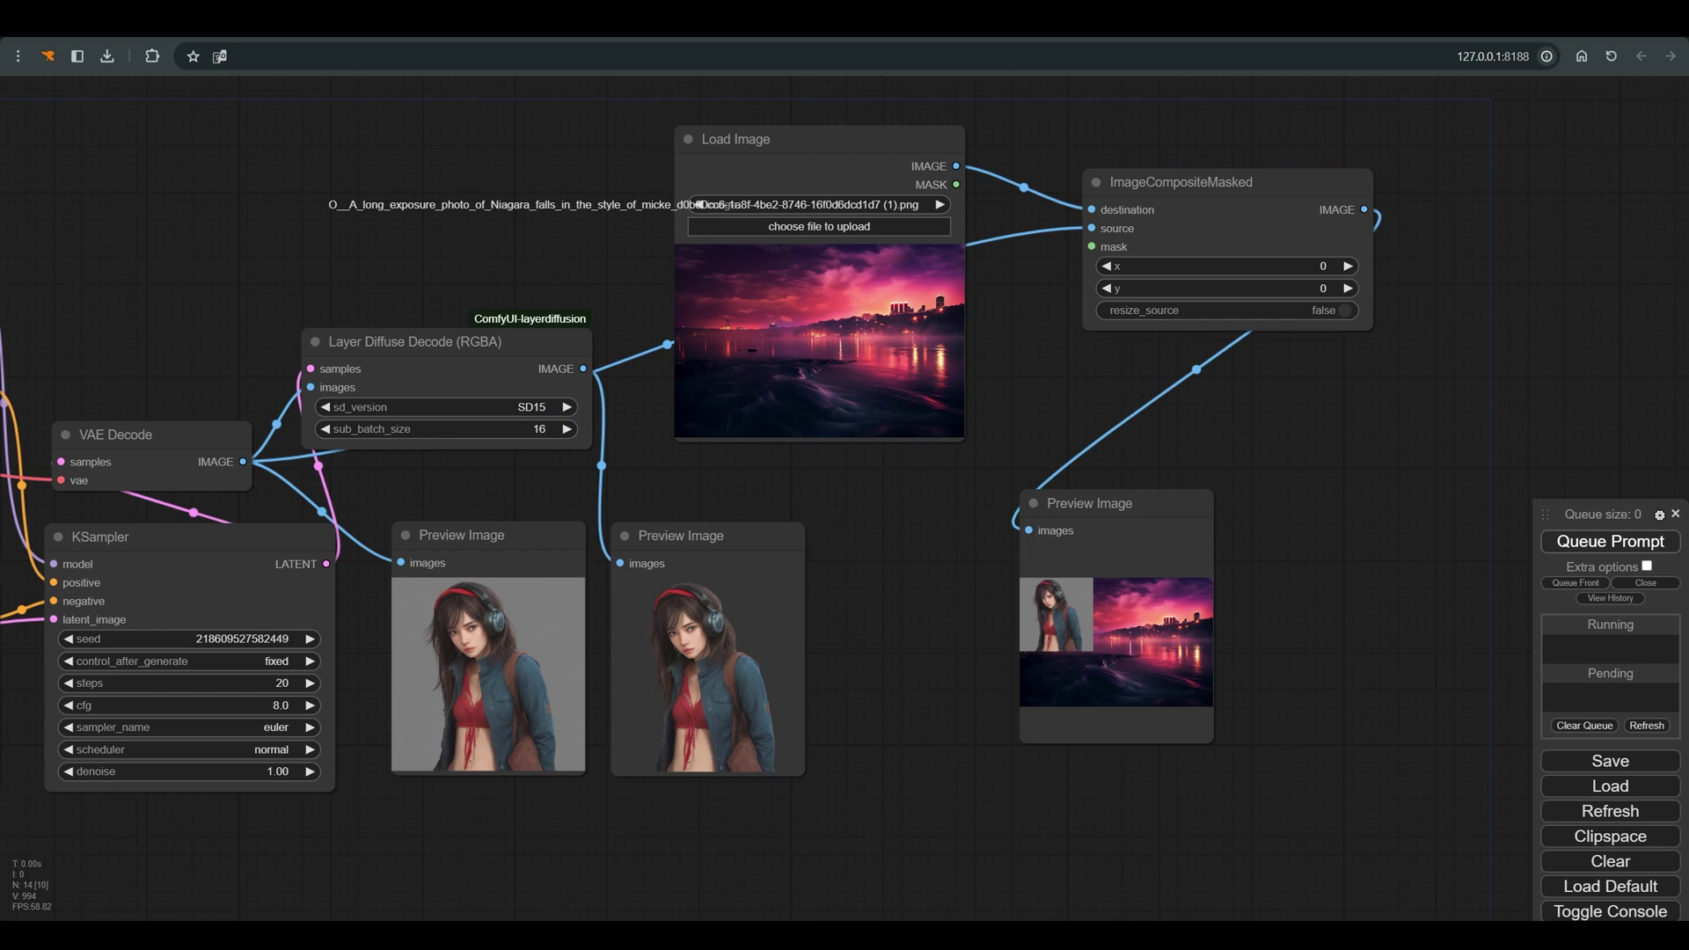
scroll(1039, 606, up, 11)
scroll(1089, 609, up, 5)
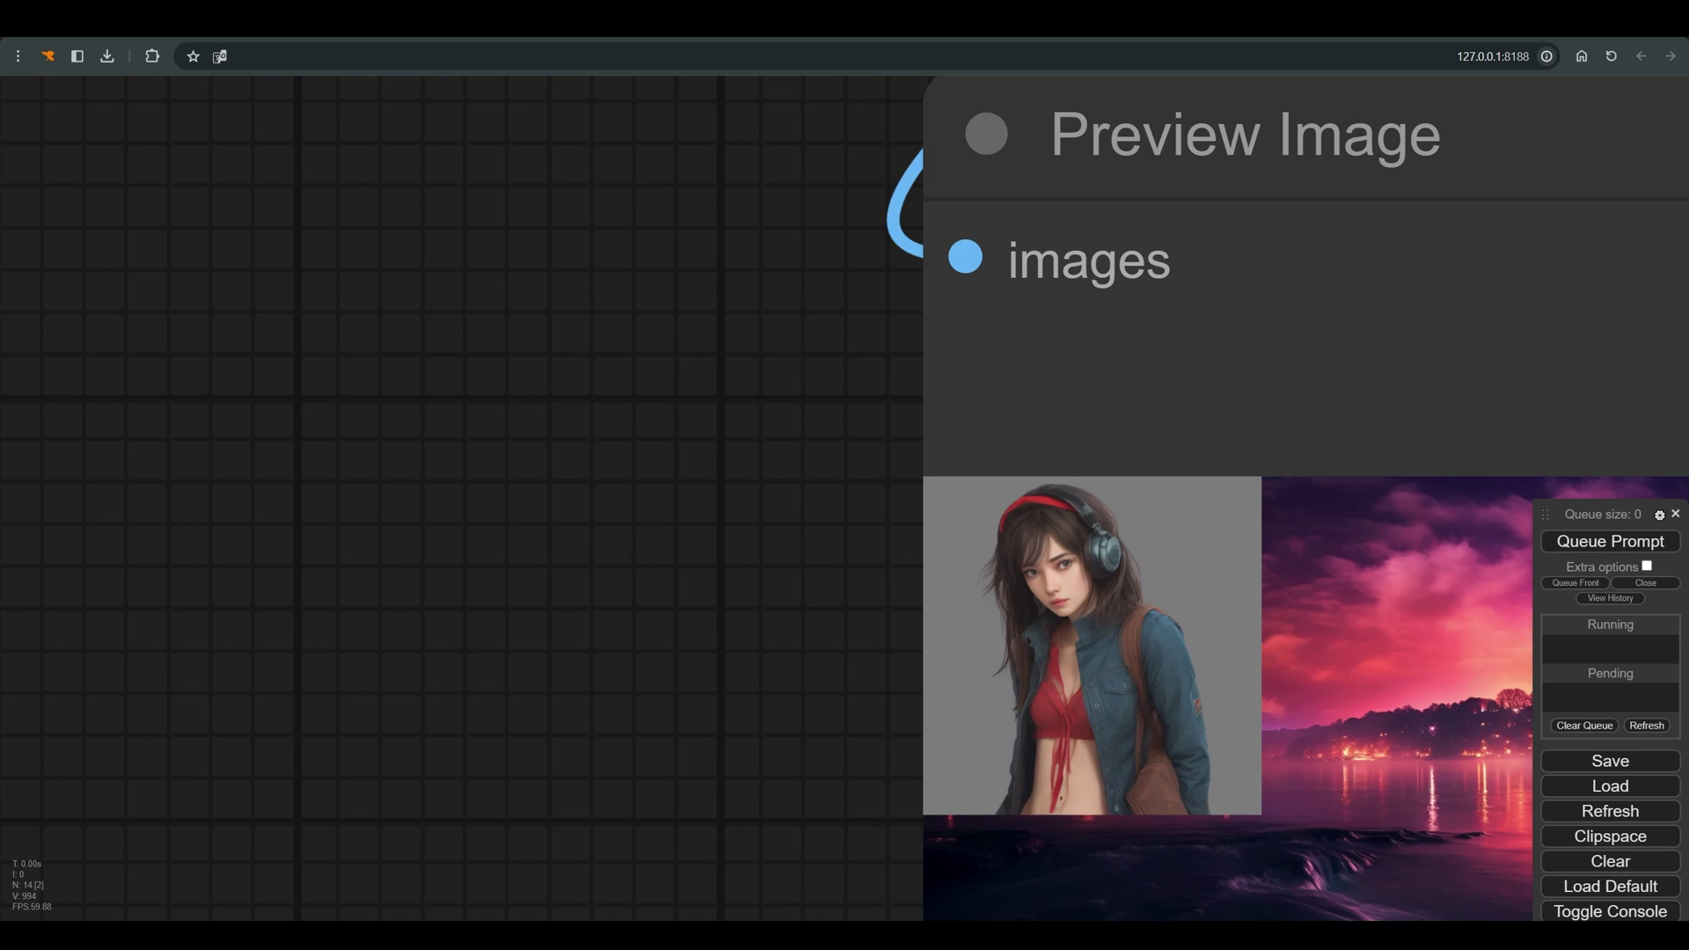
scroll(1130, 611, down, 10)
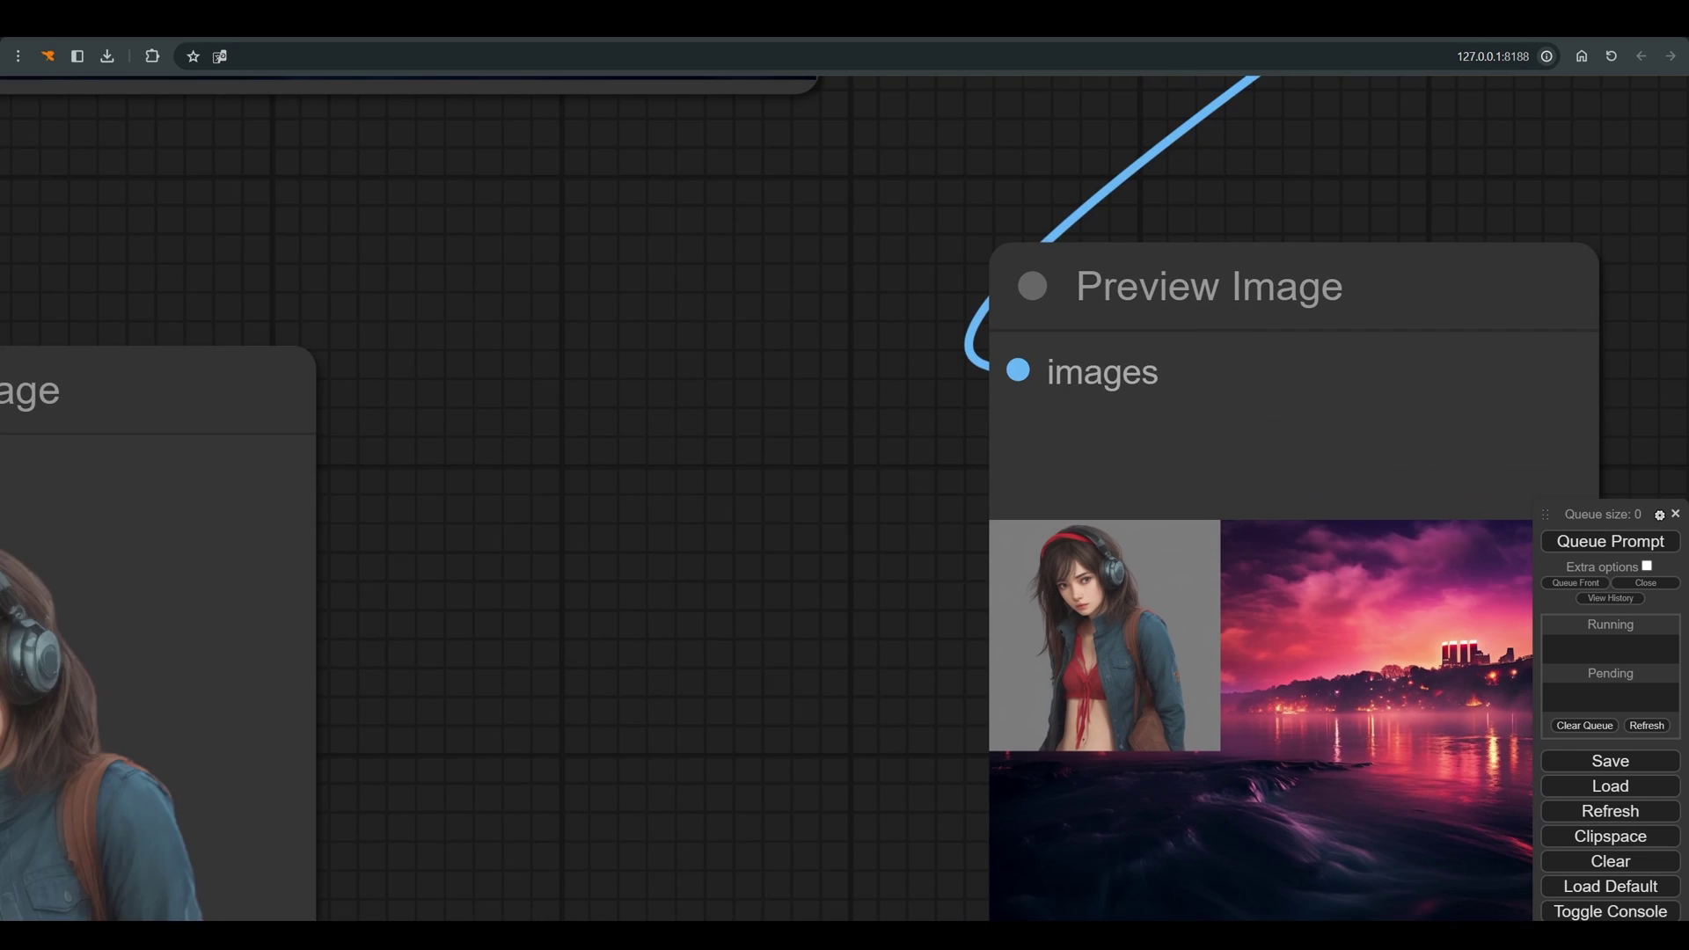
scroll(1111, 615, down, 2)
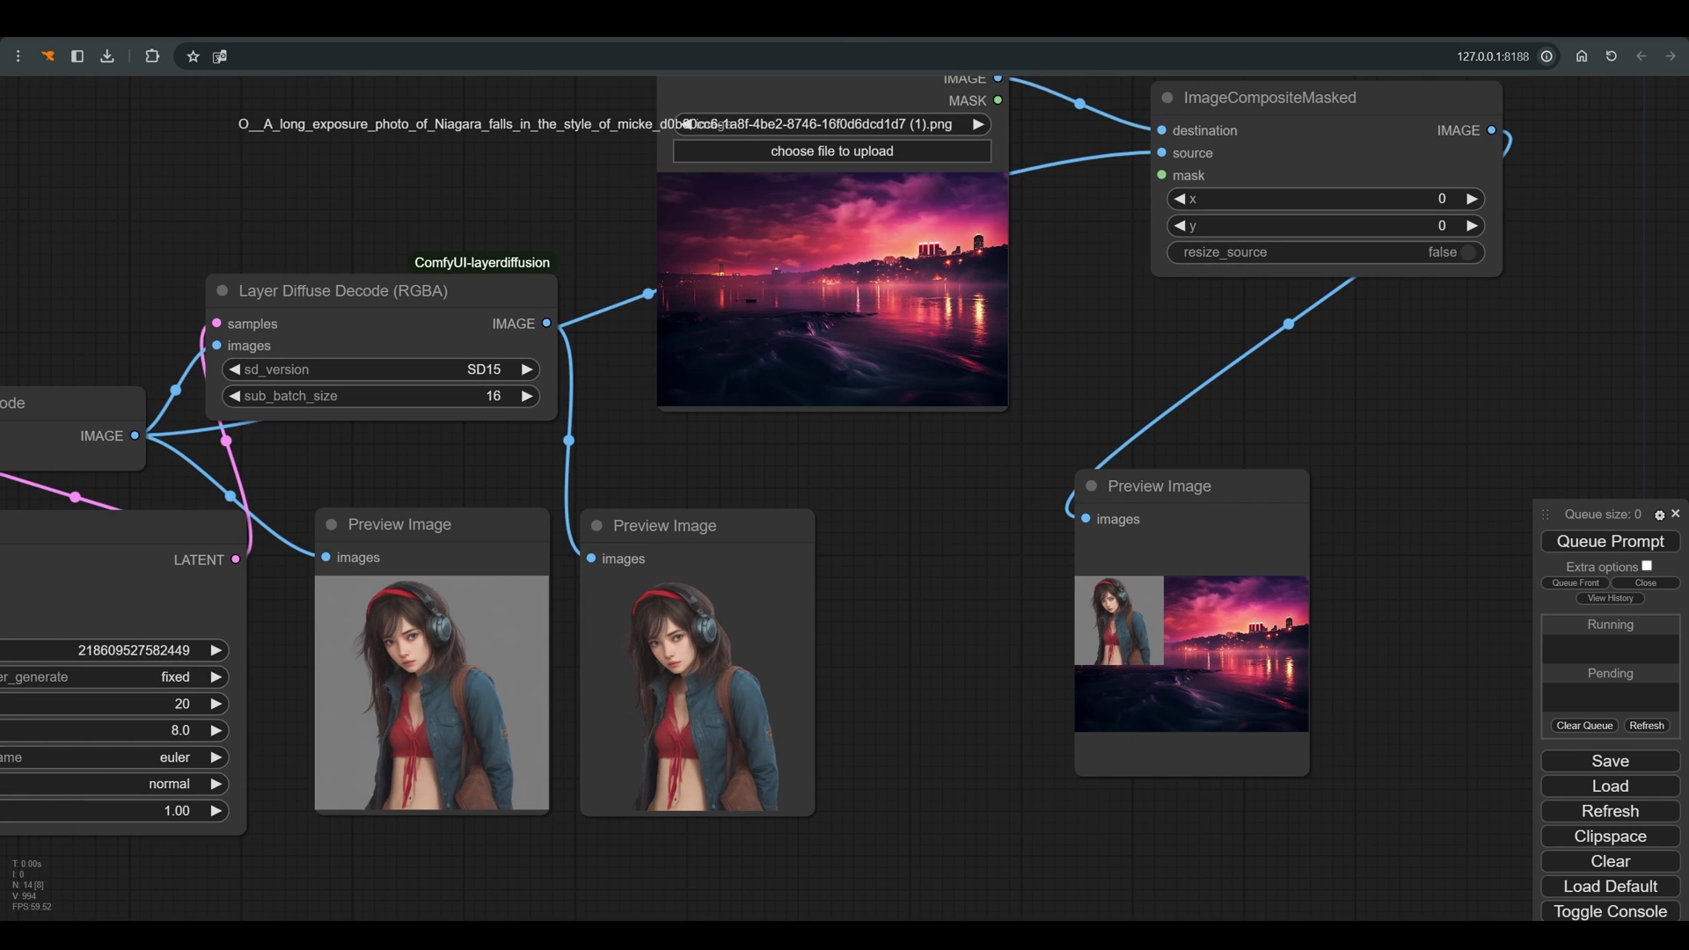
Move the composite's preview aside and add a Layer Diffuse Decode node below Load Image with sd_version SD15
scroll(953, 545, down, 3)
drag(1122, 500, 1298, 441)
double_click(1001, 511)
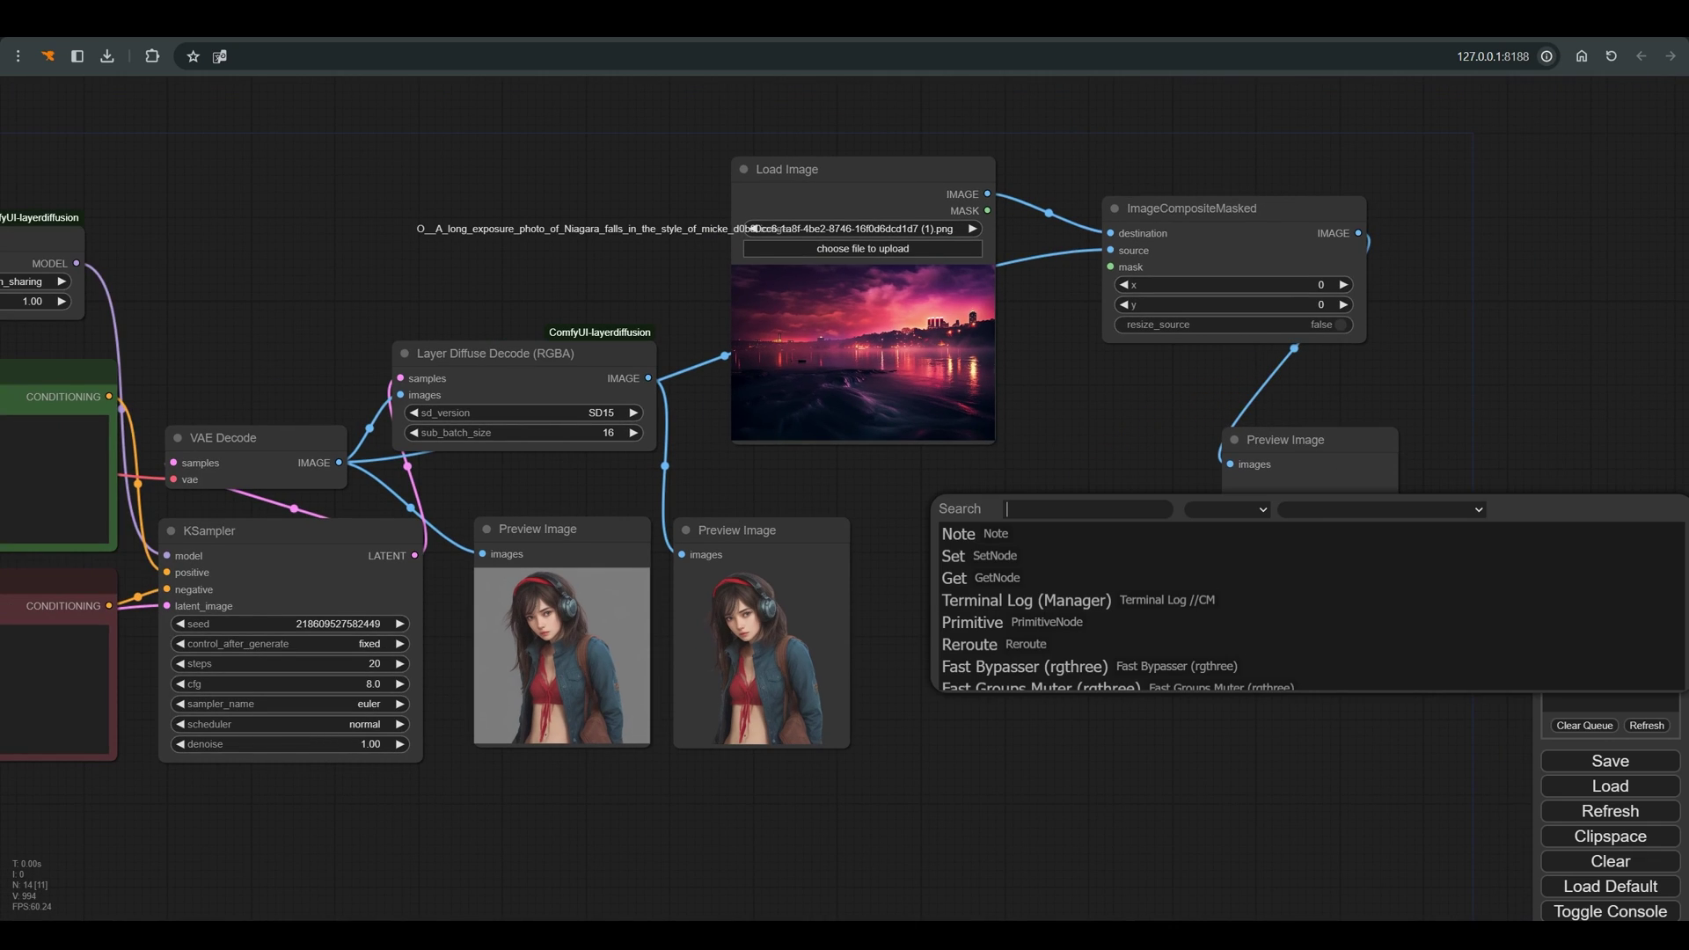
text(layer)
key(Down)
key(Down)
key(Down)
key(Down)
key(Down)
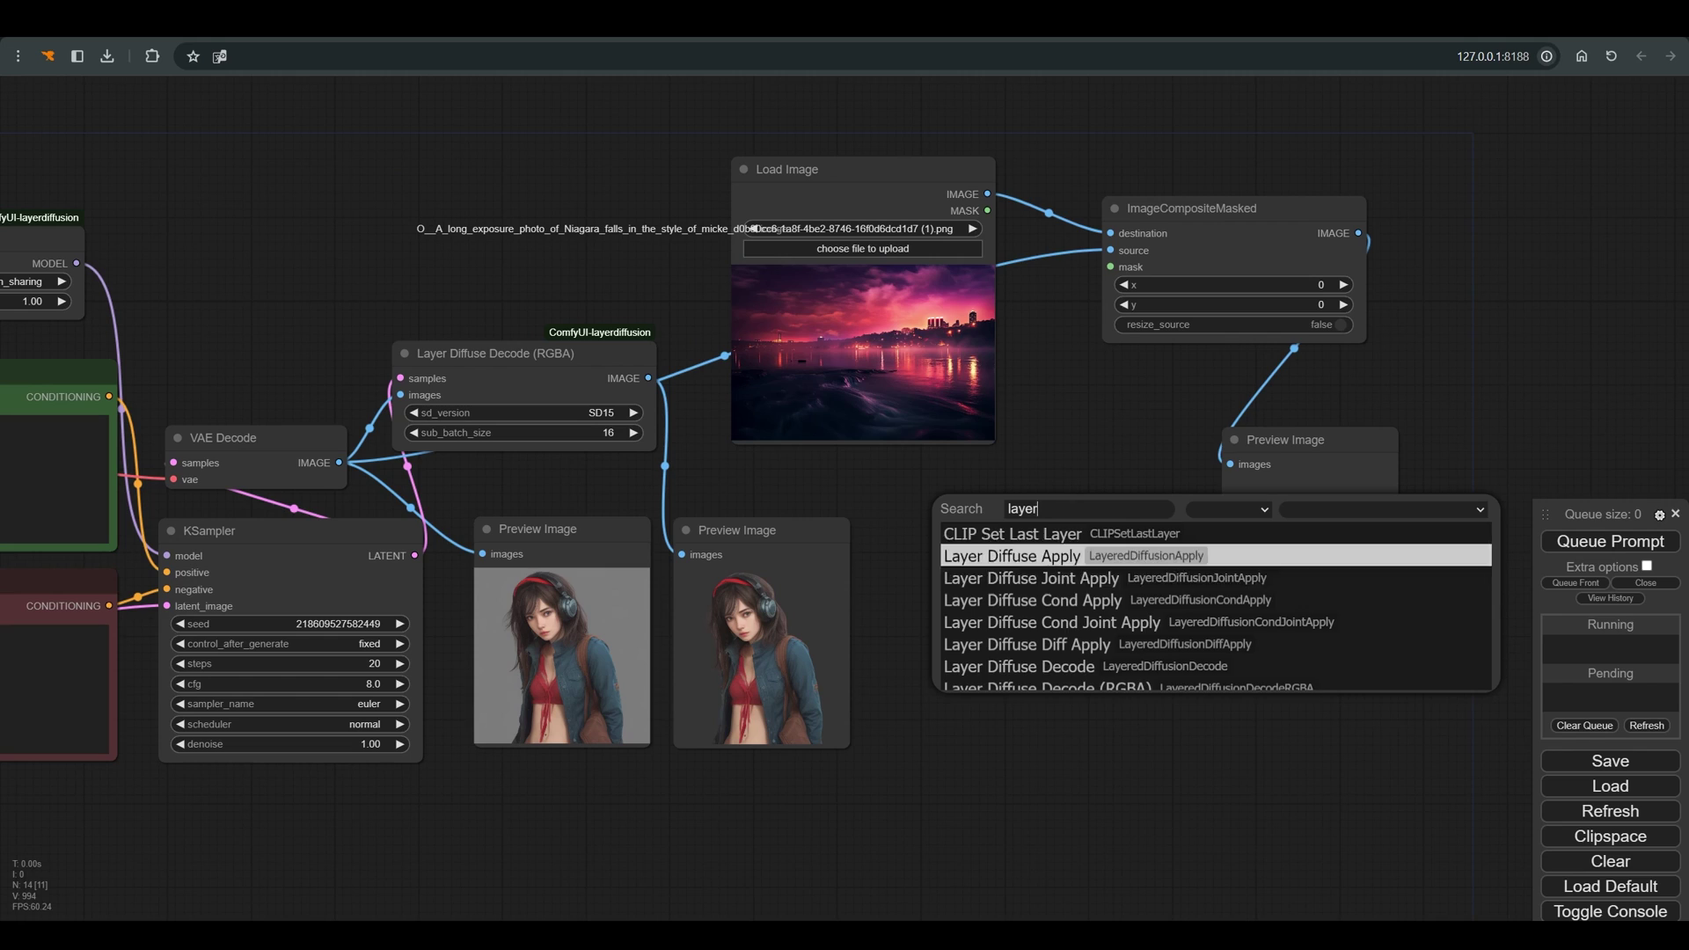
key(Return)
drag(1055, 489, 924, 485)
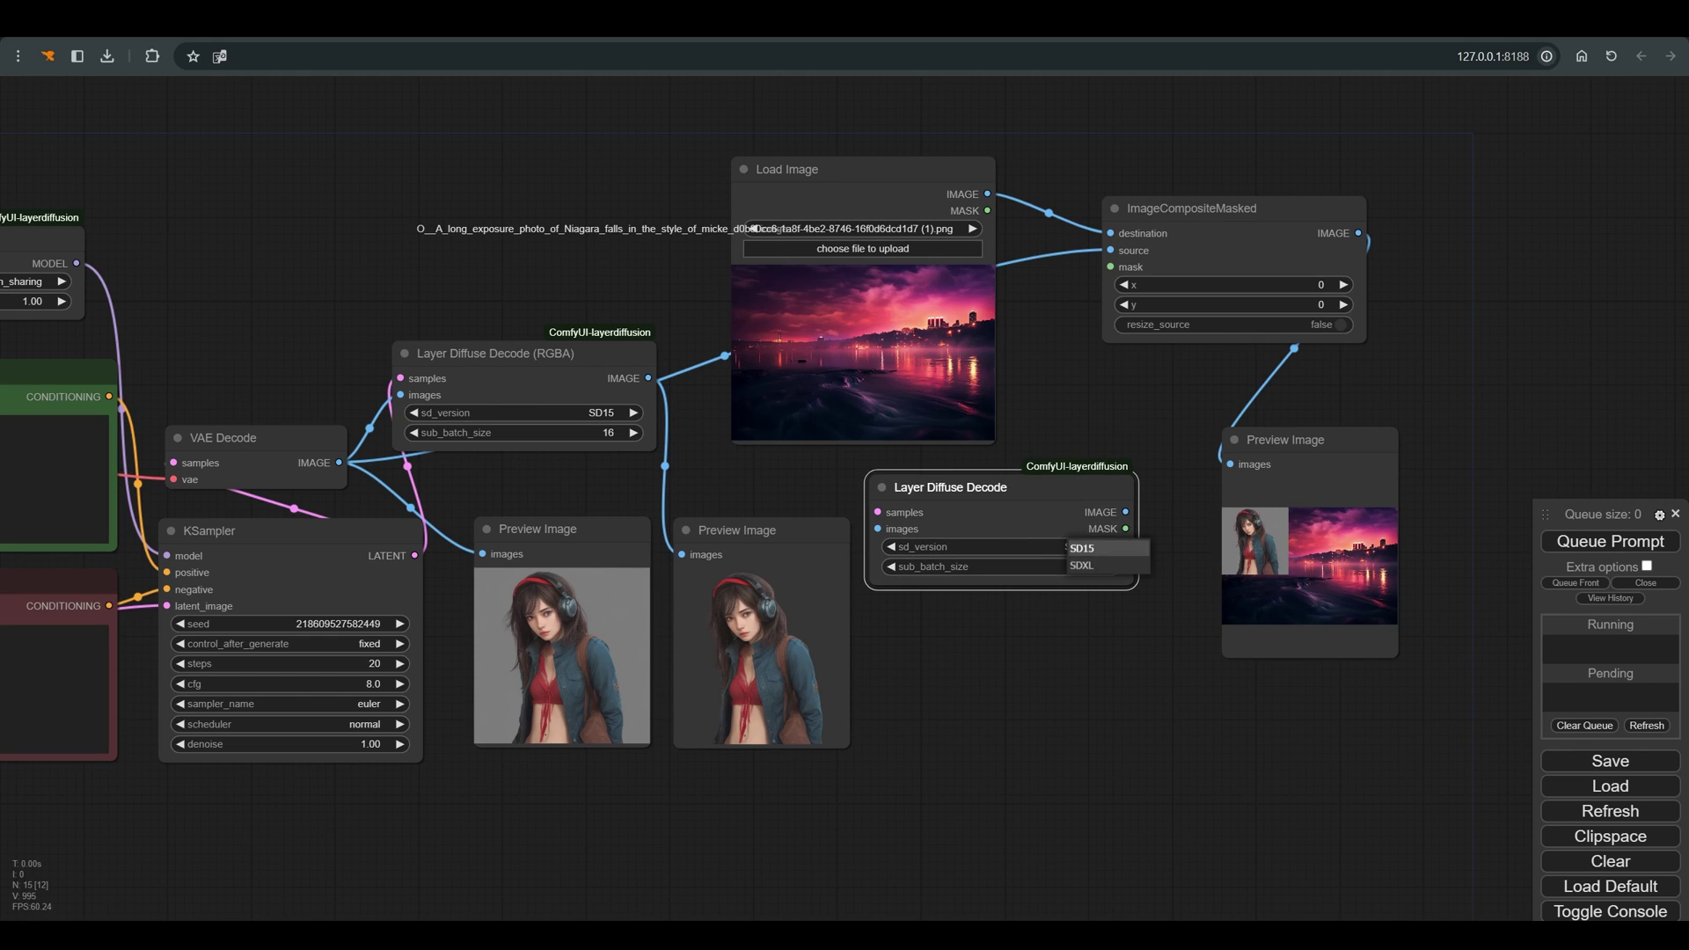
Feed the KSampler latent and VAE Decode image into Layer Diffuse Decode, and link its IMAGE and MASK to the composite's source and mask
drag(400, 379, 877, 529)
drag(950, 487, 958, 476)
drag(1133, 500, 1110, 249)
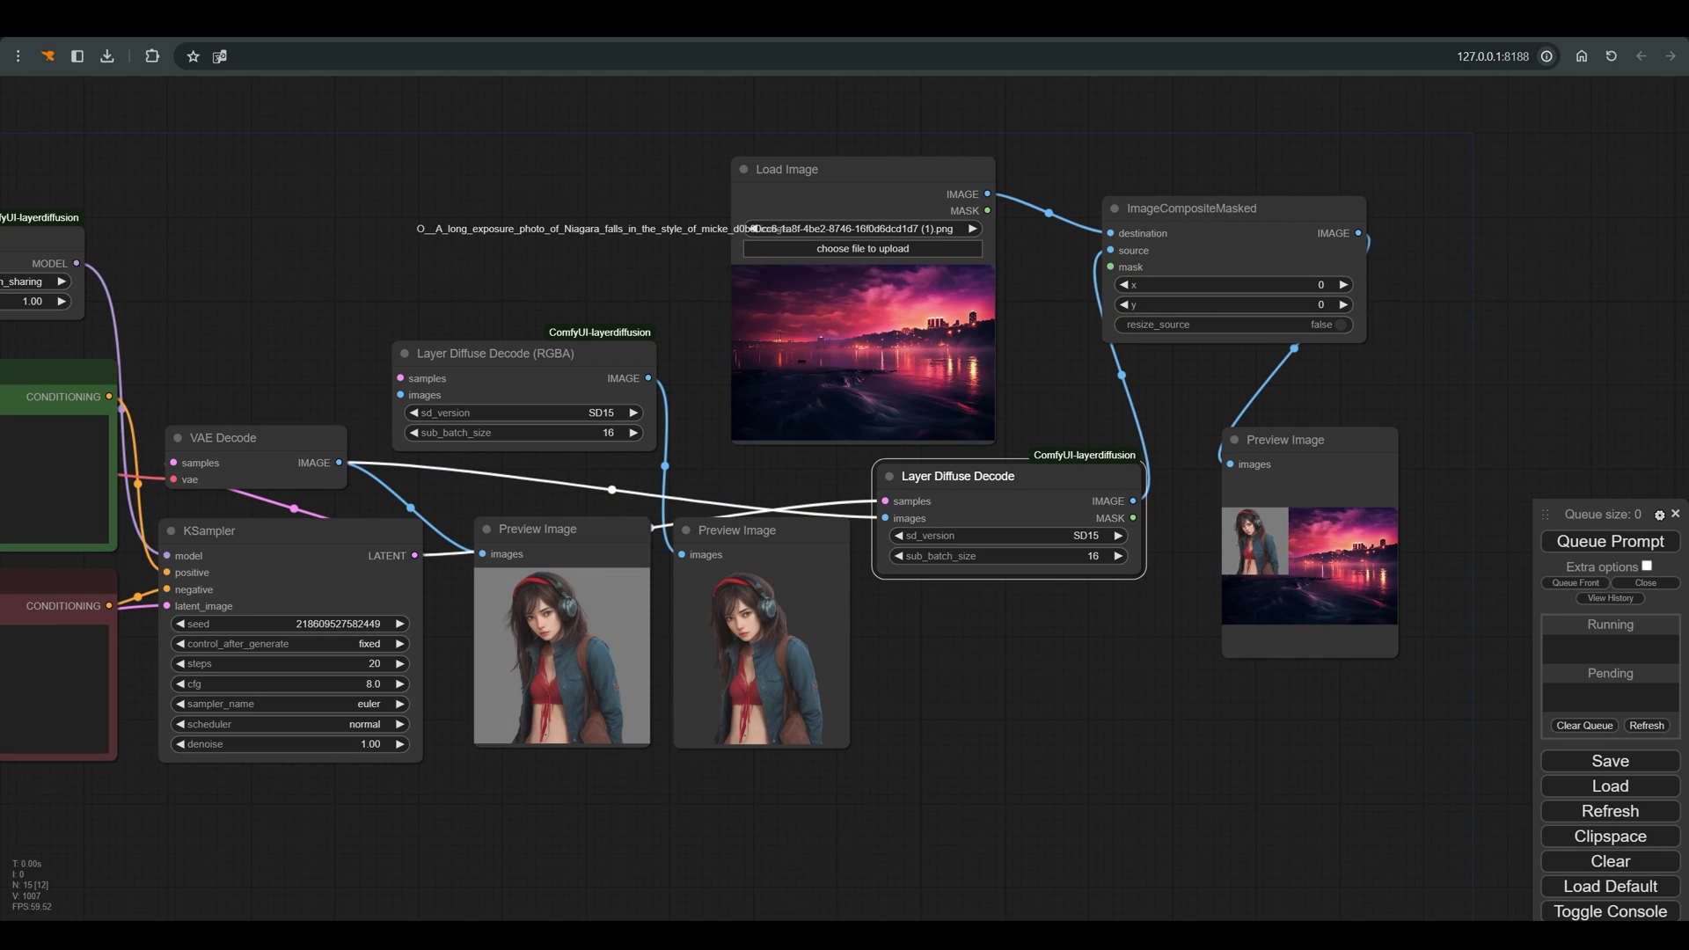
drag(1133, 518, 1111, 267)
drag(1214, 208, 1254, 186)
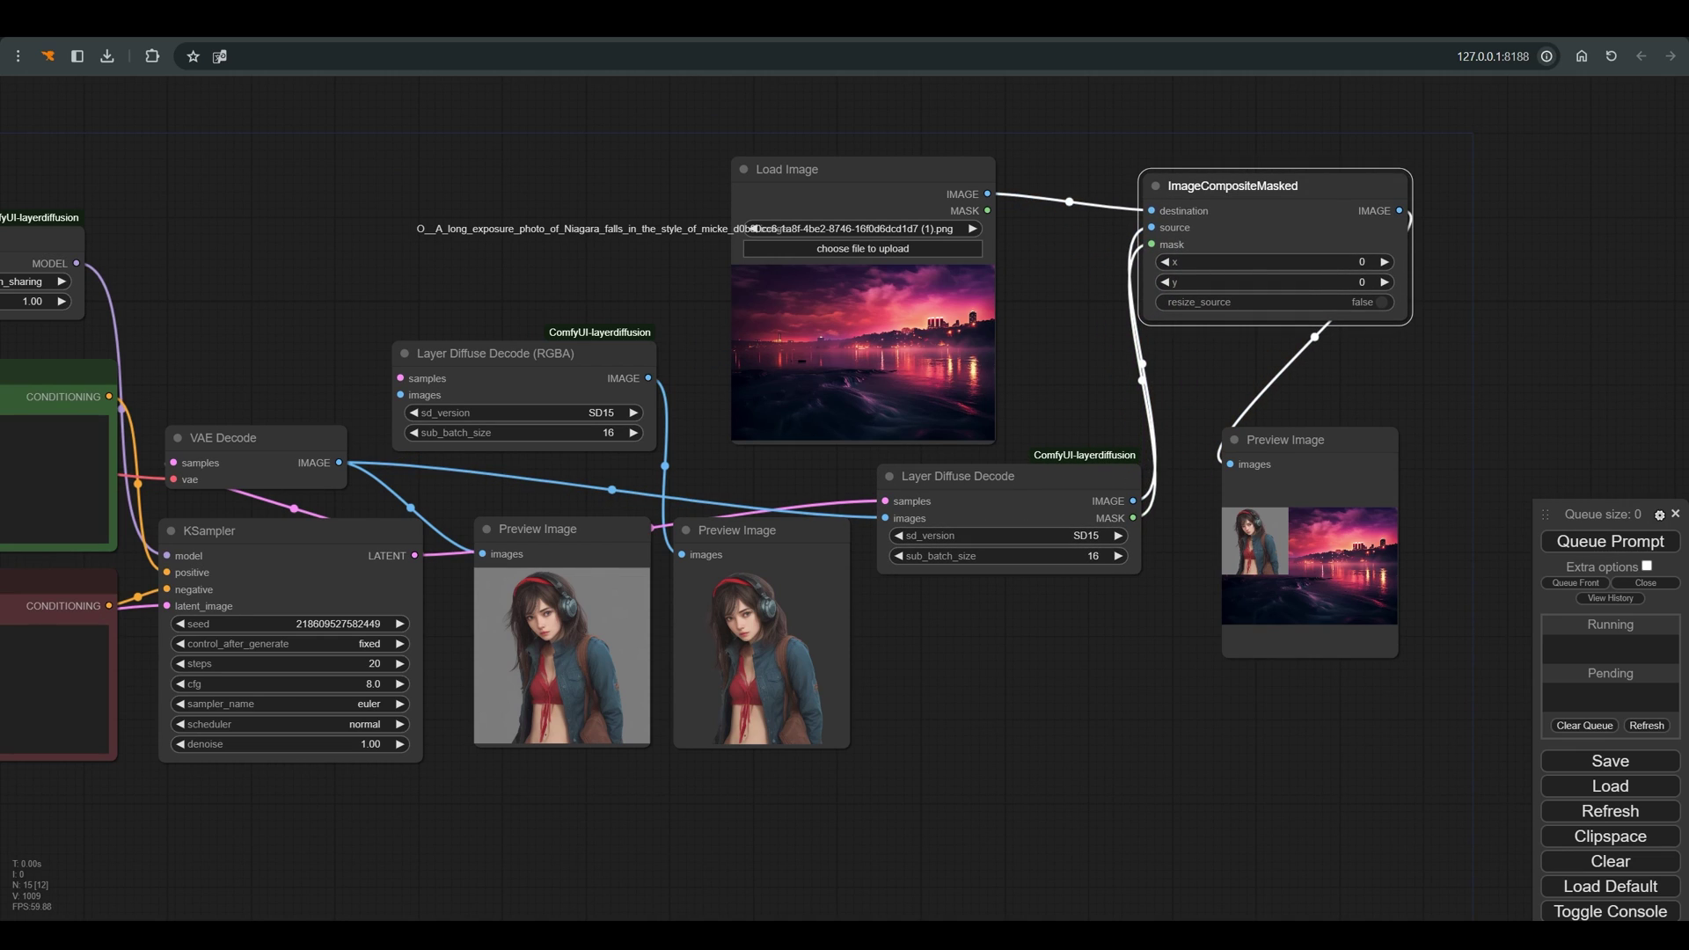
Generate the masked composite and examine the character's placement and edges in its preview
click(1610, 541)
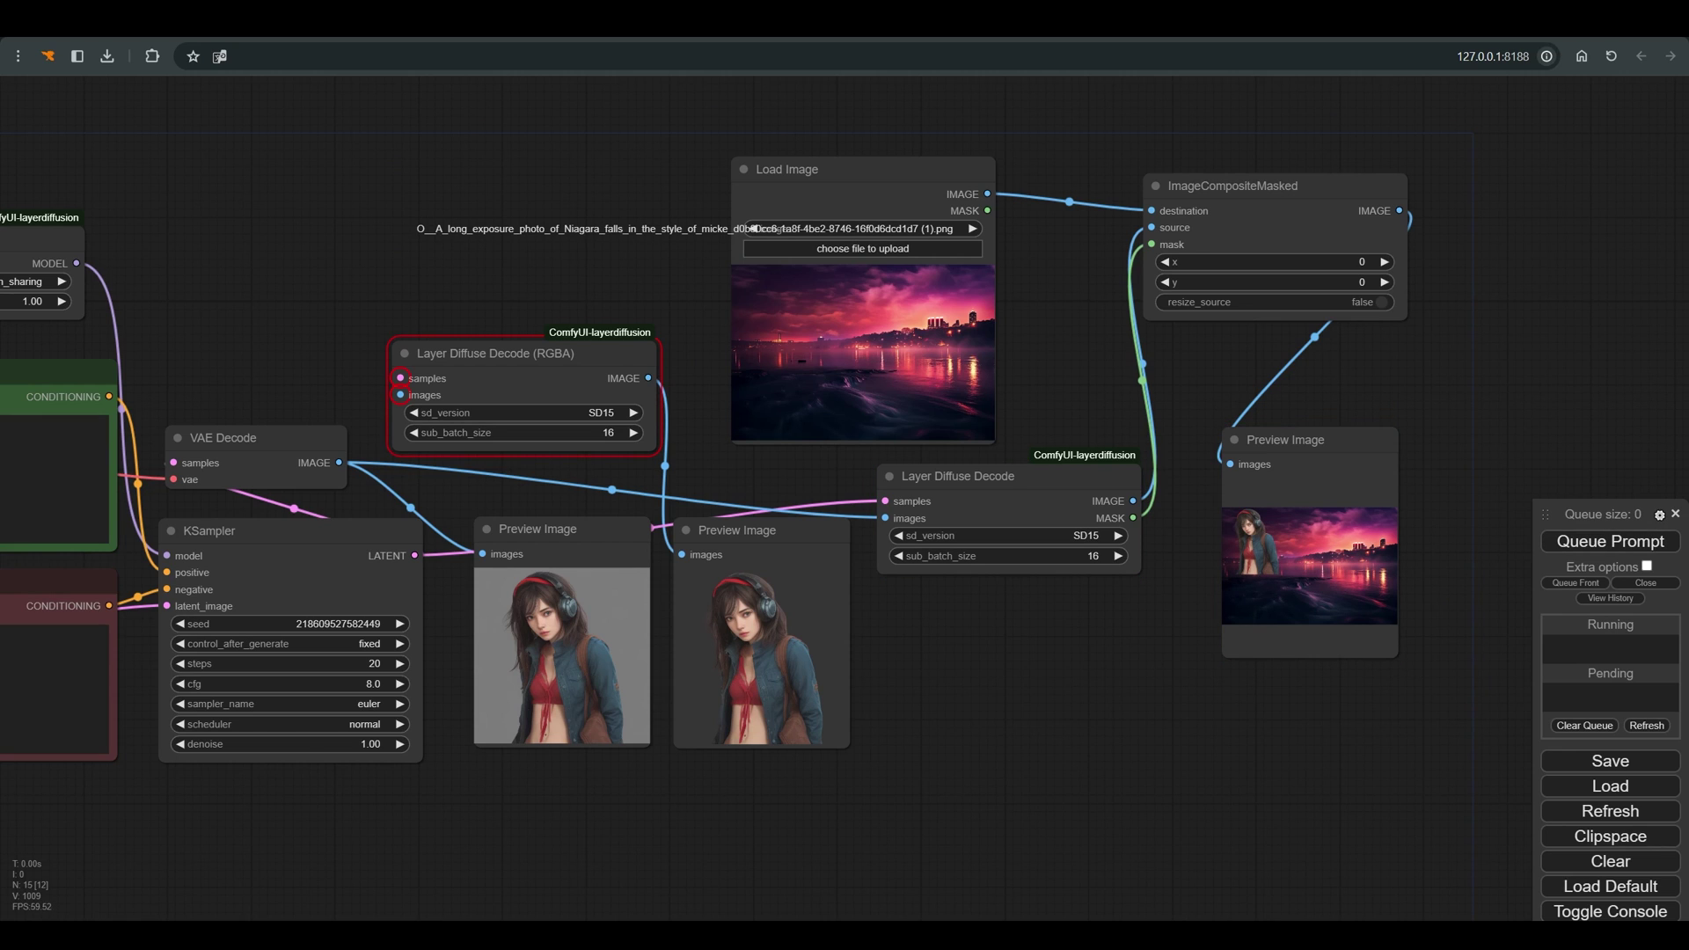
scroll(1275, 542, up, 13)
scroll(1276, 541, up, 2)
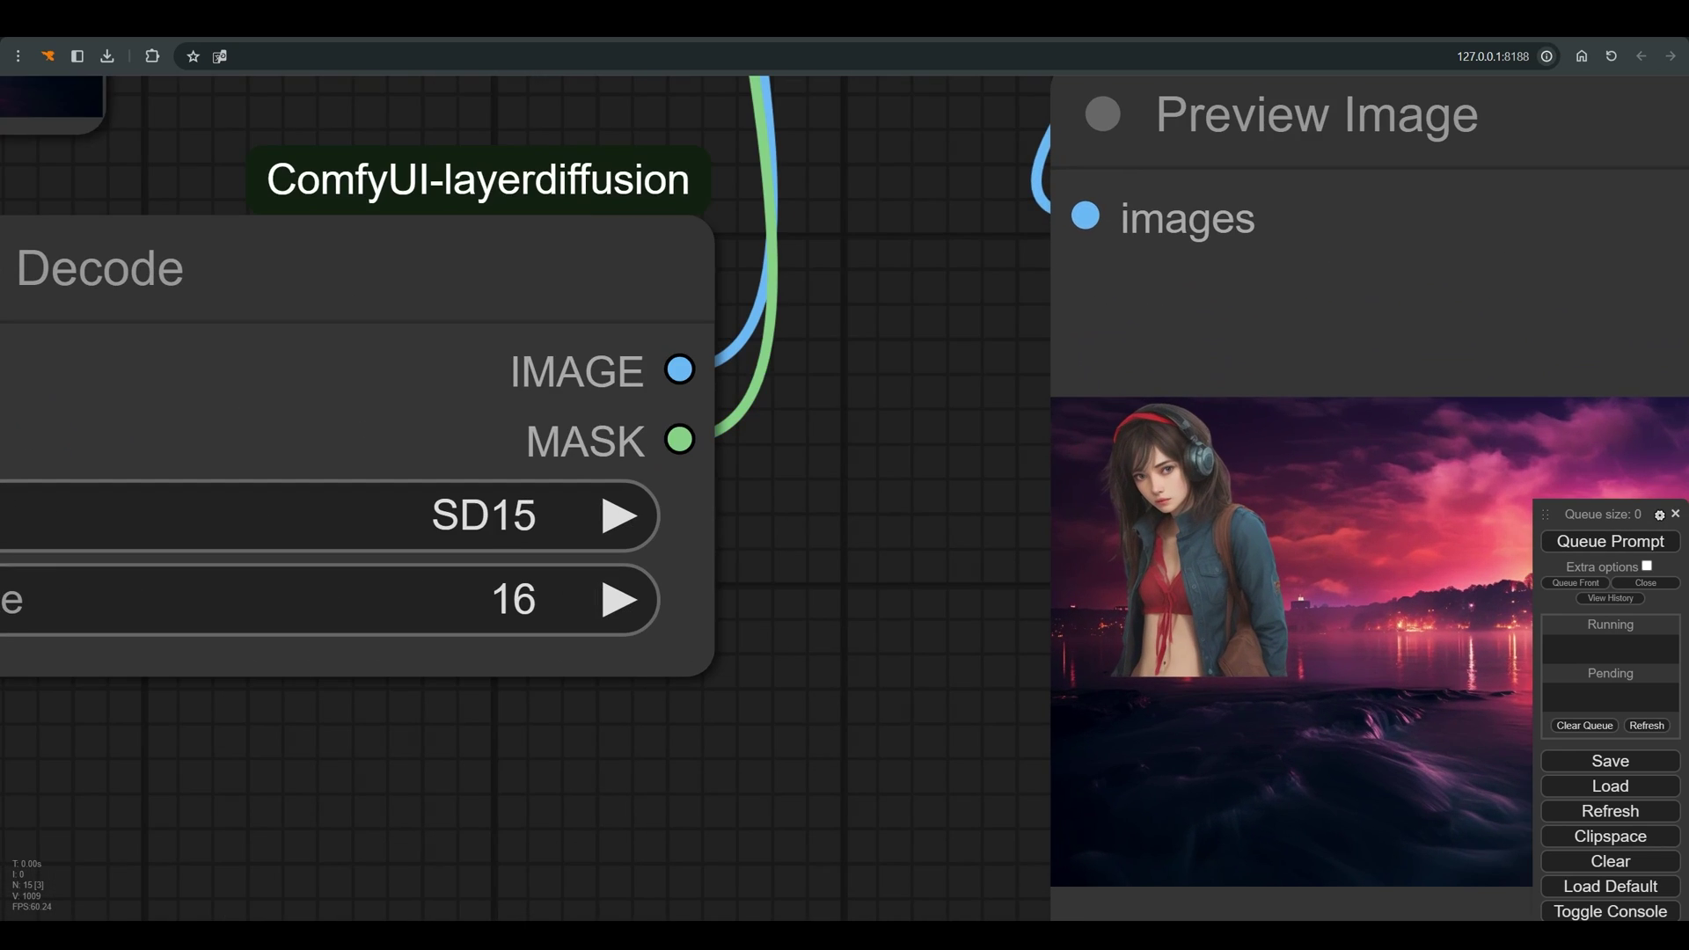
scroll(1280, 542, up, 4)
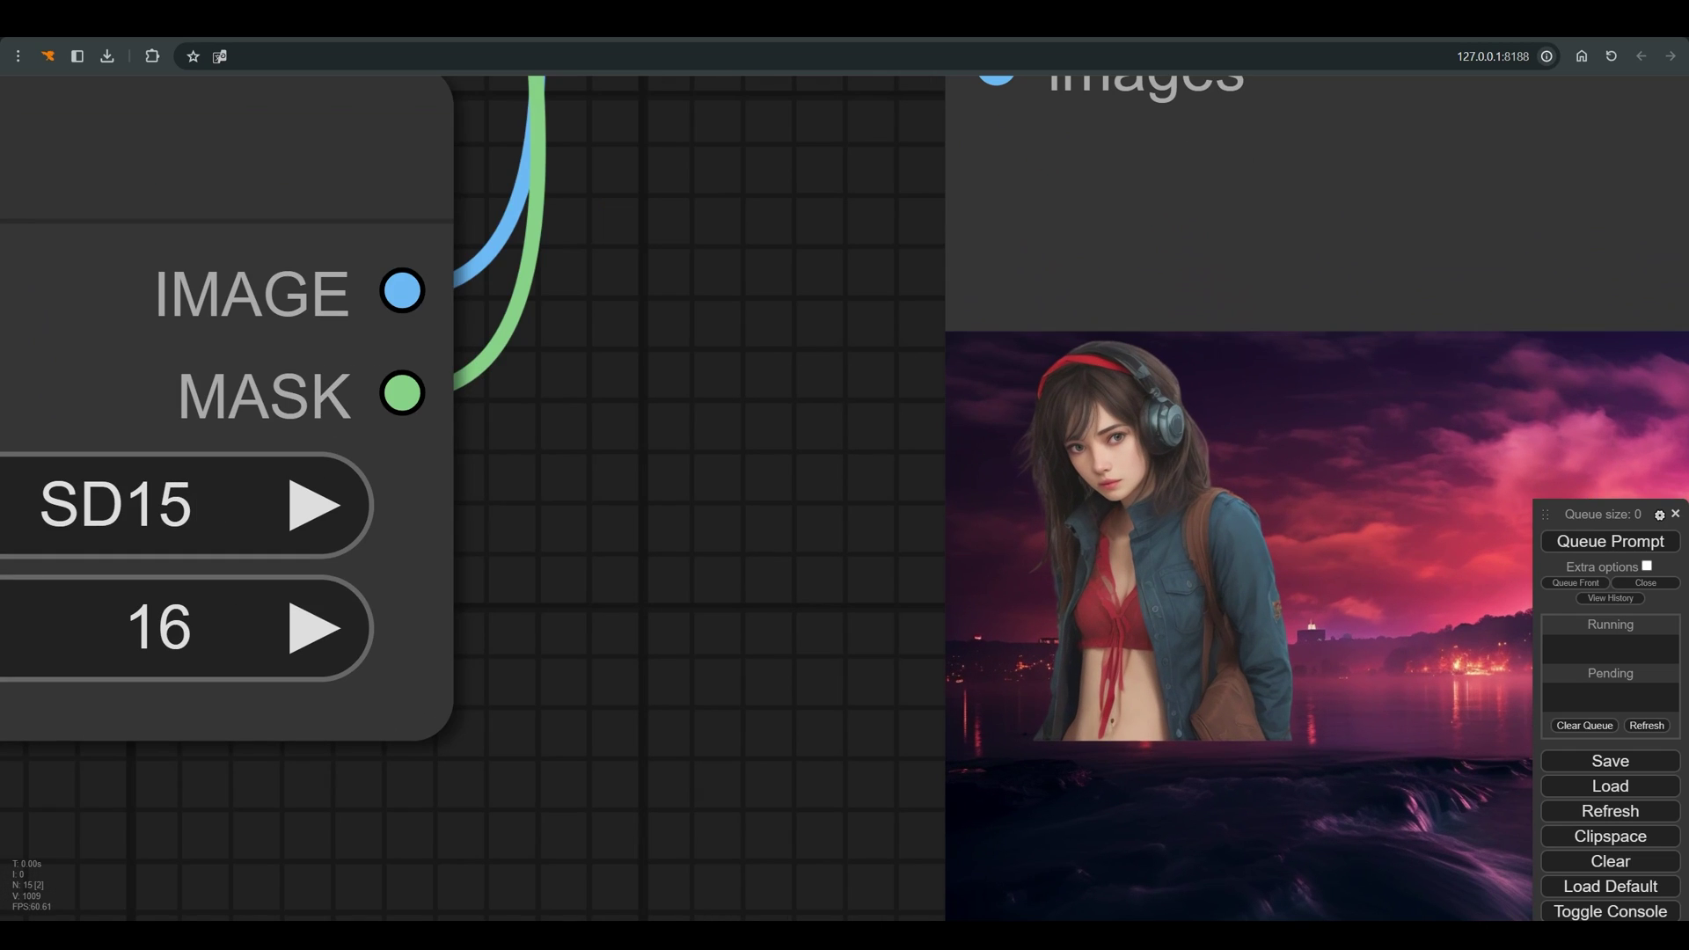
scroll(1187, 519, up, 5)
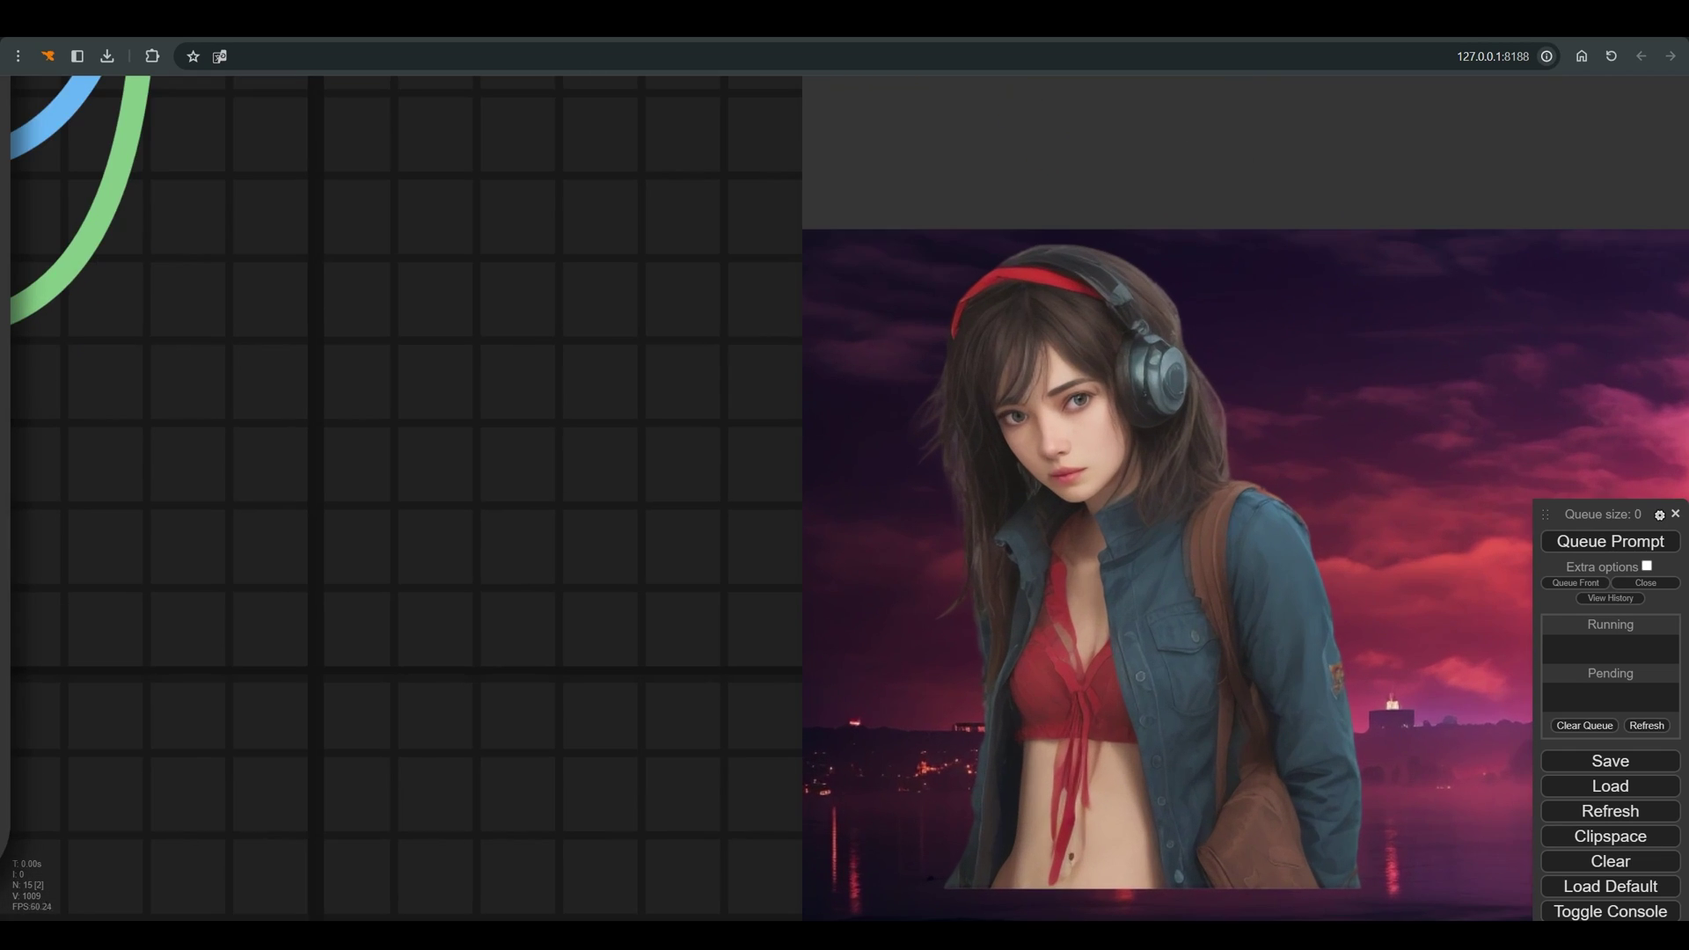
scroll(1004, 445, down, 15)
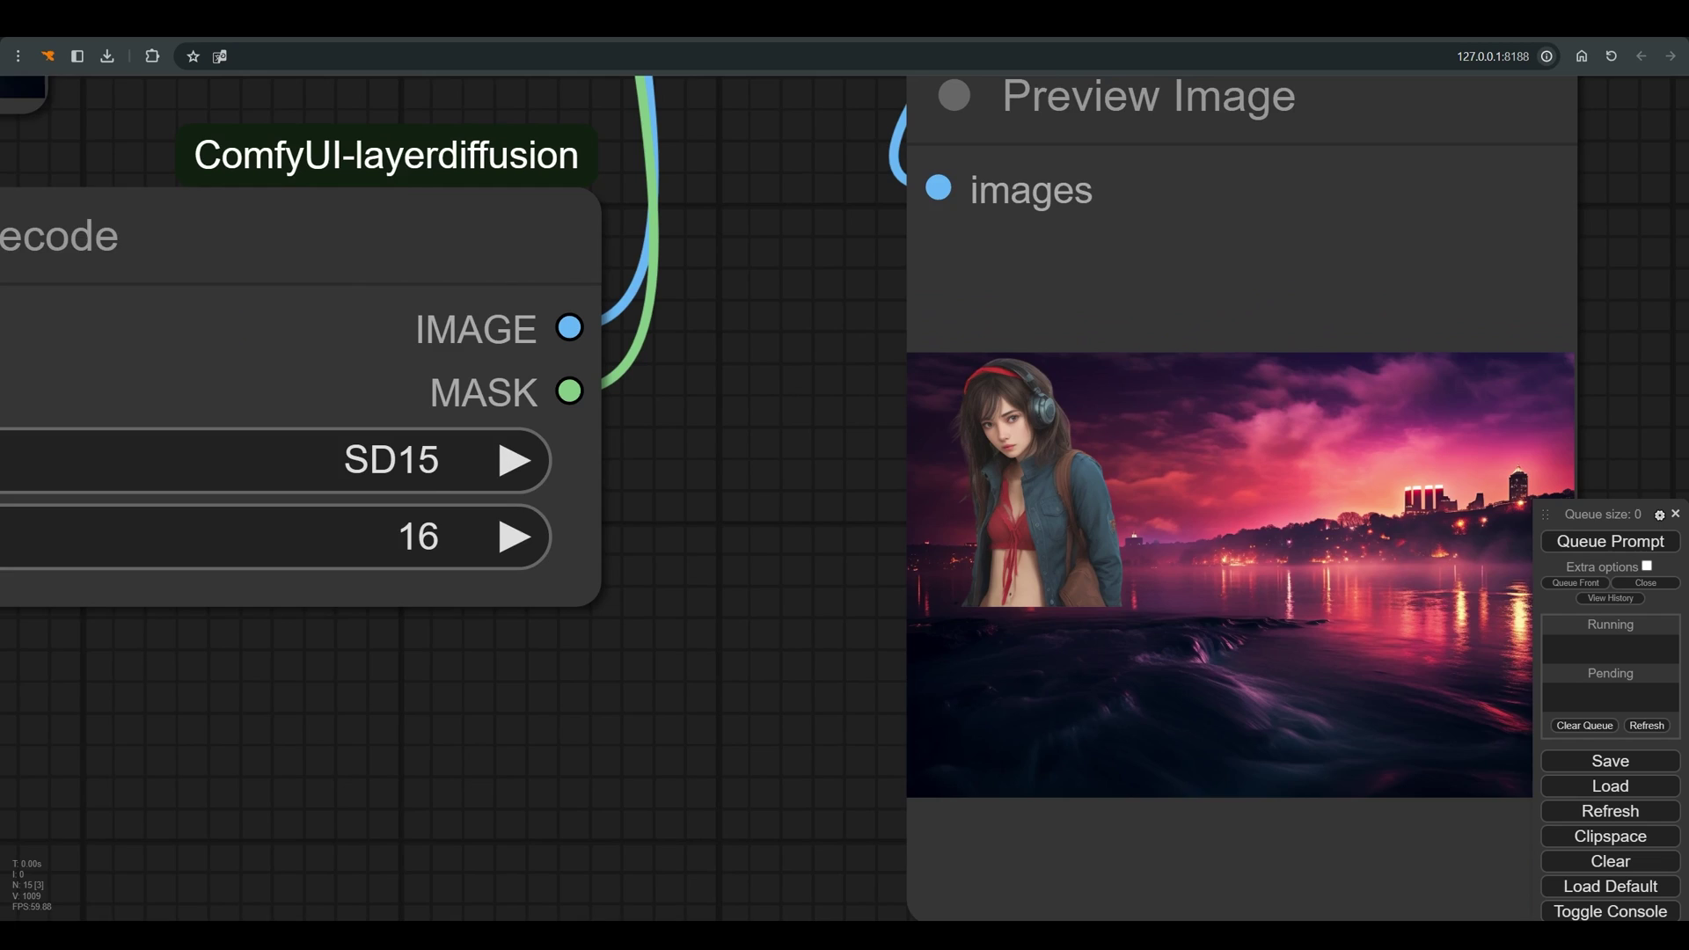
scroll(1050, 485, down, 1)
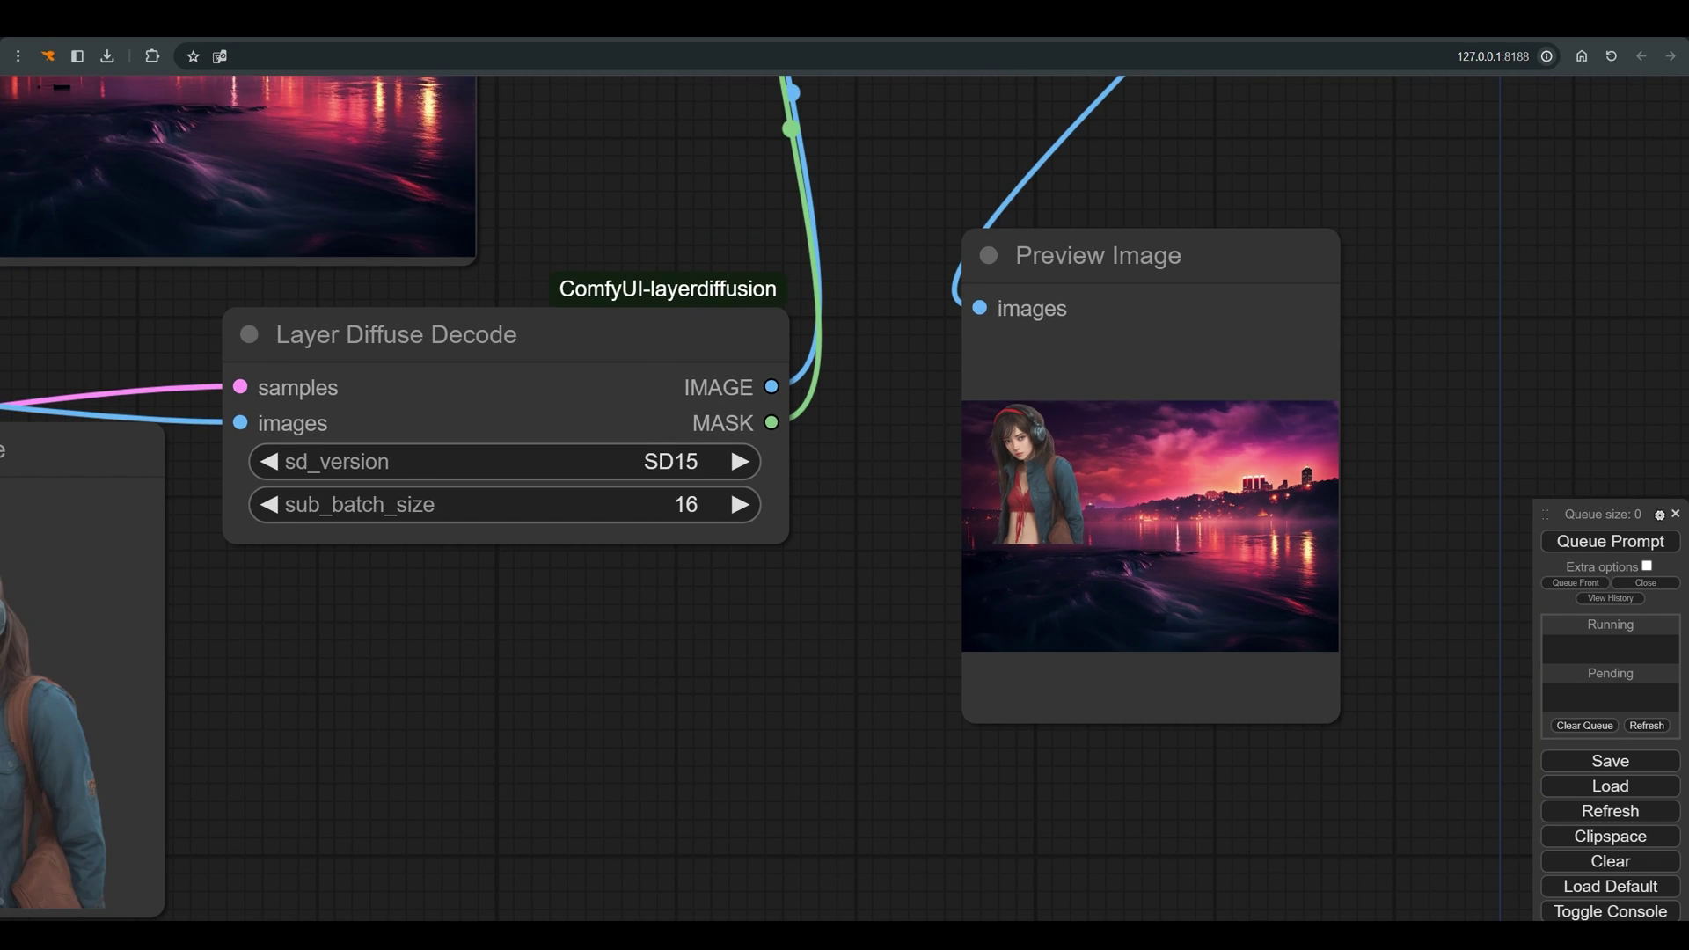
Shift the ImageCompositeMasked node and its Preview Image node further right to free space beside Layer Diffuse Decode
scroll(834, 530, down, 9)
drag(968, 416, 1118, 392)
drag(703, 448, 693, 449)
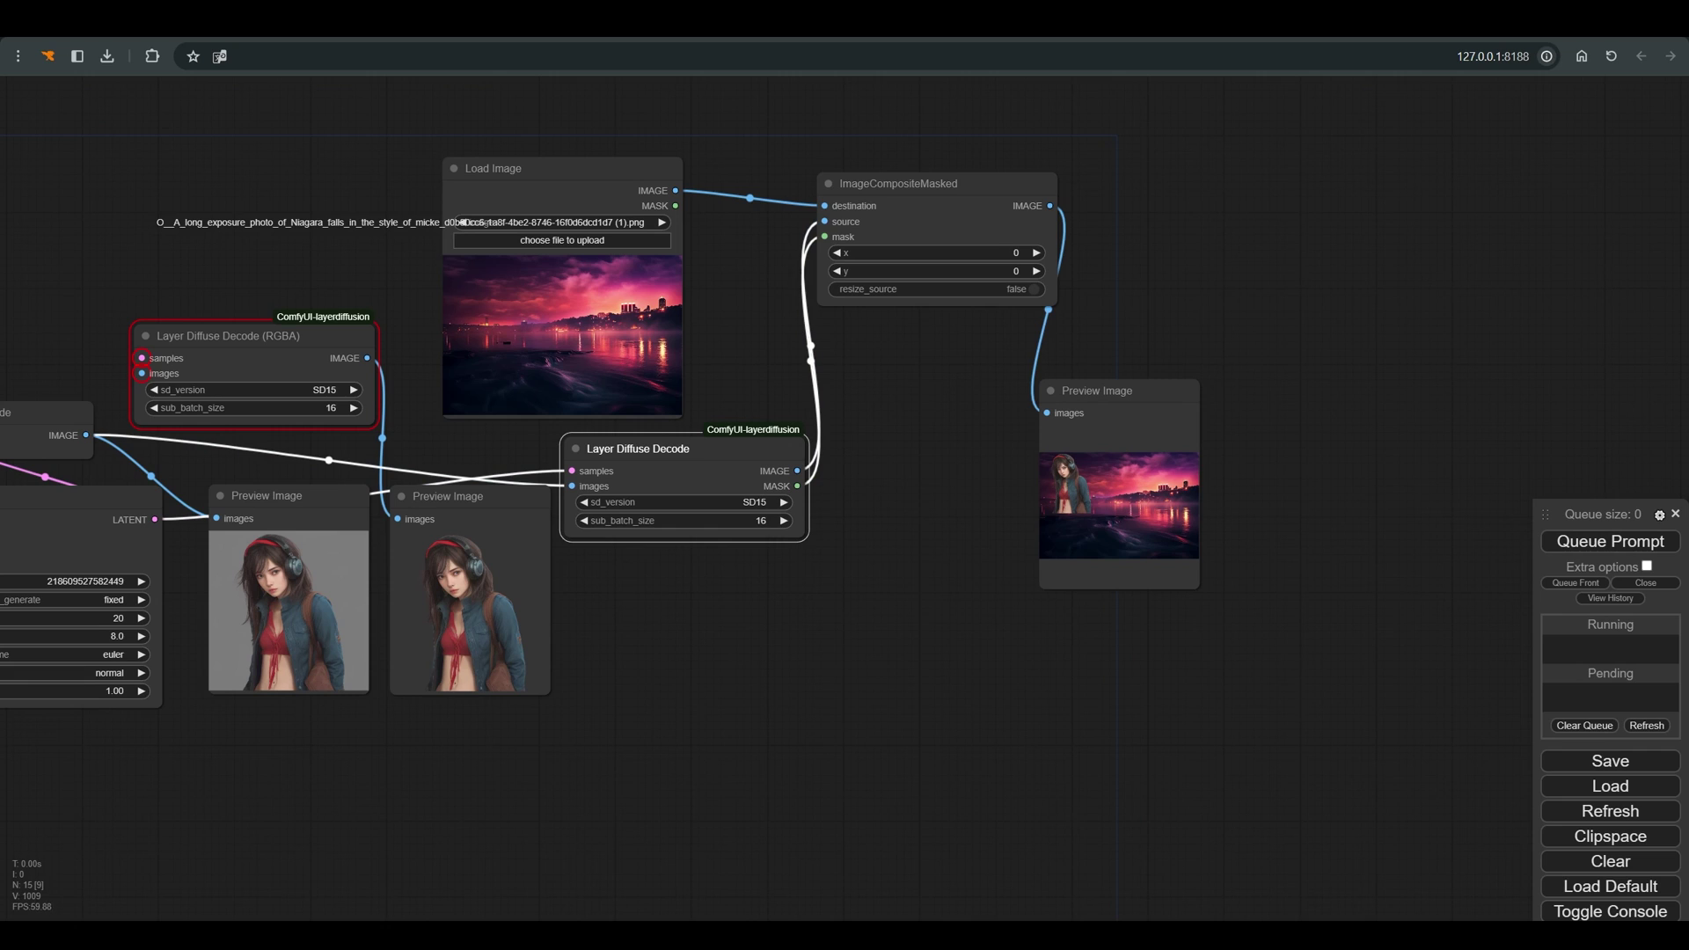
scroll(946, 467, down, 2)
drag(1082, 403, 1286, 411)
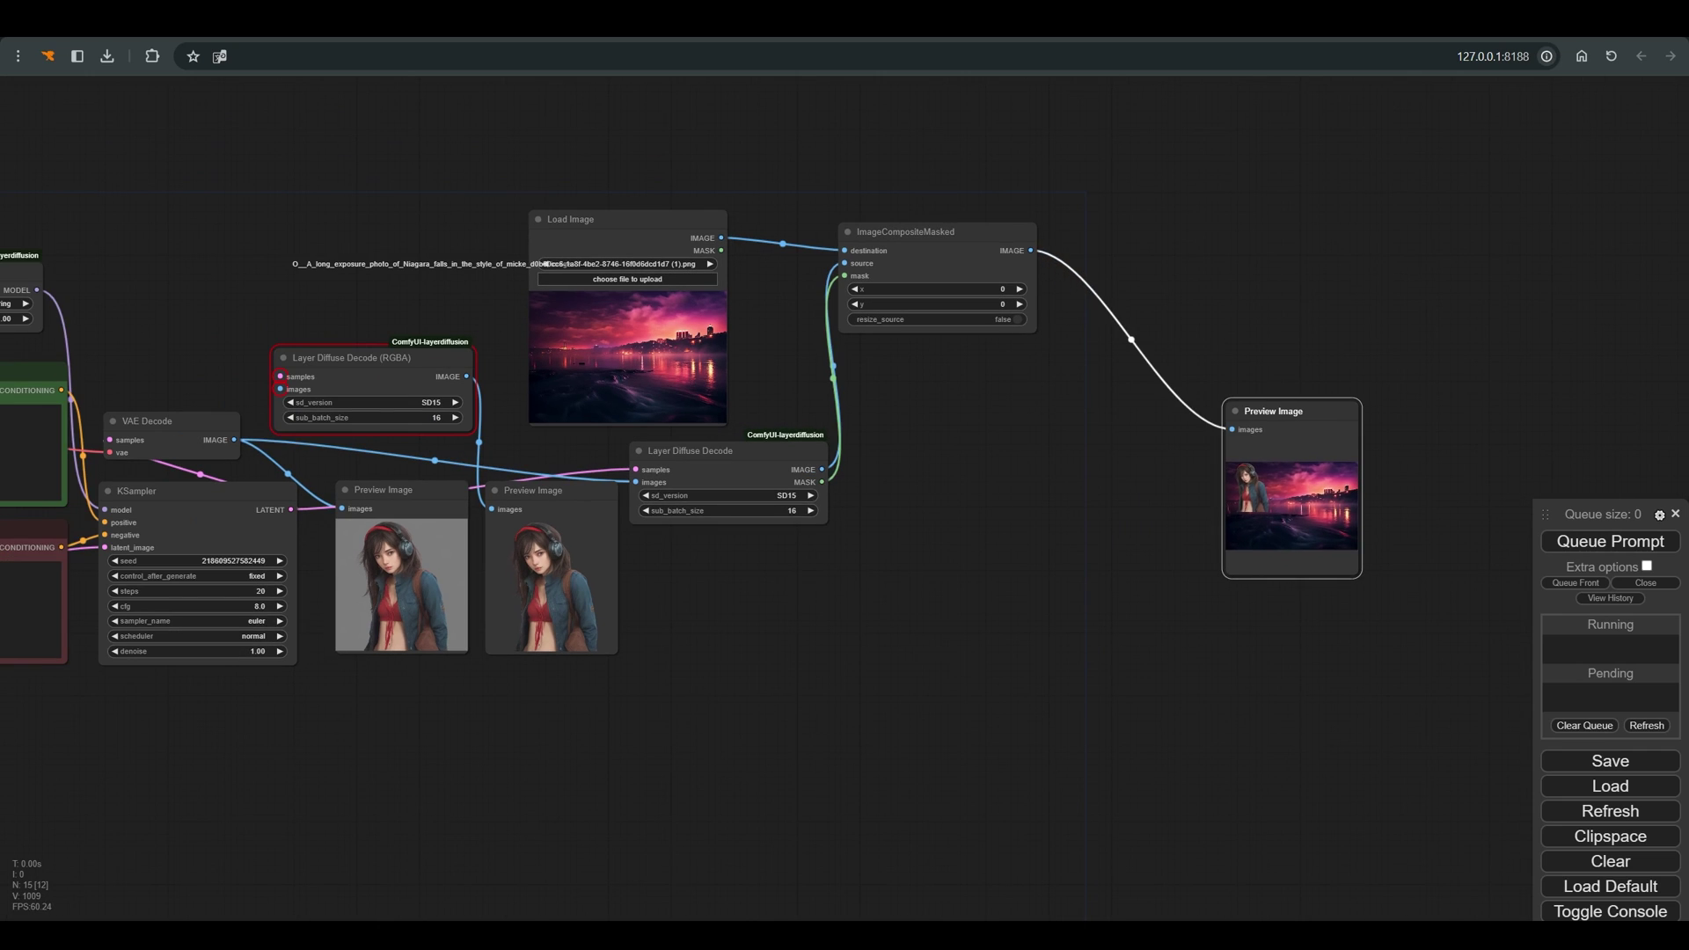
drag(906, 231, 1186, 263)
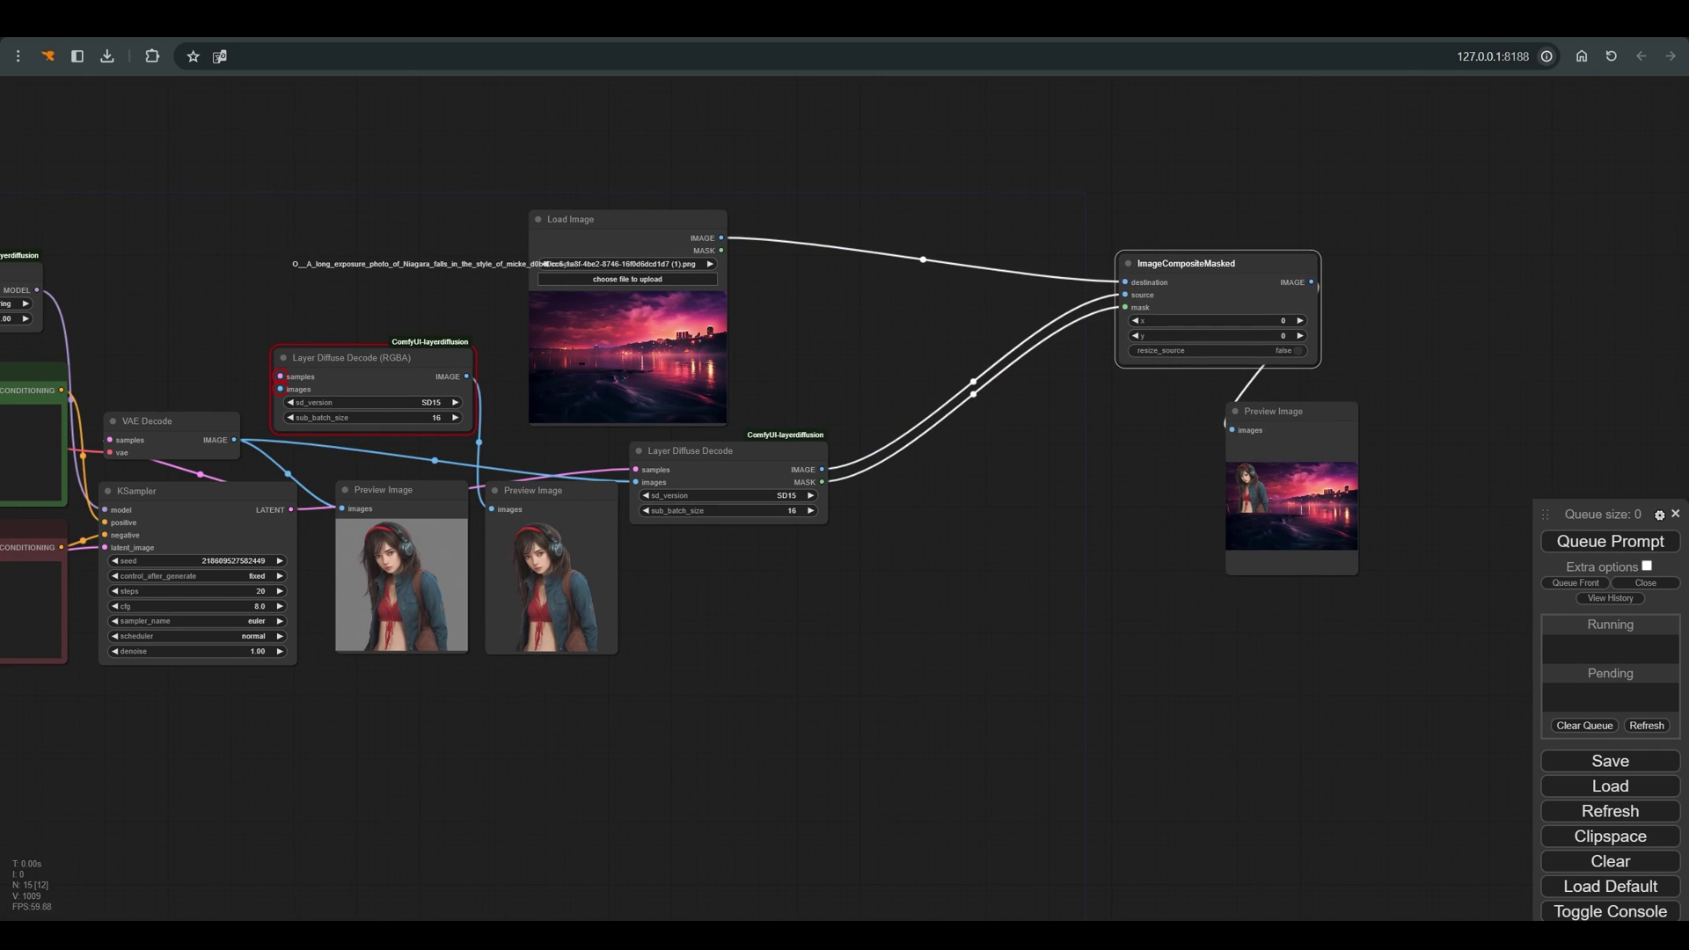
drag(1284, 412, 1325, 416)
Add the ComfyUI Essentials Image Resize node below the Layer Diffuse Decode node
double_click(749, 605)
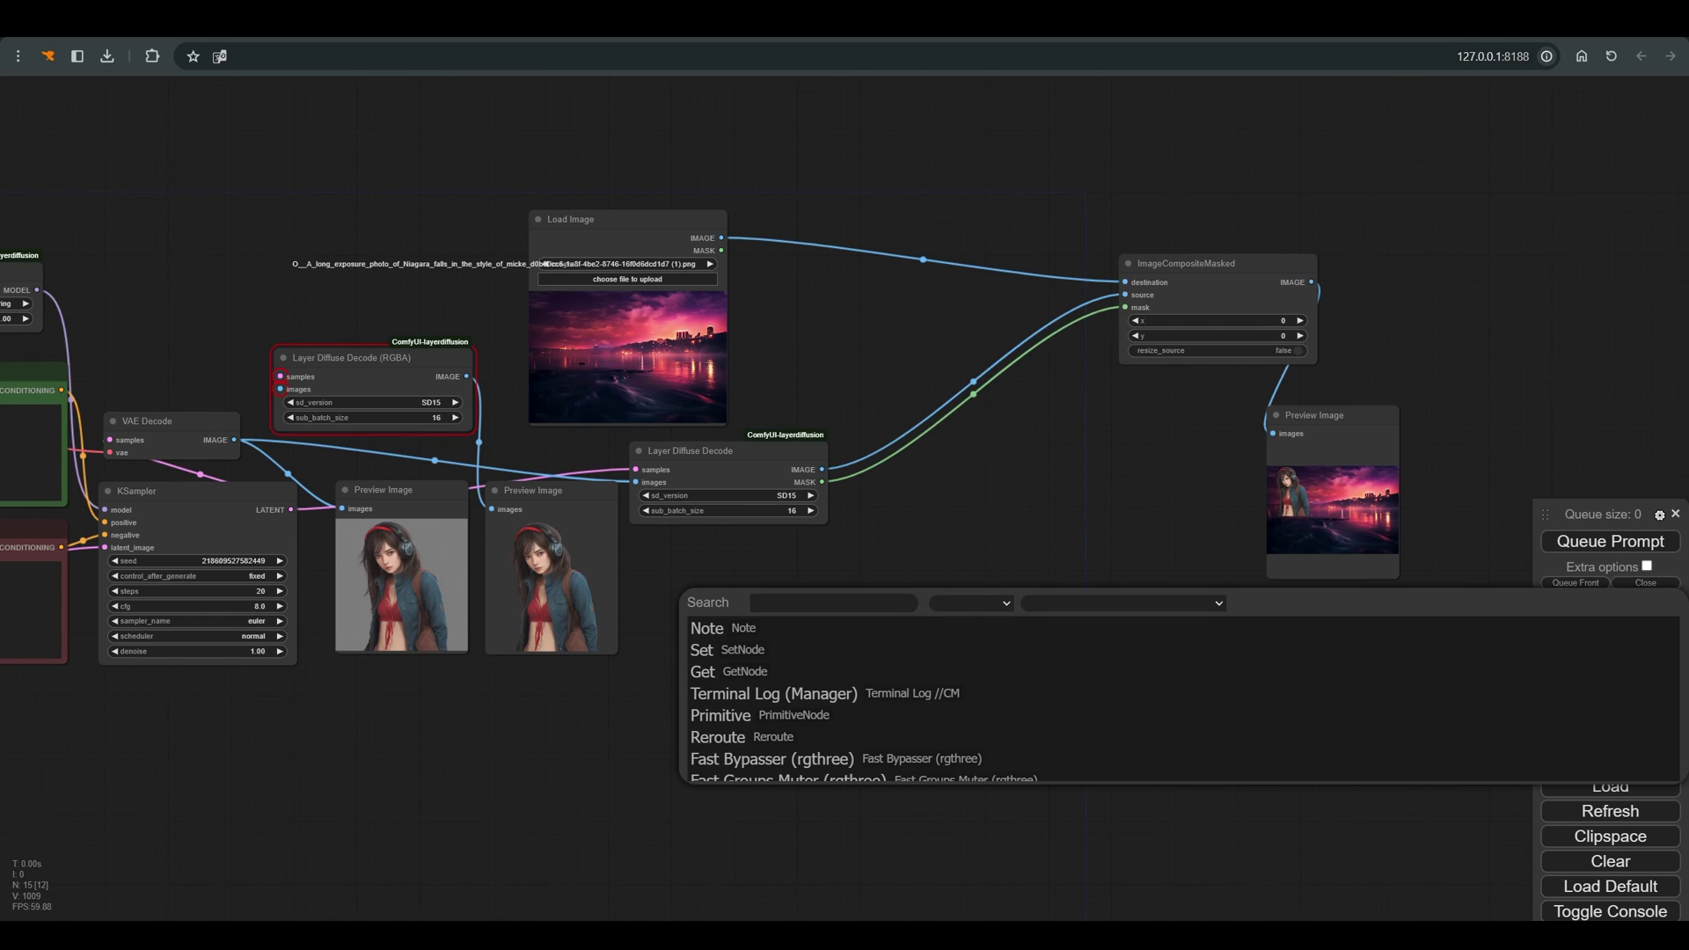
text(image  res)
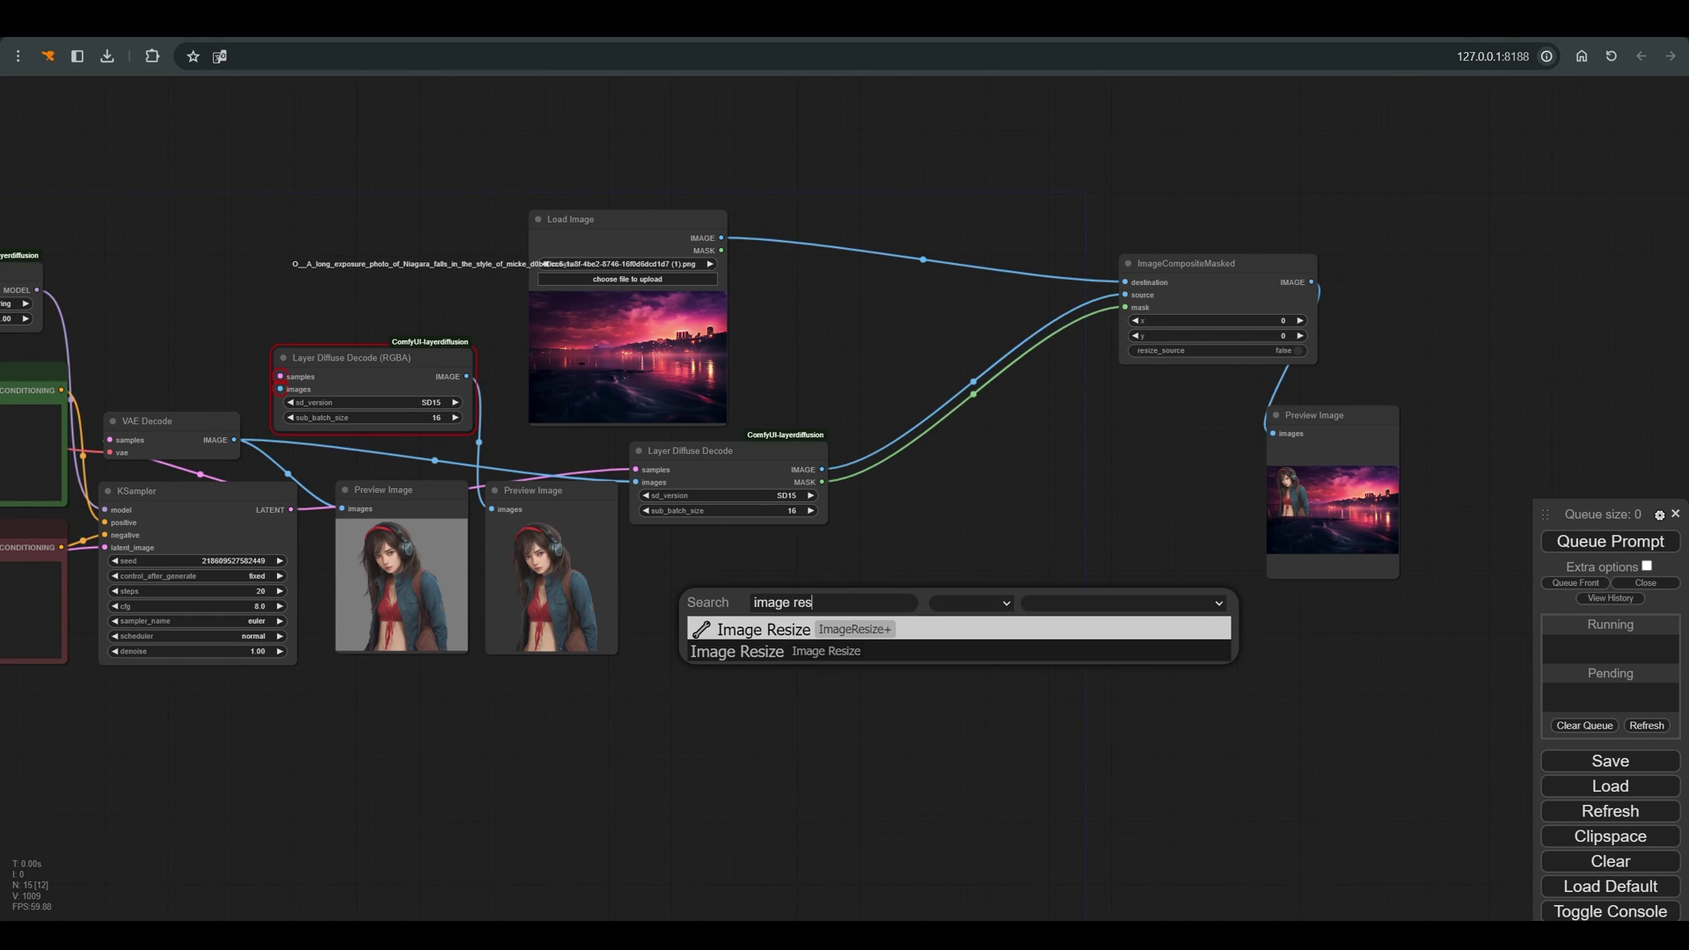
key(Return)
drag(816, 596, 799, 573)
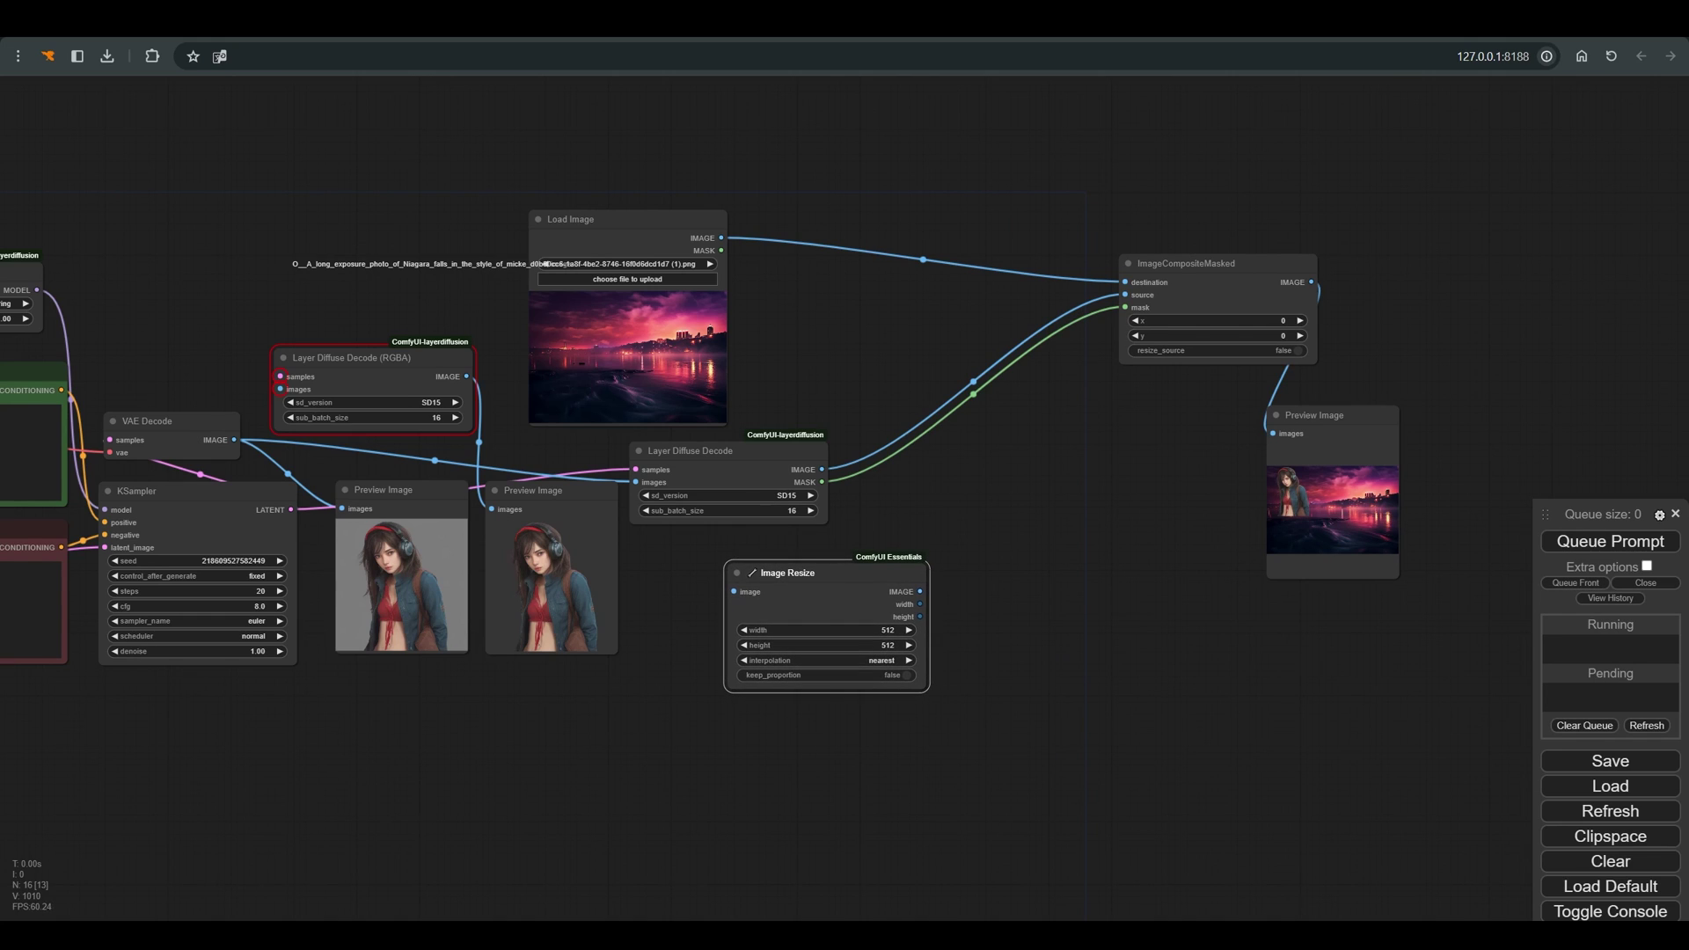
Feed the Layer Diffuse Decode IMAGE output into Image Resize, and set the resize width and height to 768
drag(821, 470, 735, 592)
click(873, 630)
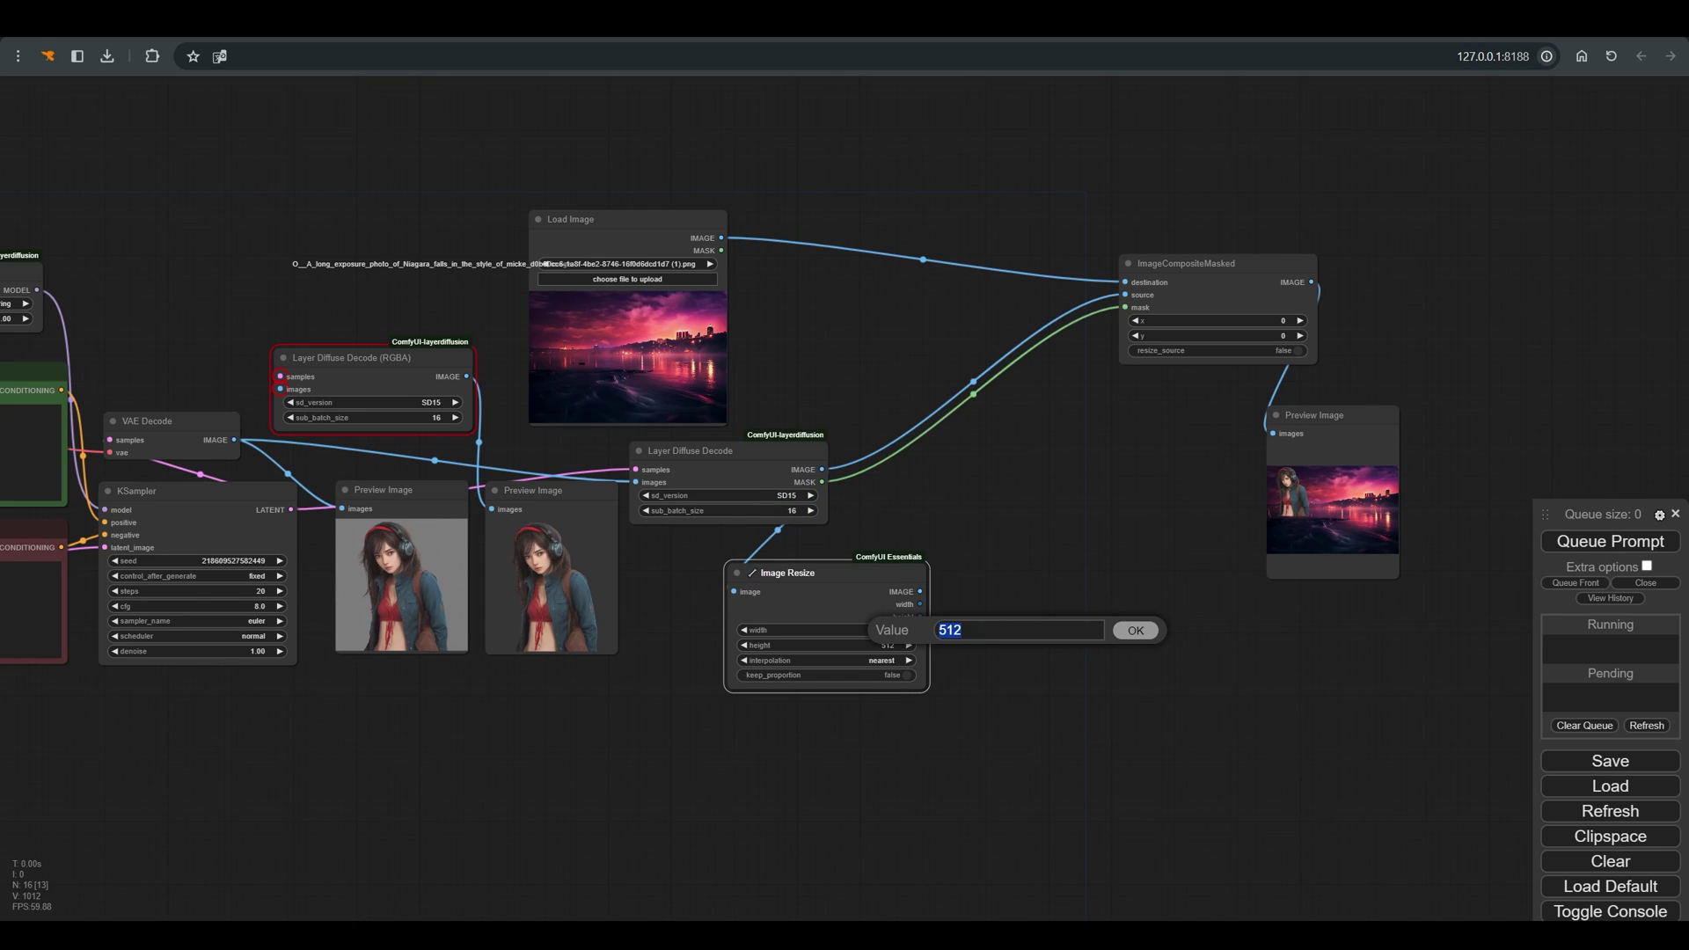
text(768)
key(Return)
click(857, 645)
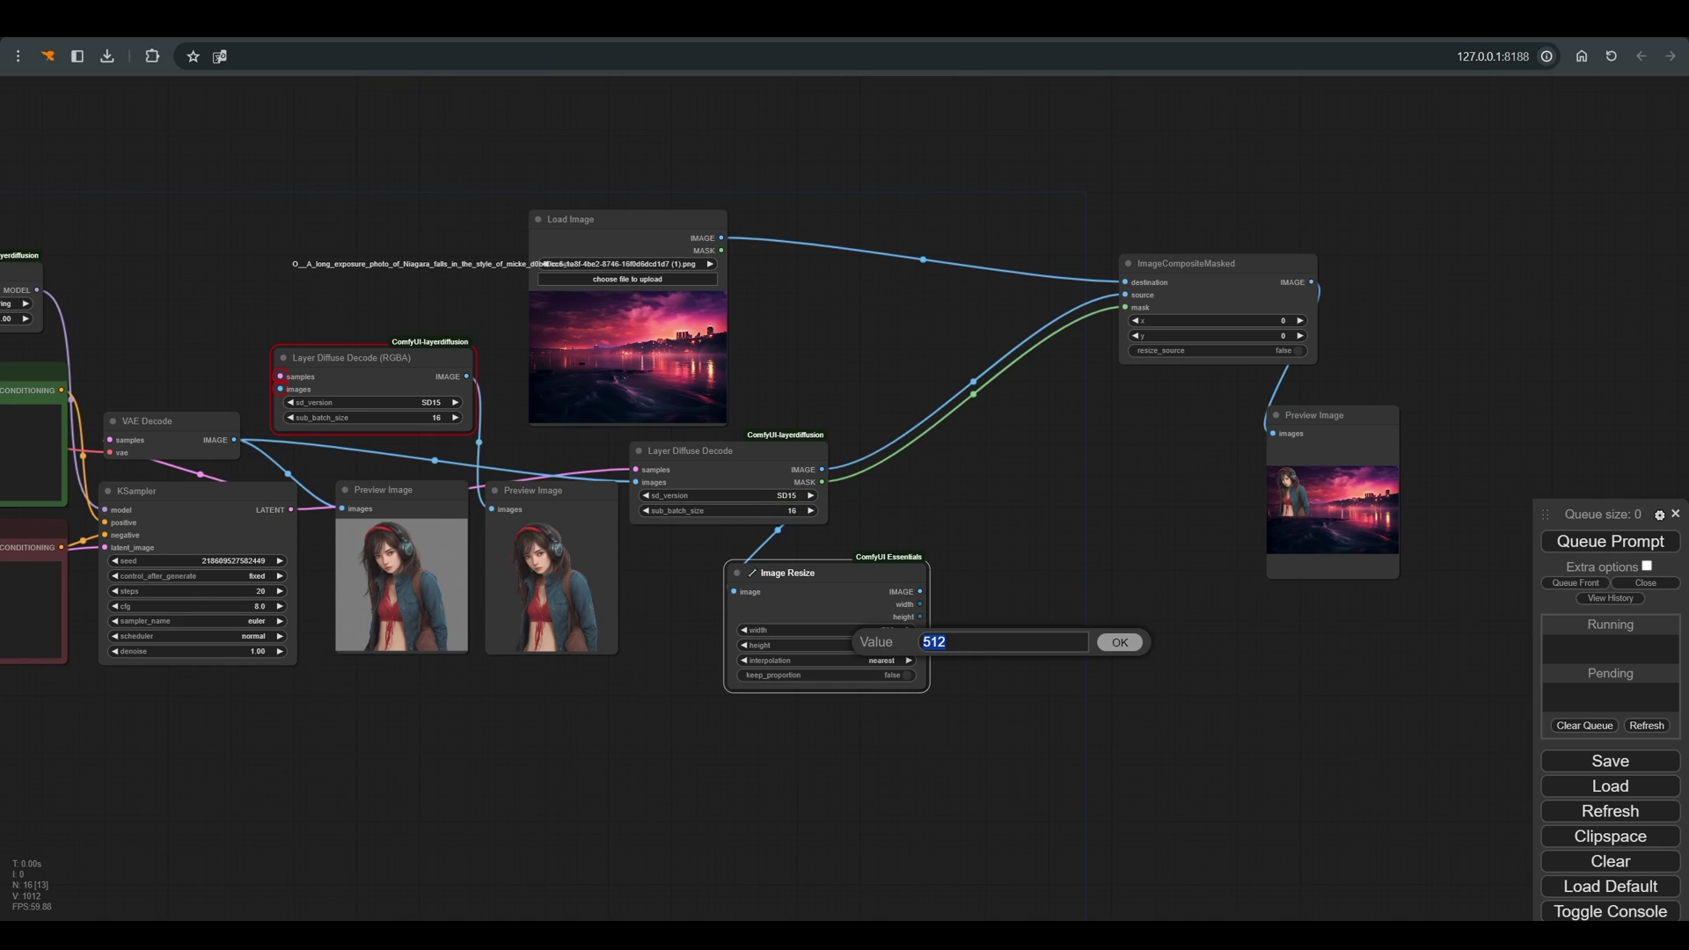
text(768)
key(Return)
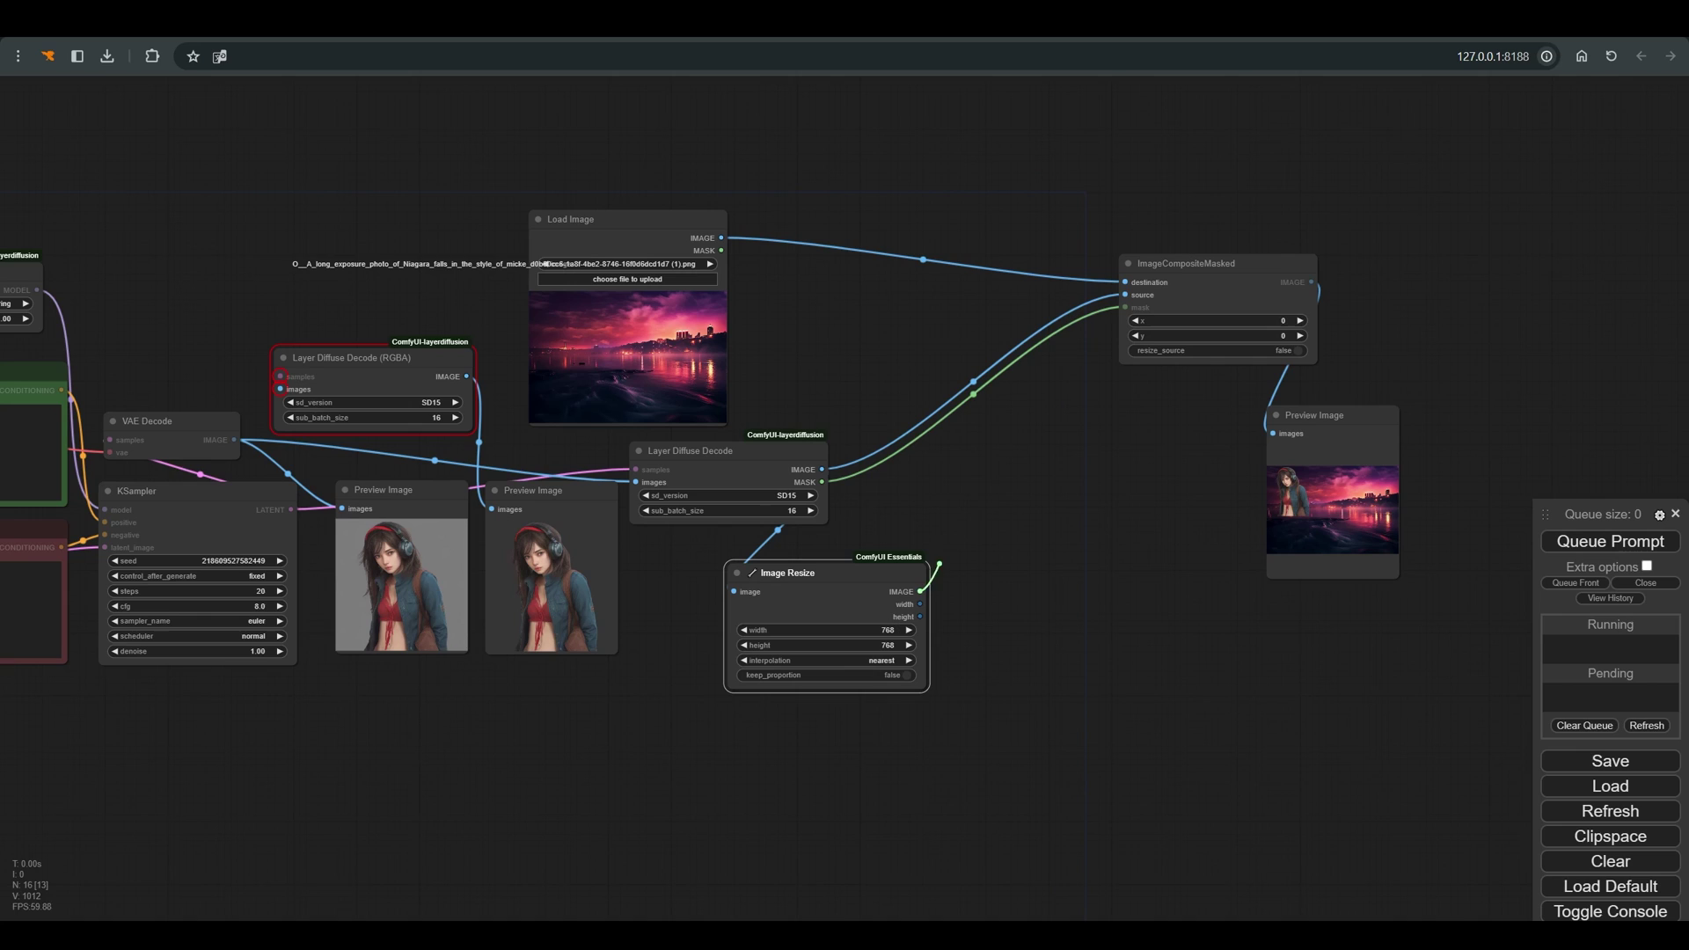
Route the Image Resize IMAGE output to the composite's source, and offset the character to x 363, y 140
drag(919, 591, 1126, 295)
drag(1219, 321, 1271, 321)
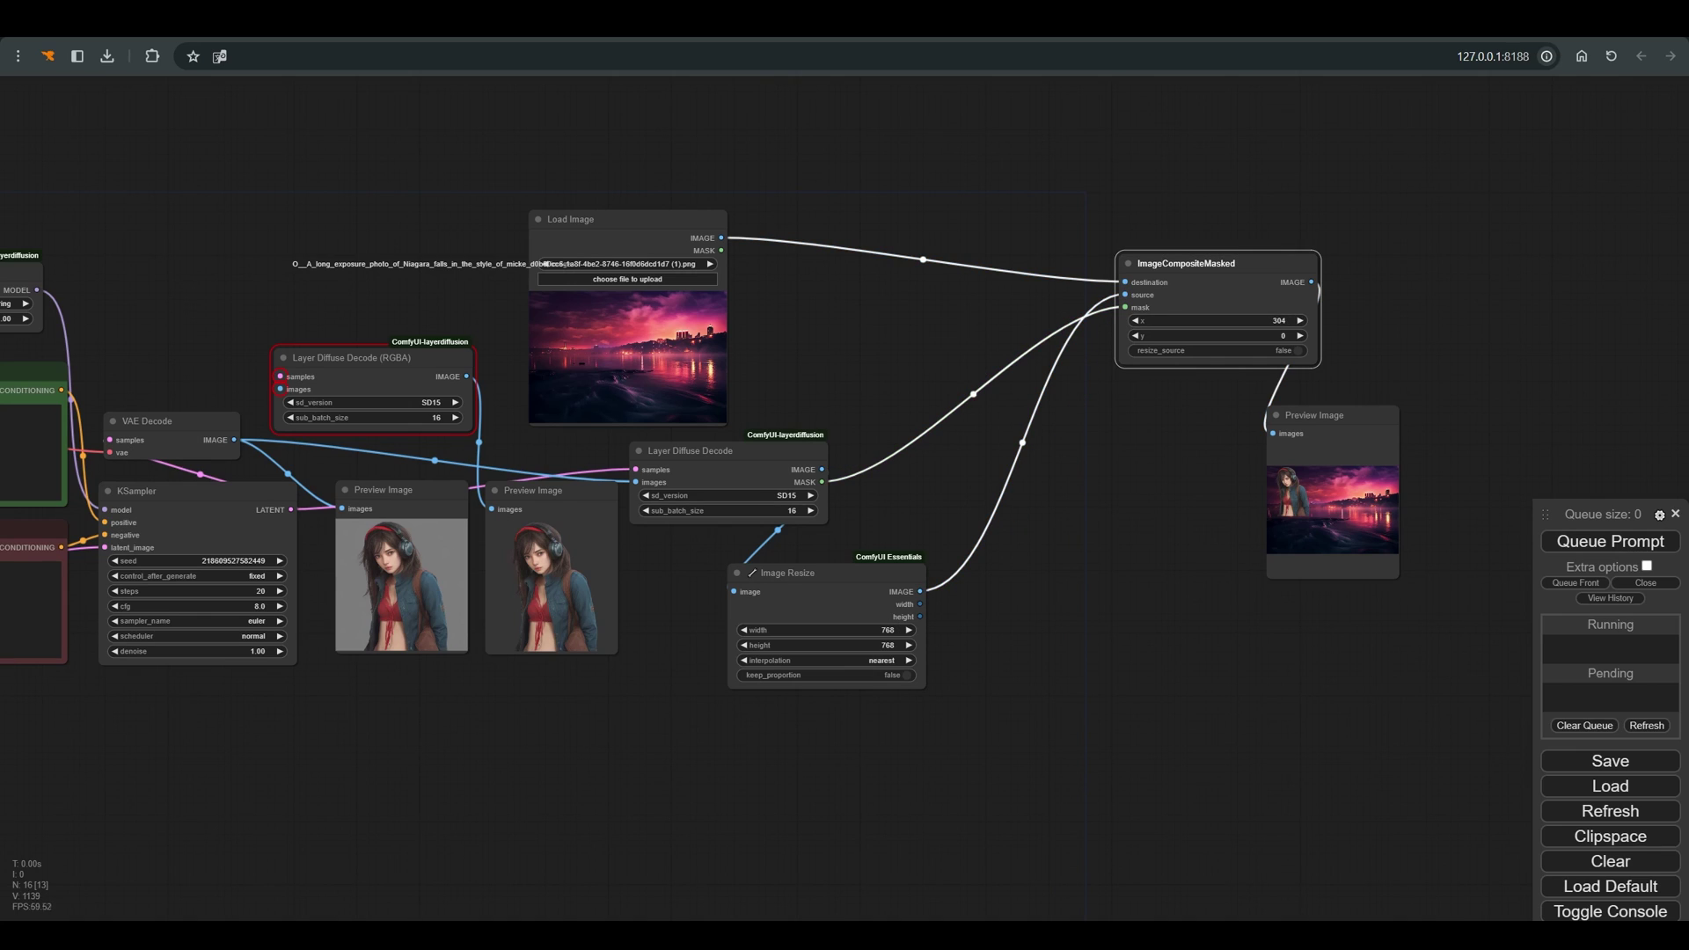
scroll(1360, 515, up, 10)
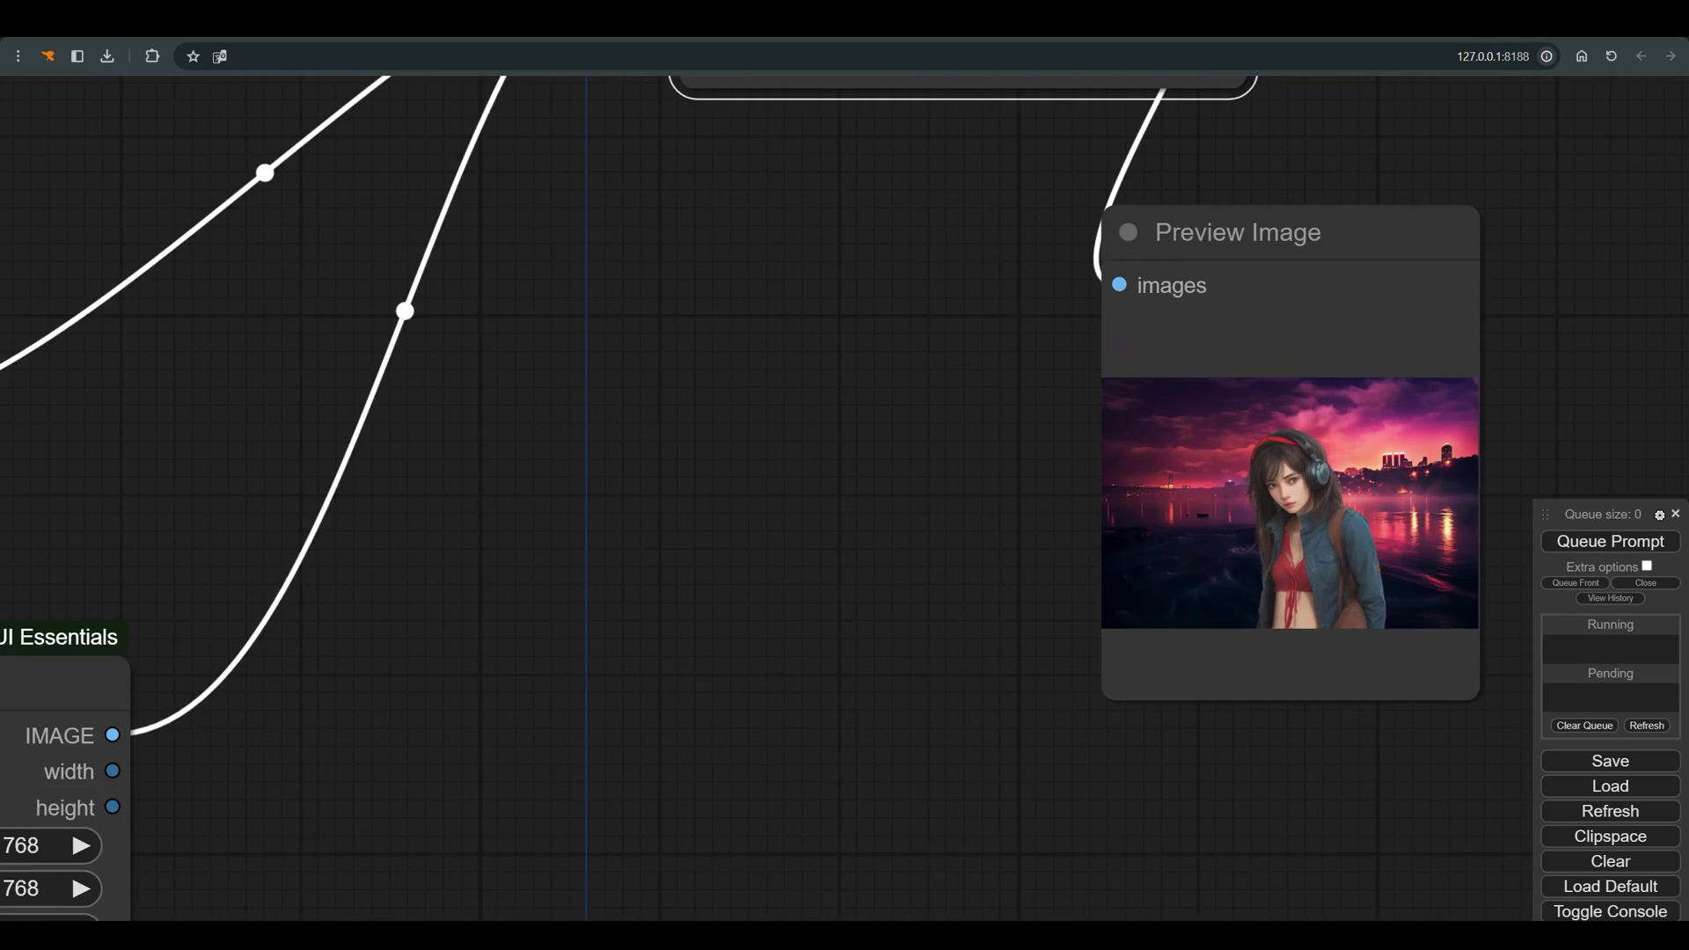
scroll(1359, 514, down, 6)
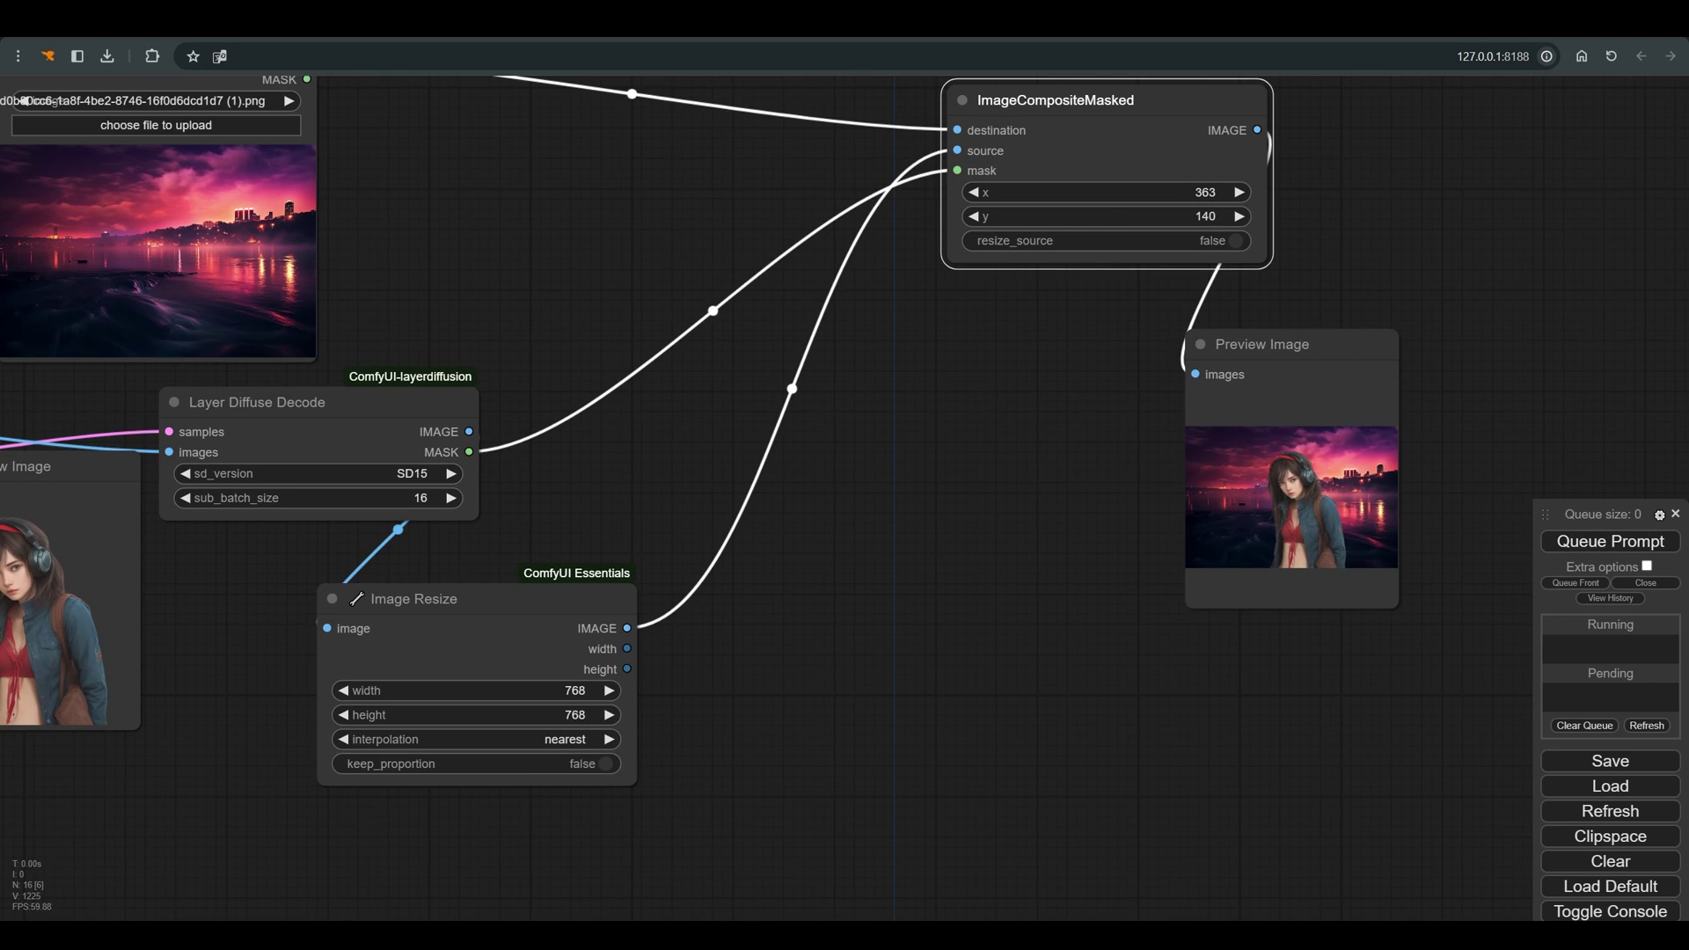
Reposition the composited character at x 450, y 128 and check its placement in the preview
scroll(1303, 515, up, 3)
scroll(1311, 549, up, 4)
scroll(1142, 520, down, 6)
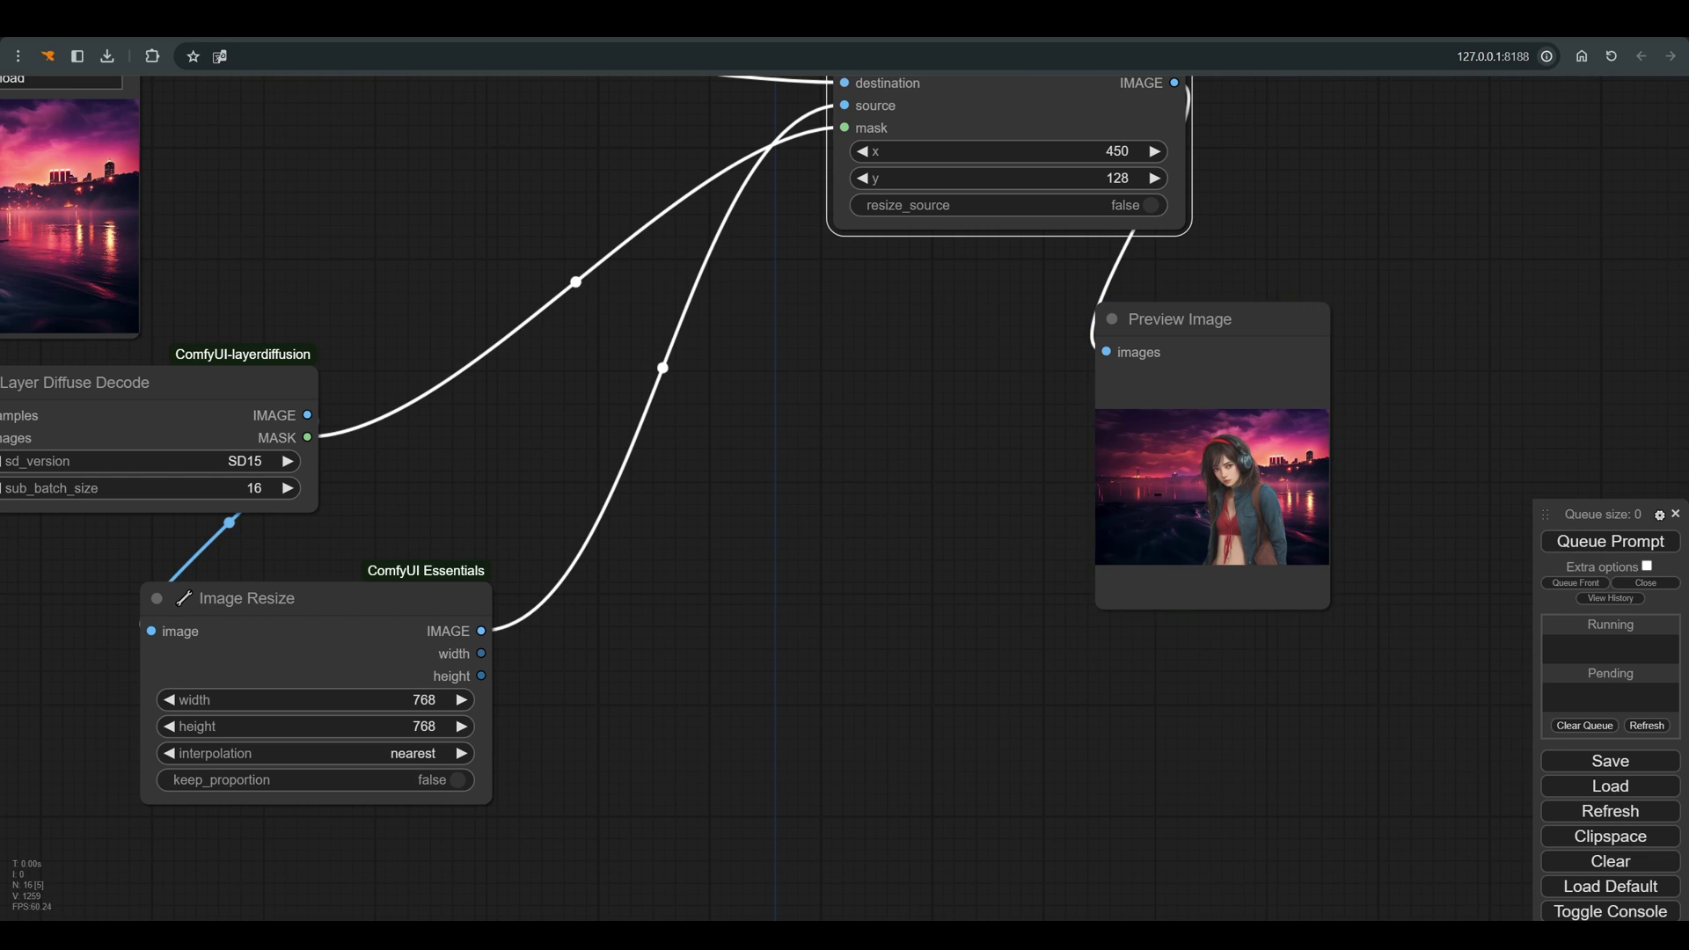
scroll(1376, 459, up, 6)
scroll(1123, 450, down, 8)
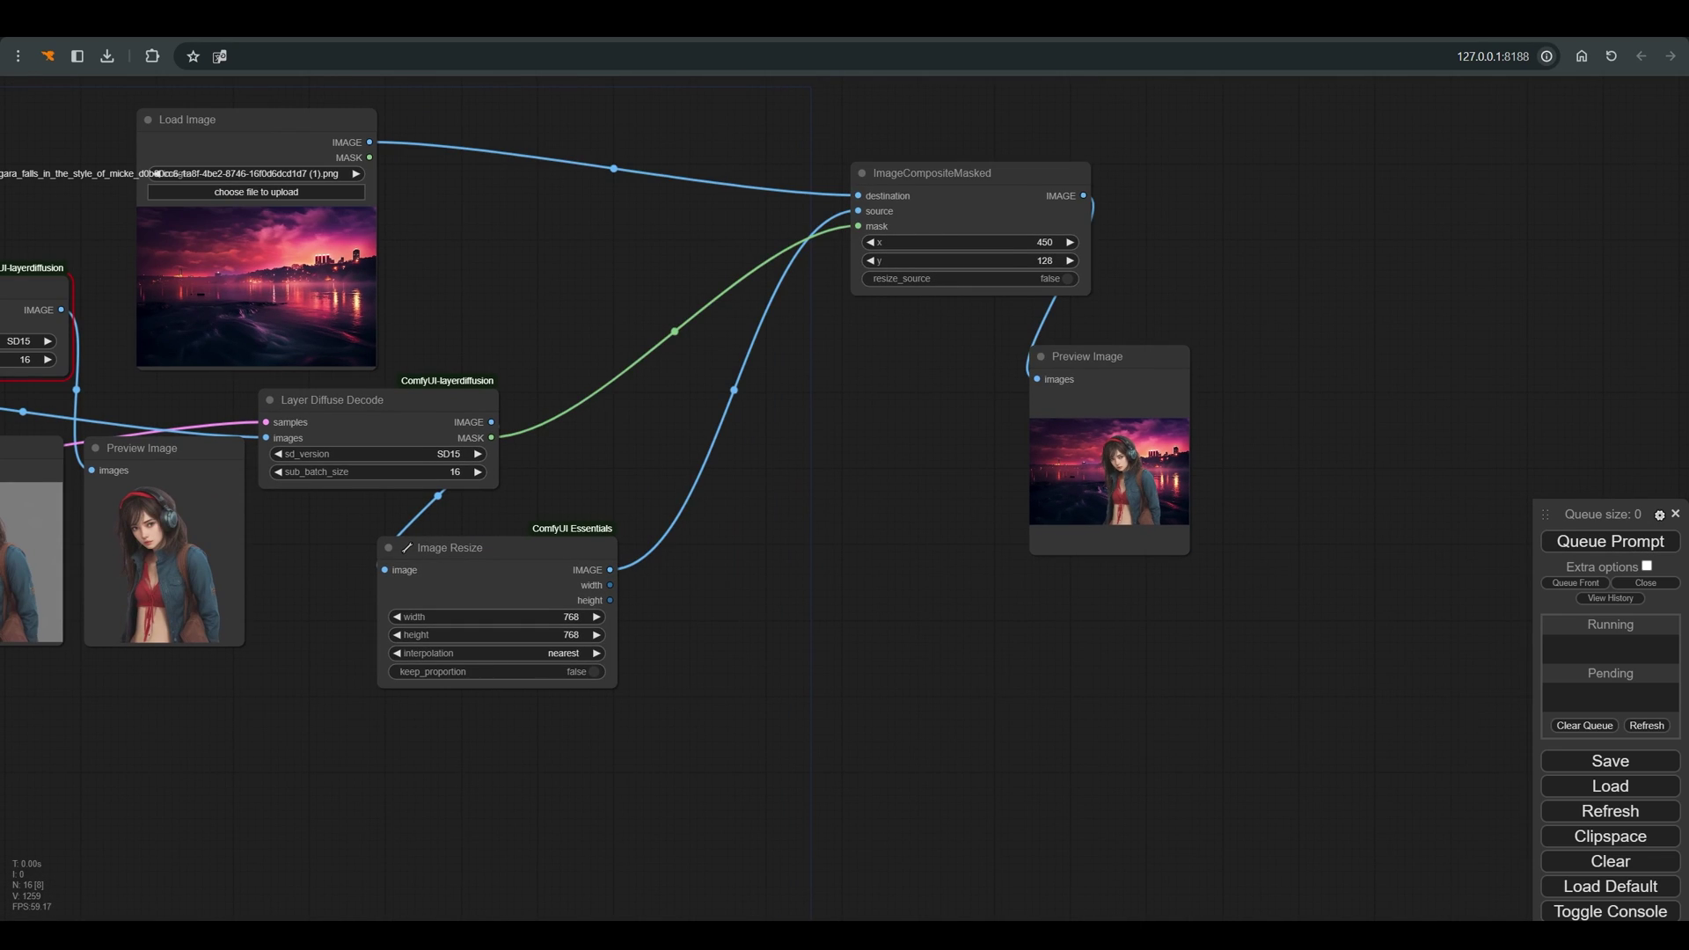
Move ImageCompositeMasked and its preview closer to the other nodes, and add a VAE Encode fed by the composite IMAGE and the loaded VAE
drag(924, 172, 662, 170)
drag(1091, 357, 996, 136)
drag(823, 193, 840, 409)
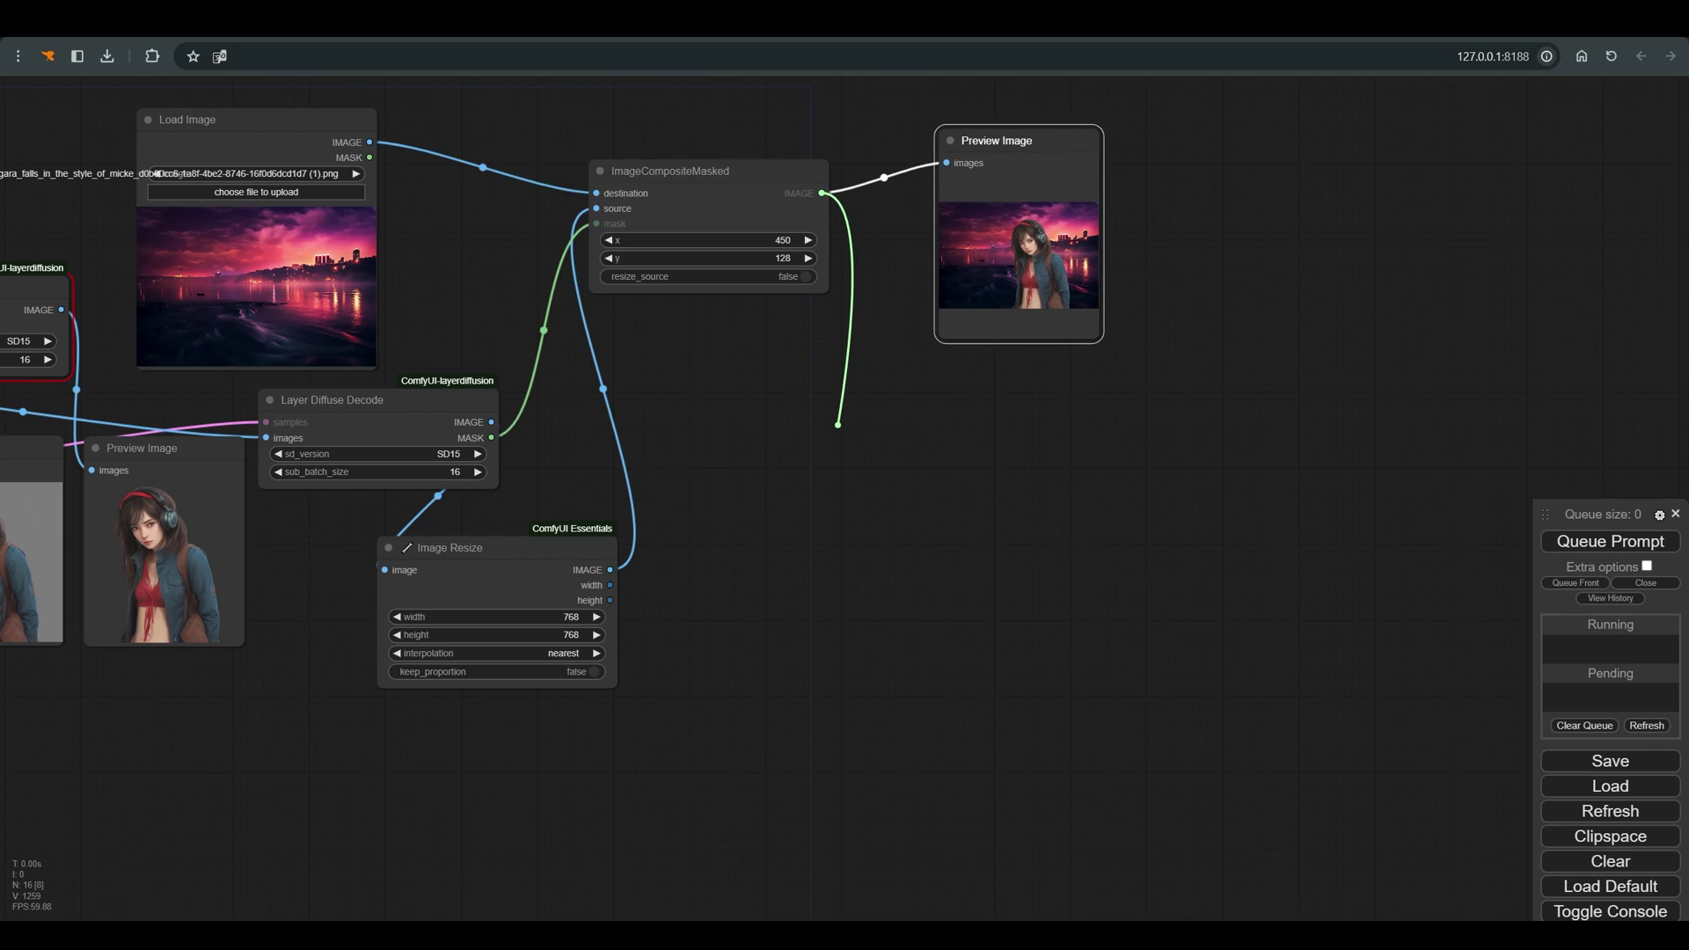
click(870, 480)
scroll(734, 445, down, 9)
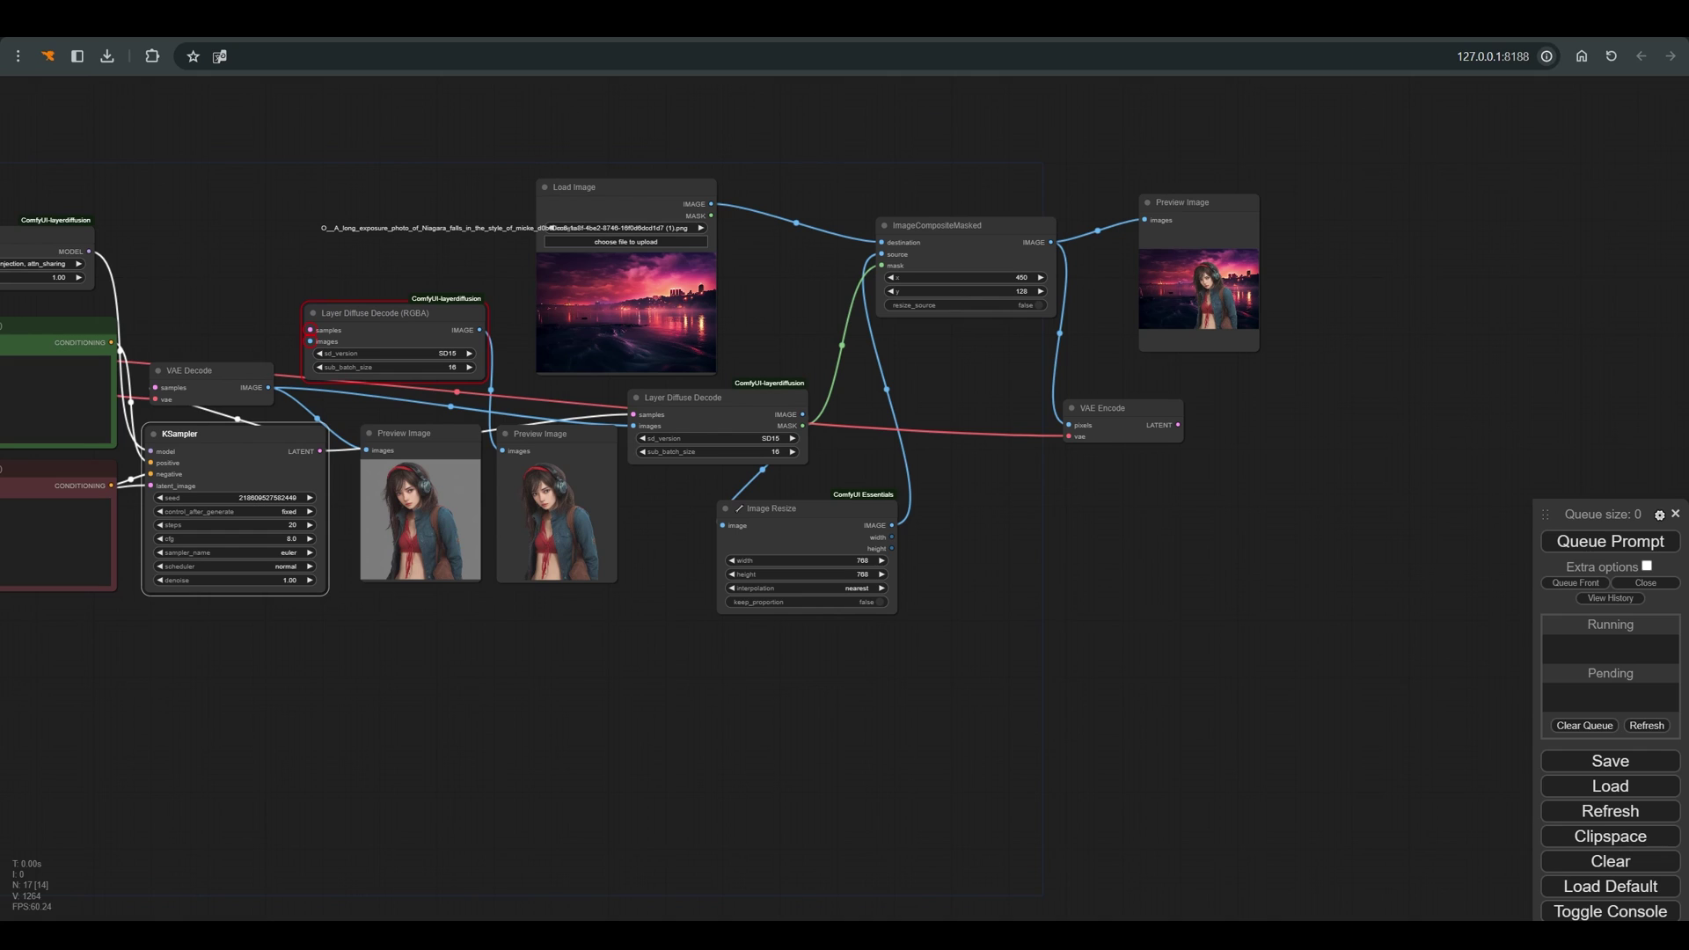
Duplicate the KSampler with its input connections beside VAE Encode, and feed the encoded LATENT into its latent_image input
key(ctrl+shift+v)
drag(352, 450, 1308, 405)
drag(1179, 425, 1225, 457)
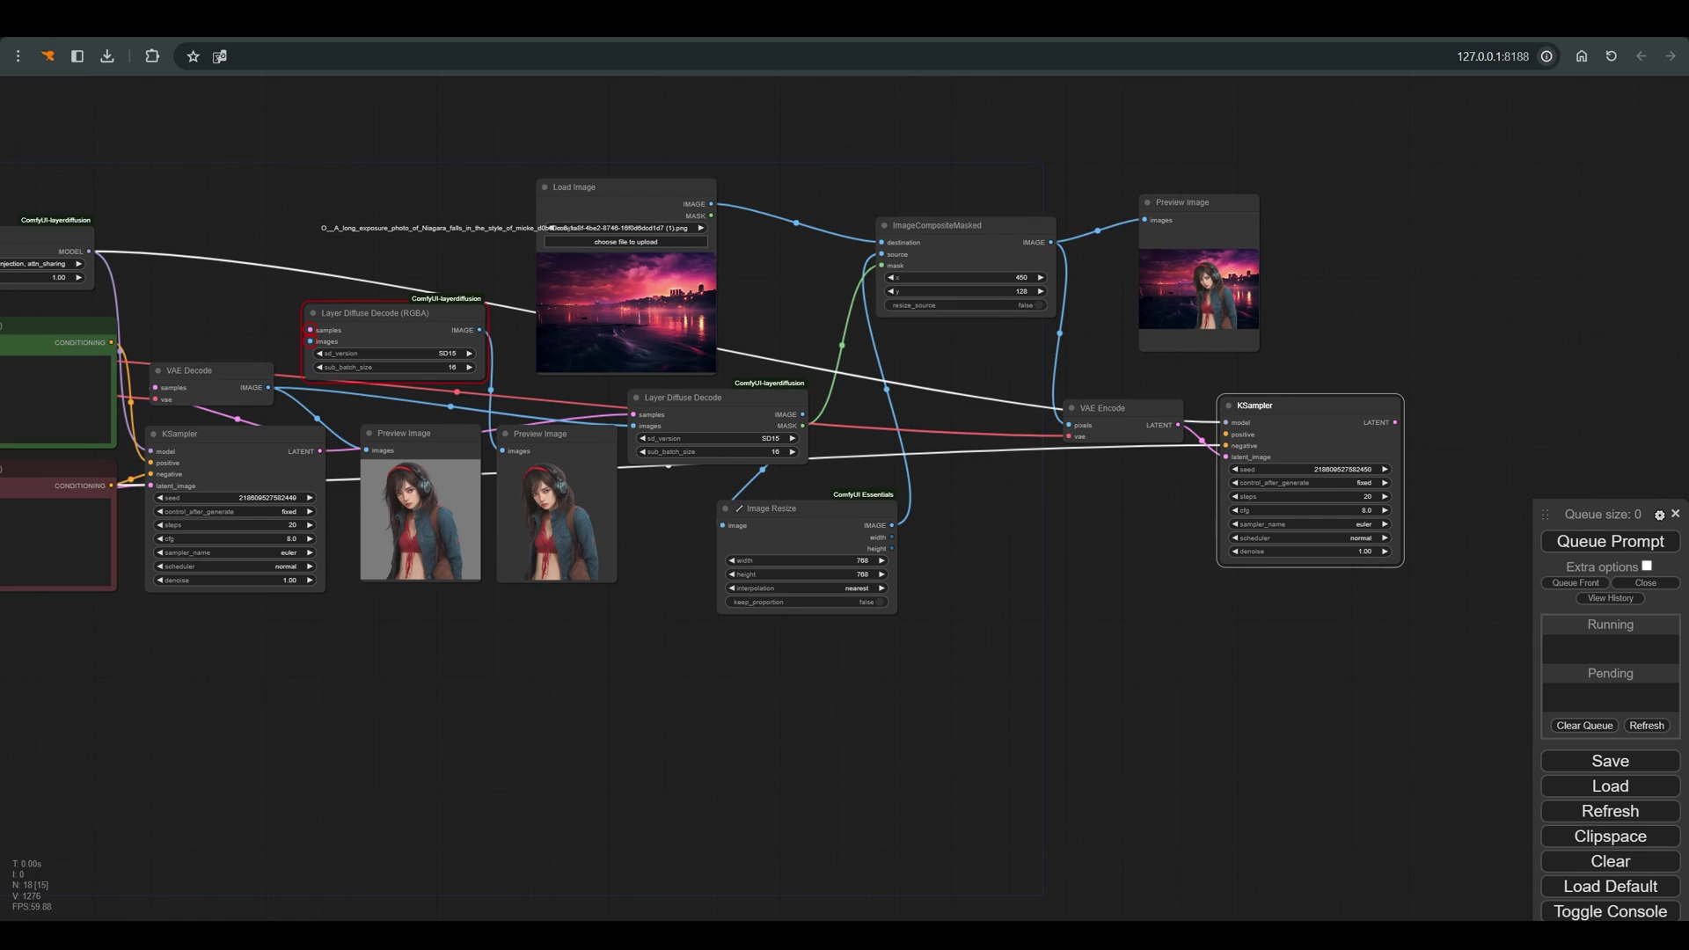
Set the second KSampler's denoise to 0.24 and nudge the VAE Encode node slightly upward
click(1361, 550)
text(0.24)
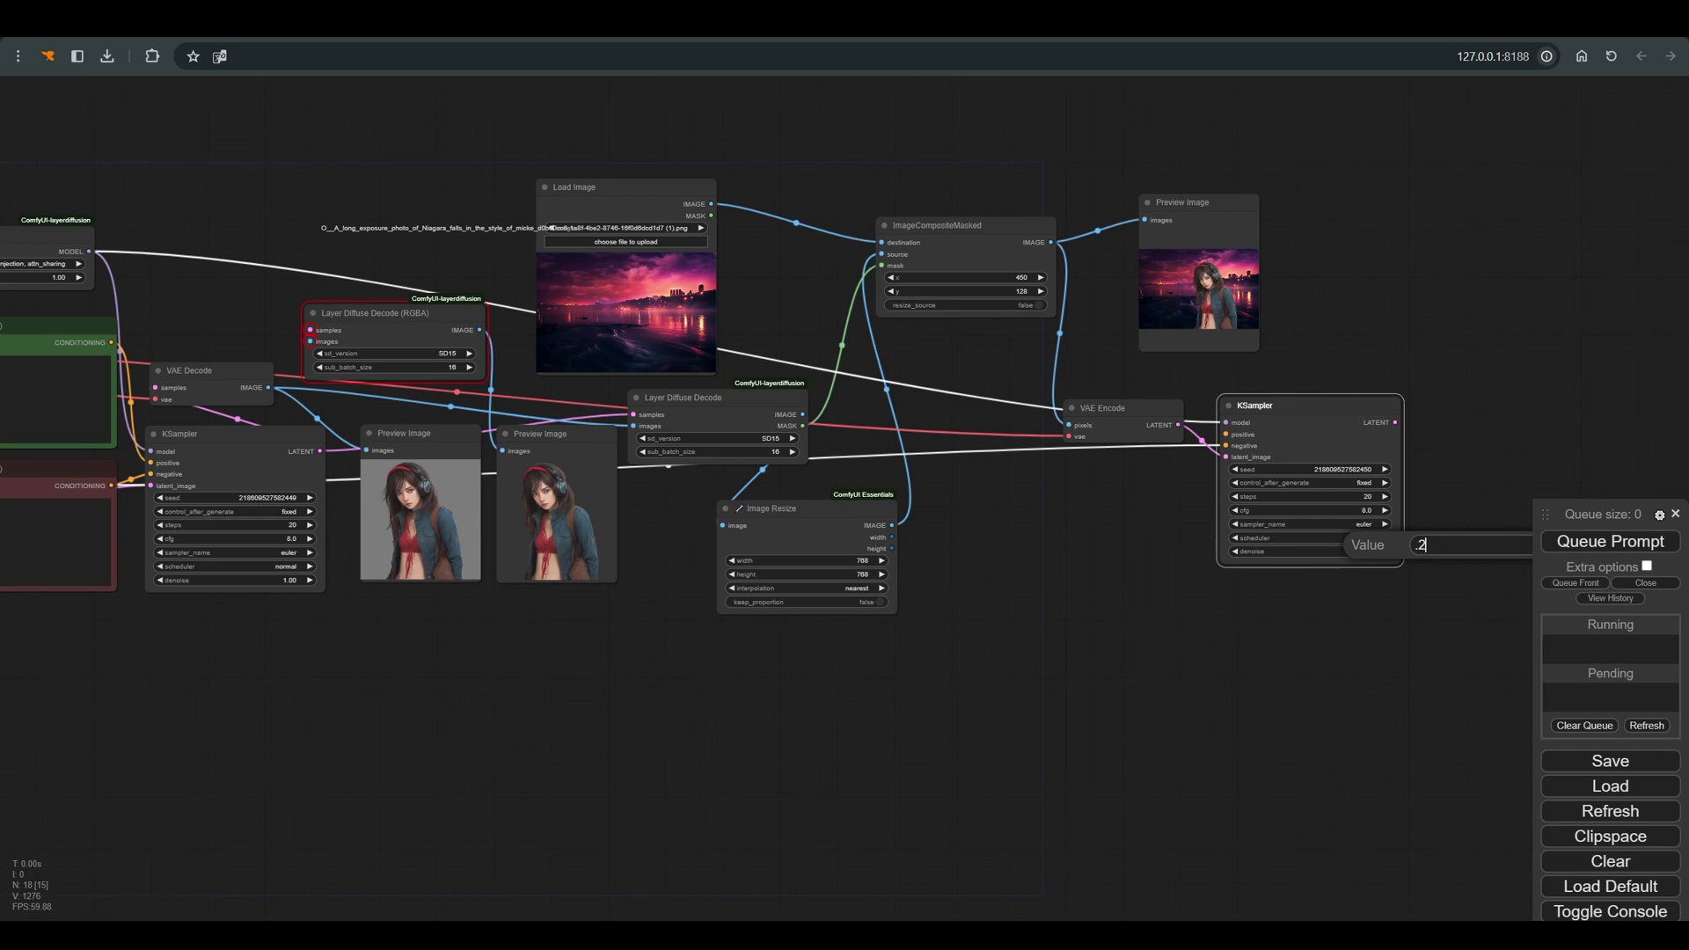
key(Return)
scroll(1311, 422, up, 1)
scroll(1257, 429, up, 1)
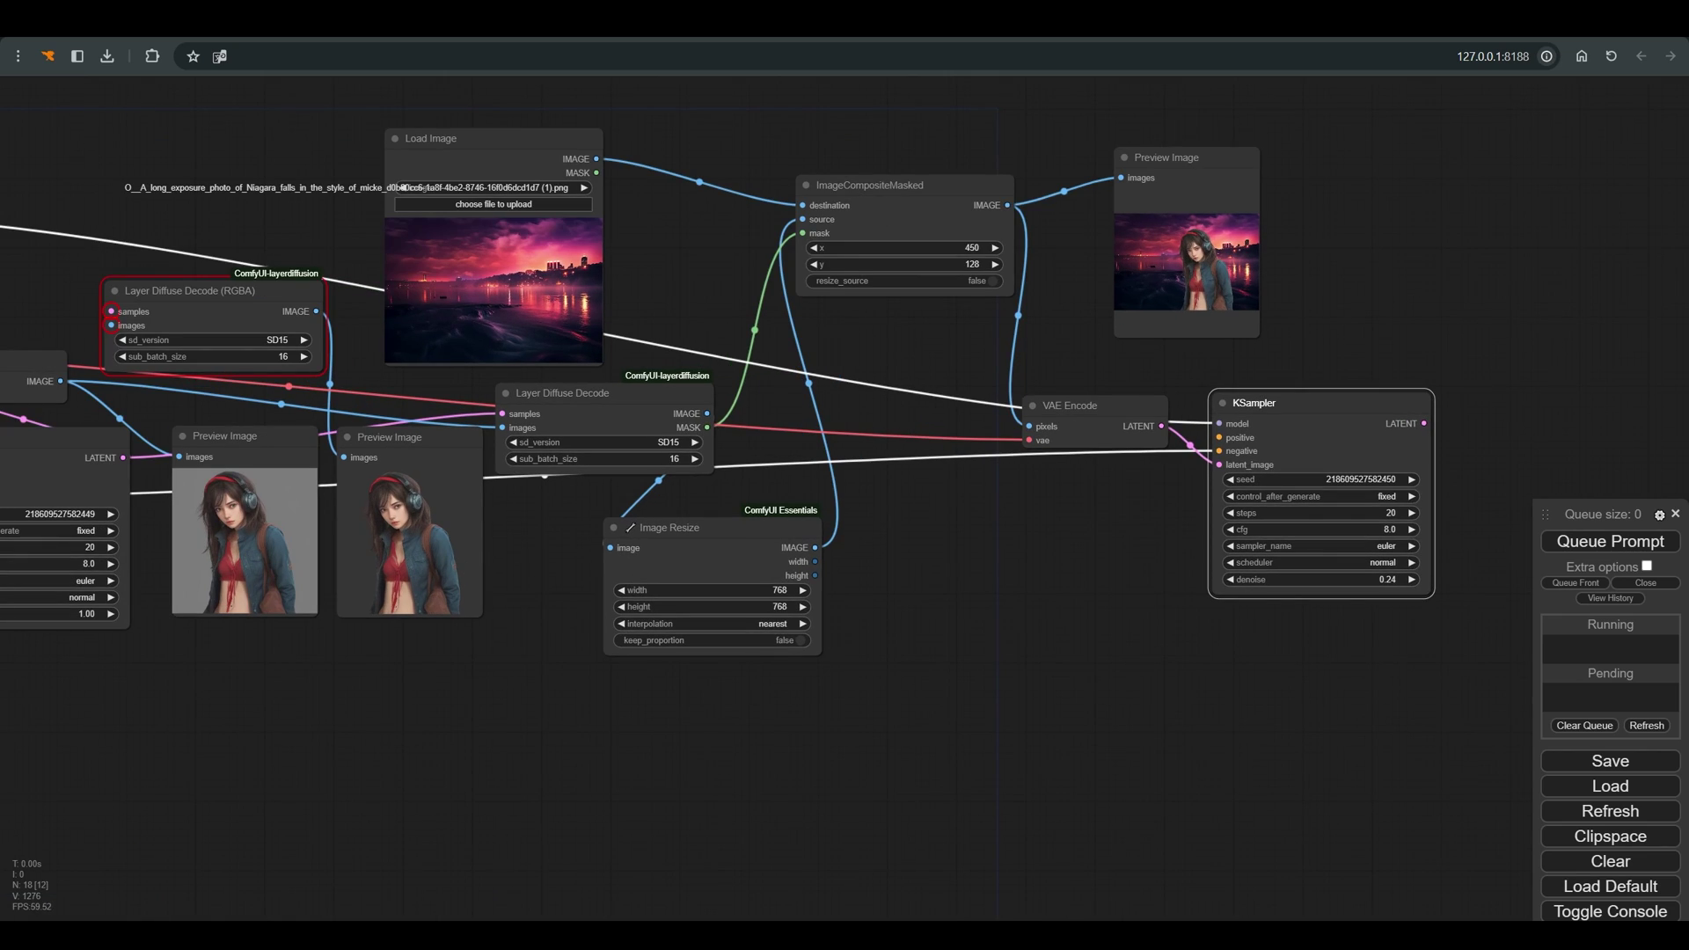
drag(1097, 409, 1089, 394)
Copy the positive prompt node to the second KSampler's positive input, with the text "young girl wearing headphones , in background lake city lights"
scroll(818, 431, down, 4)
click(165, 358)
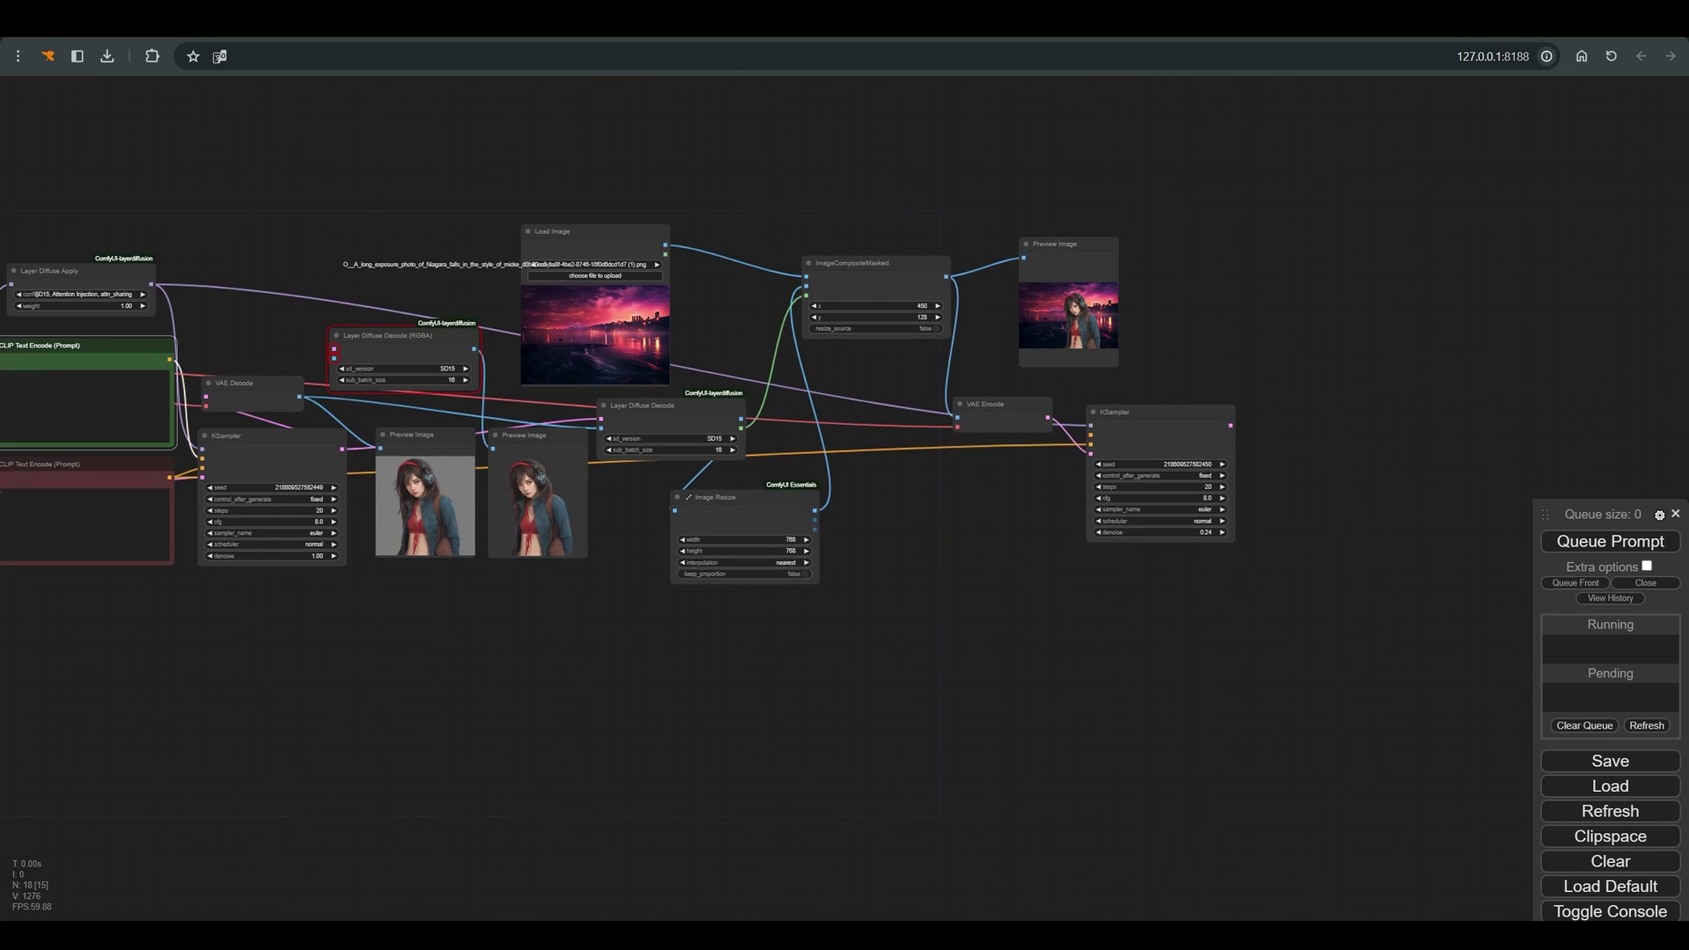
key(ctrl+c)
key(ctrl+v)
drag(131, 349, 930, 474)
drag(1053, 485, 1091, 434)
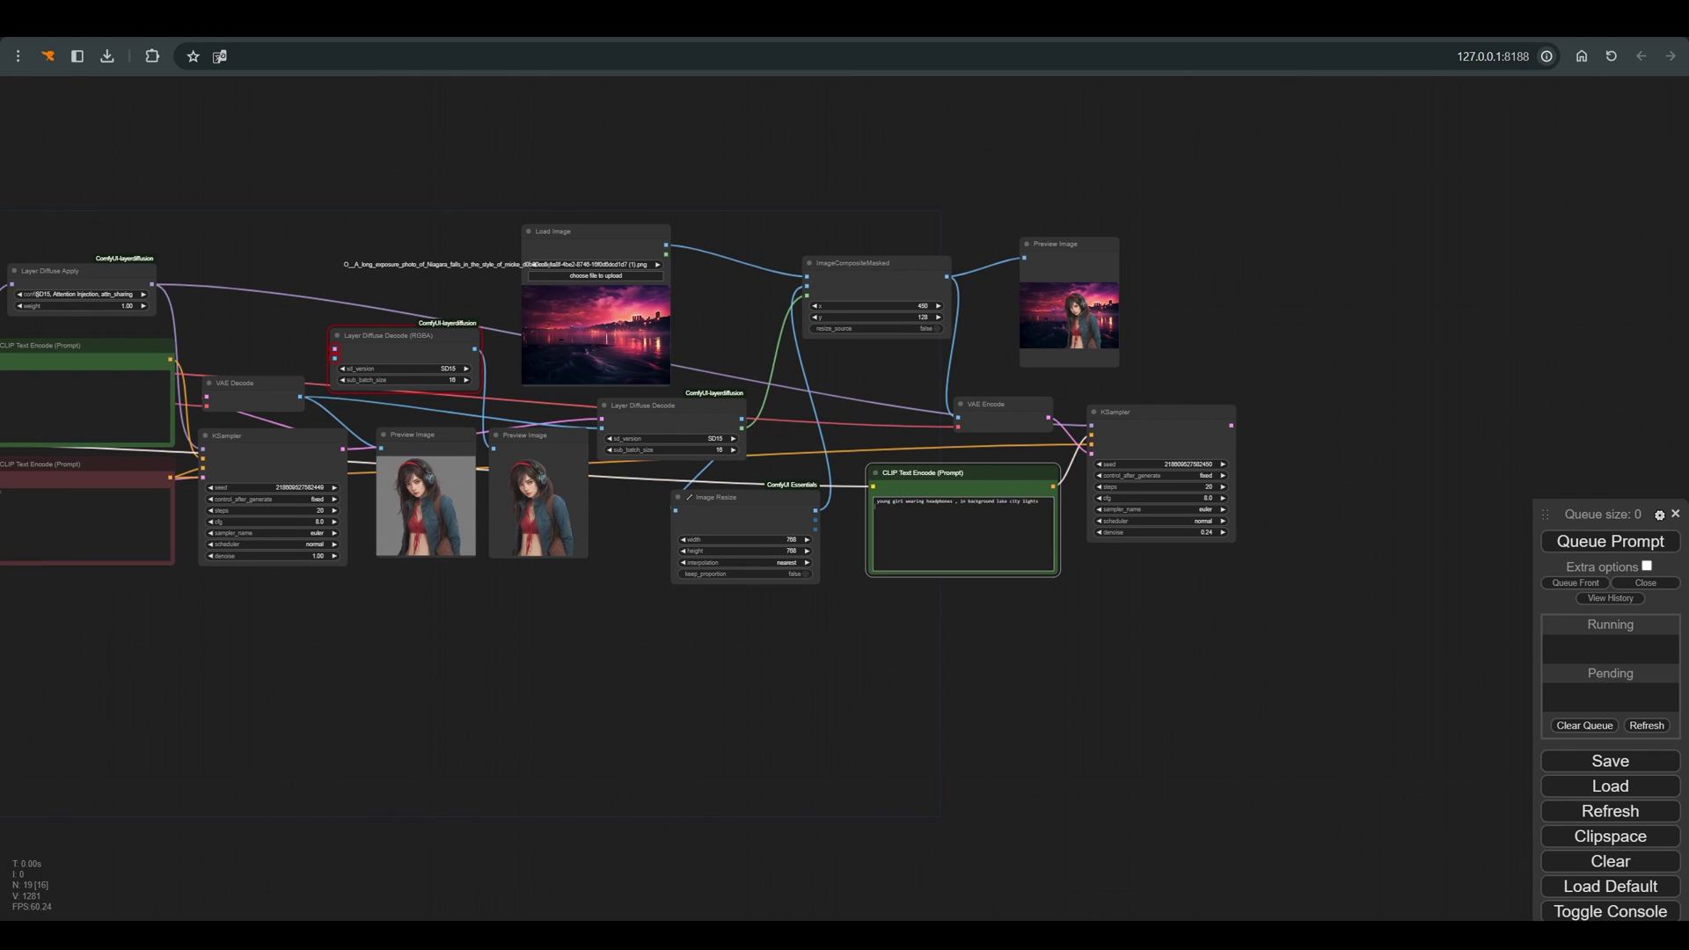
scroll(1001, 480, up, 10)
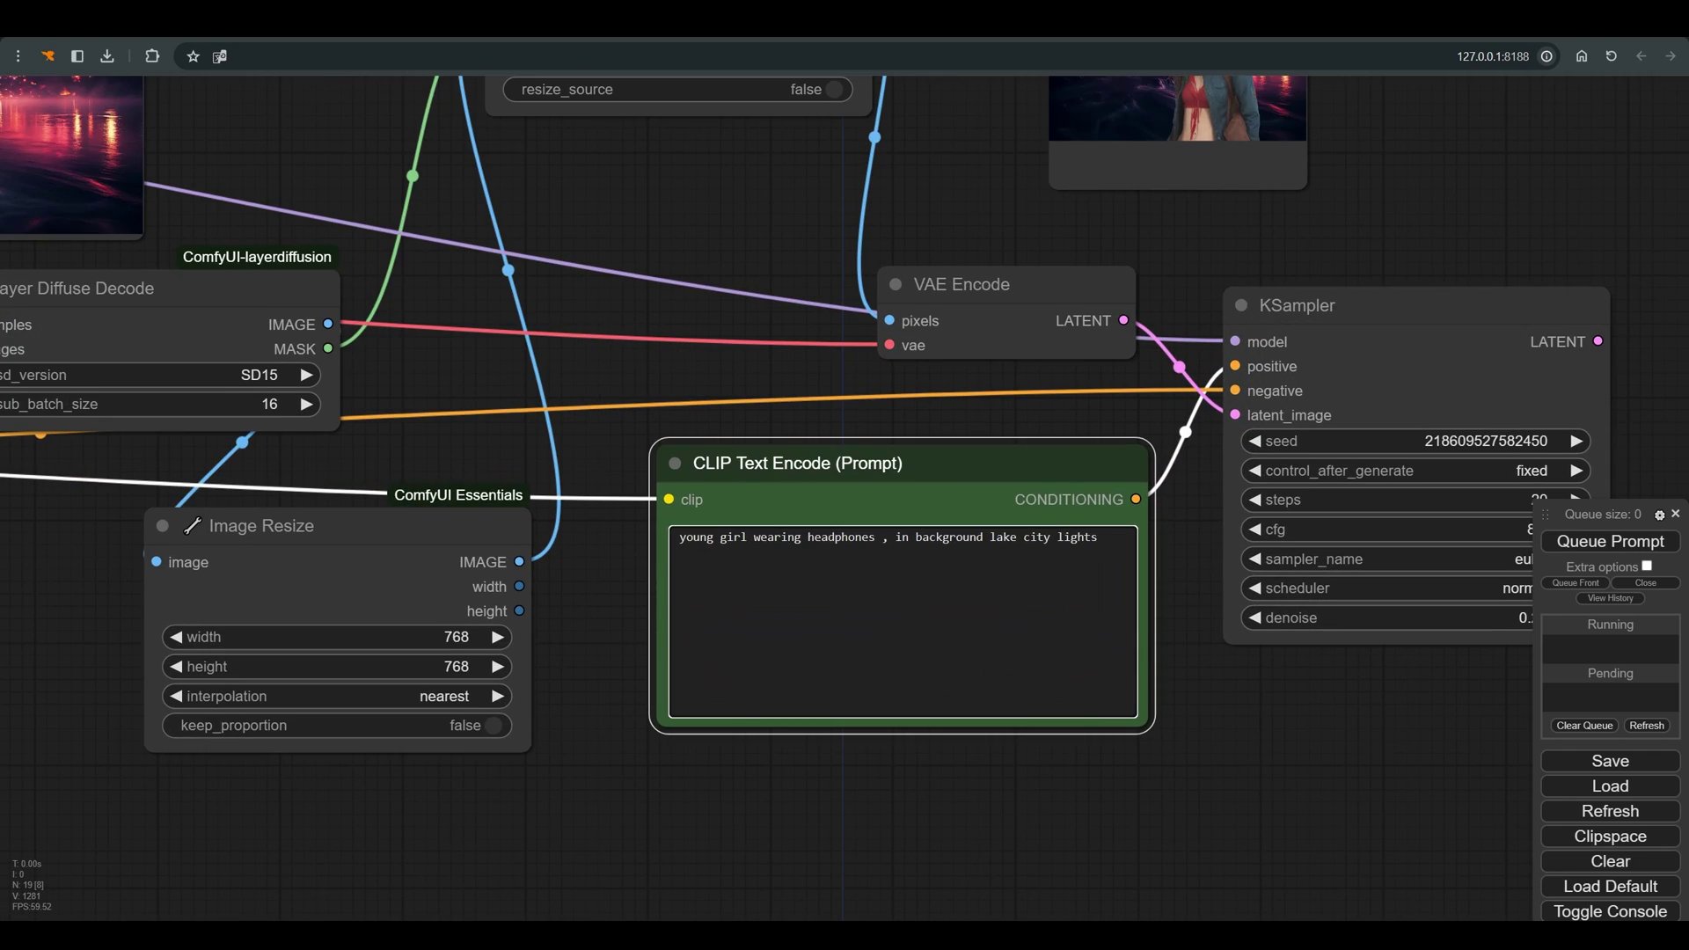
Add a VAE Decode node to the second KSampler's LATENT output and connect the loaded VAE to it
scroll(1025, 486, down, 6)
drag(1350, 403, 1416, 381)
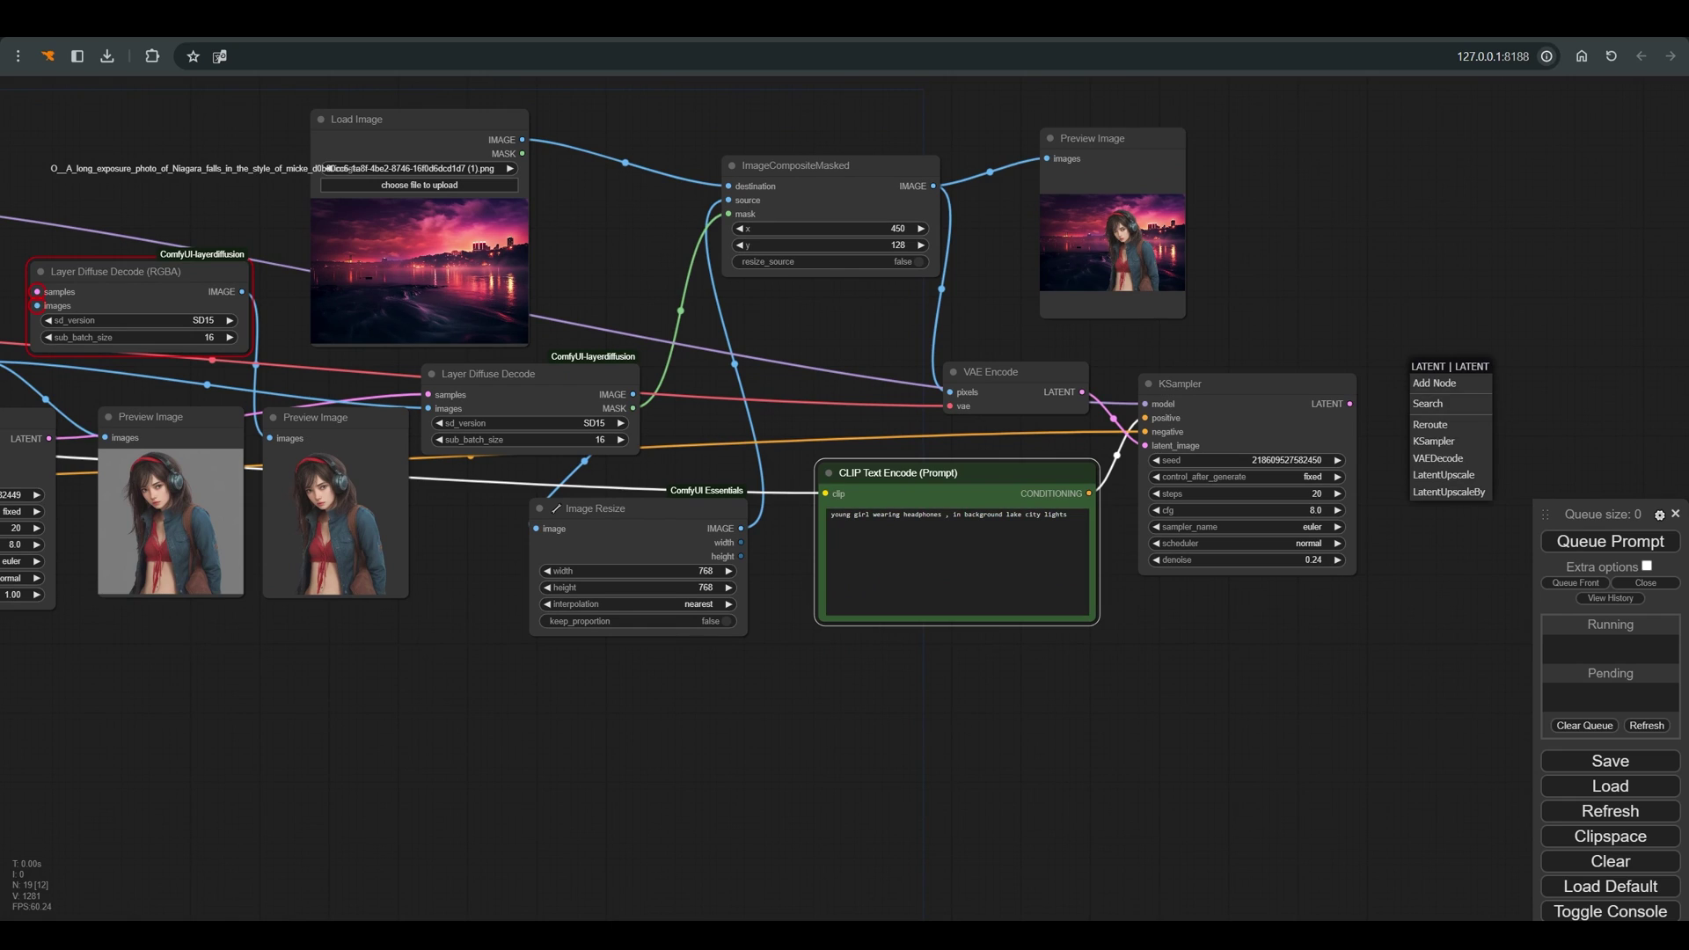
click(1443, 457)
scroll(297, 475, down, 8)
scroll(1214, 587, down, 2)
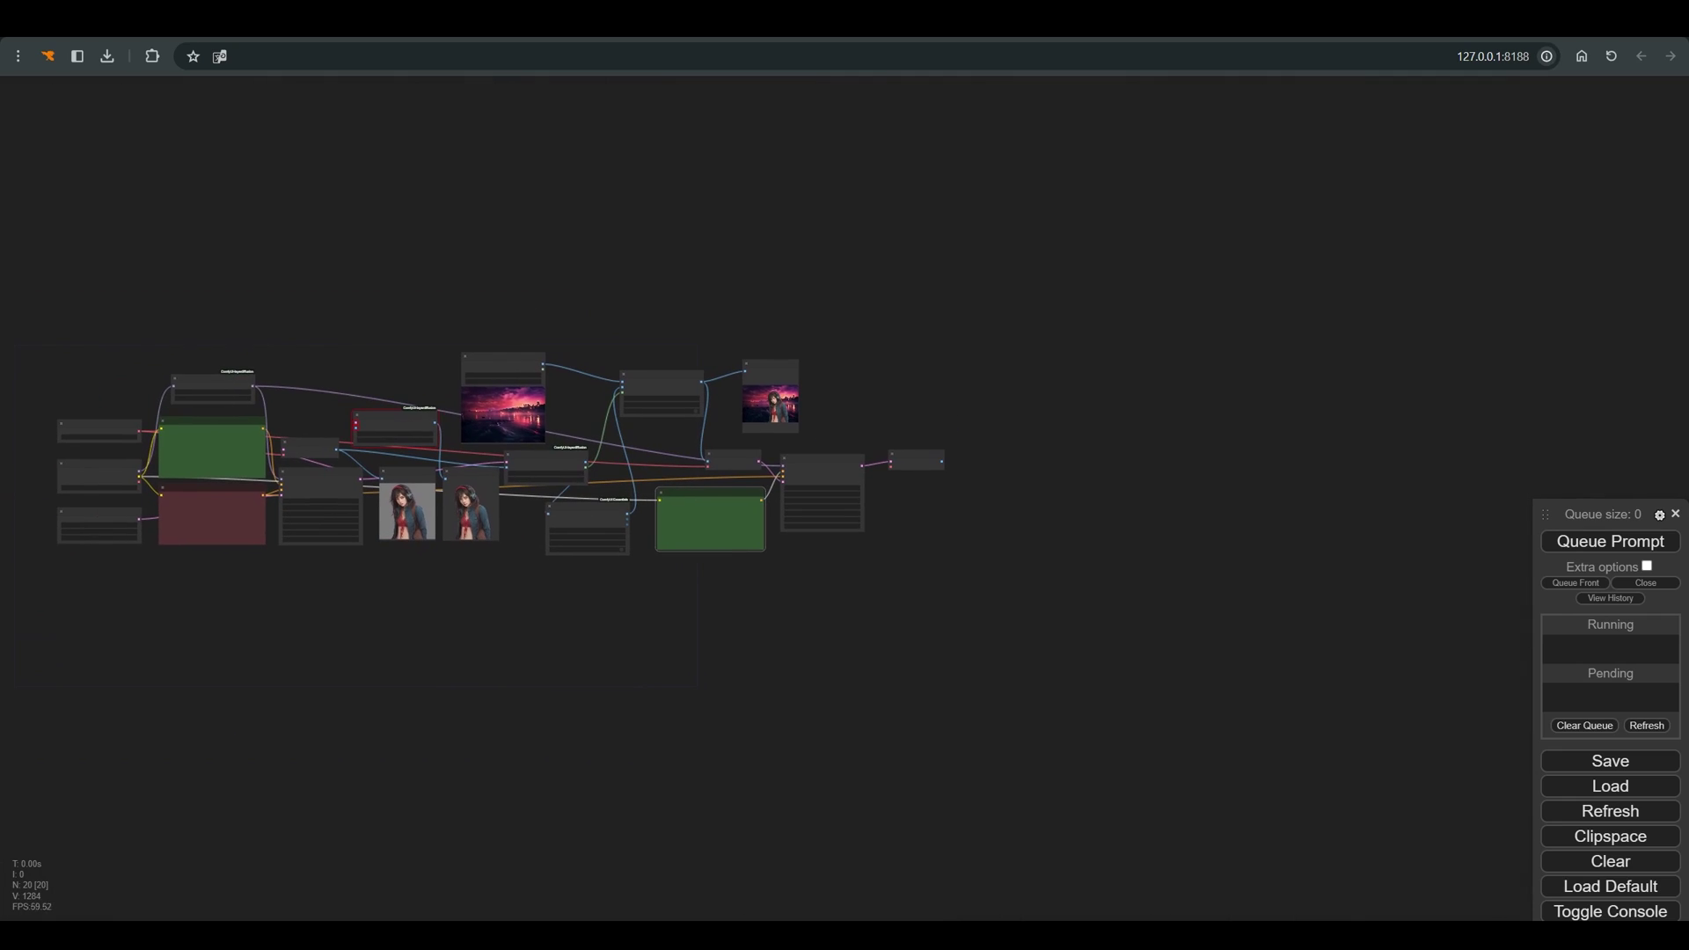
scroll(924, 465, up, 9)
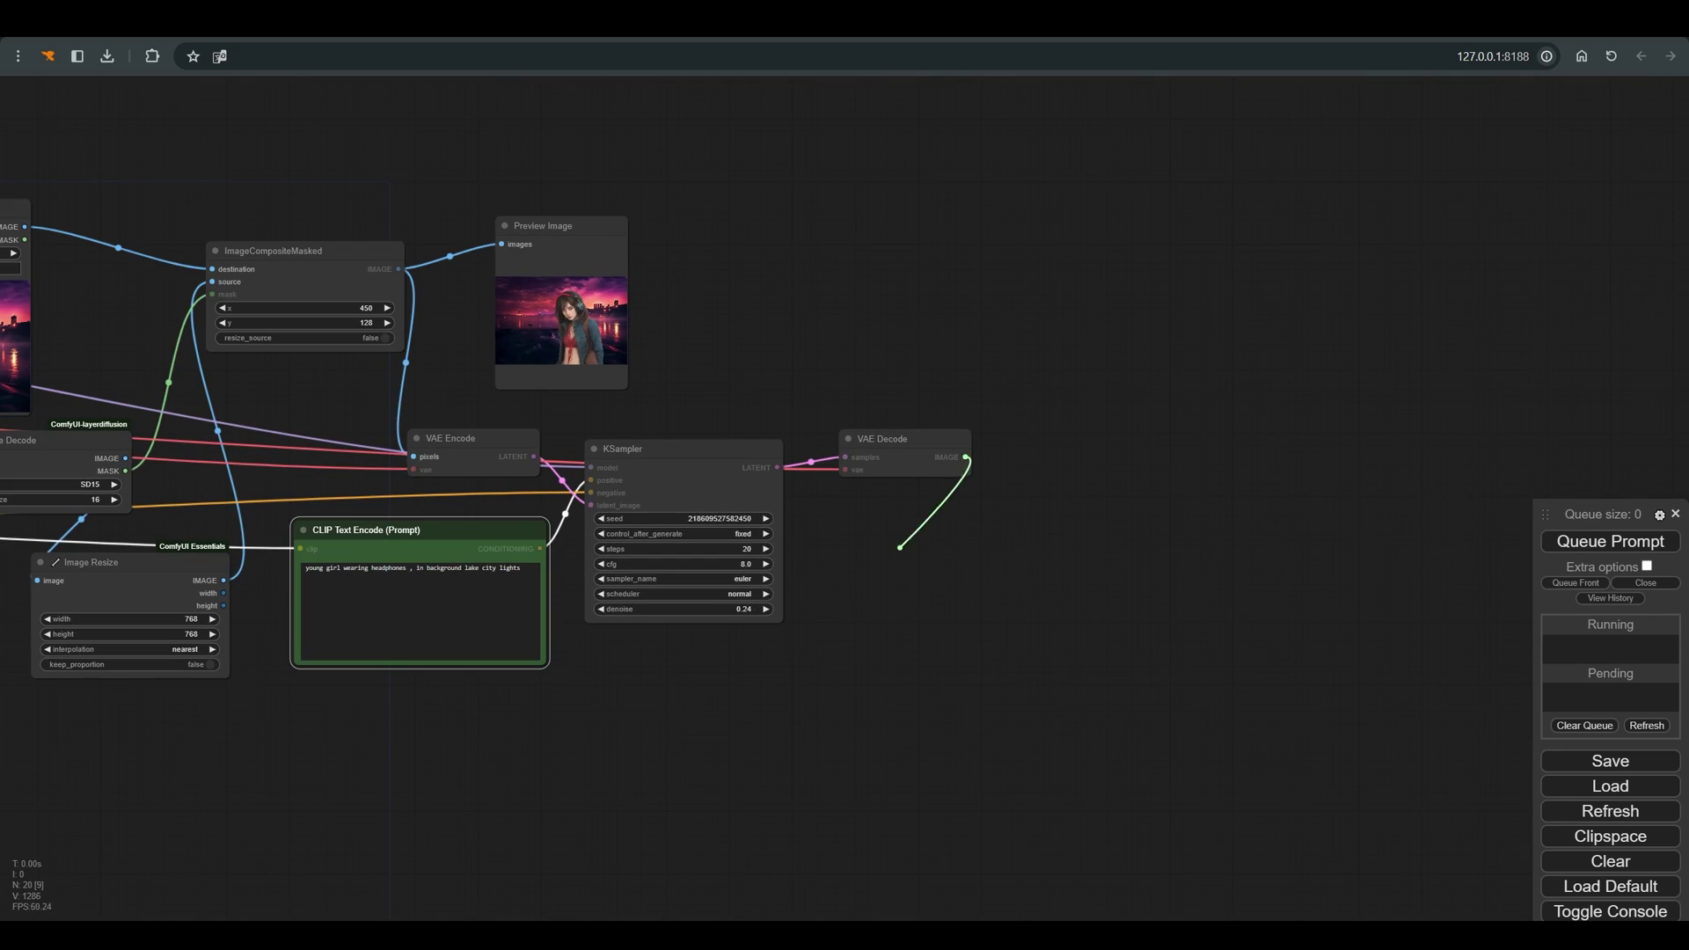